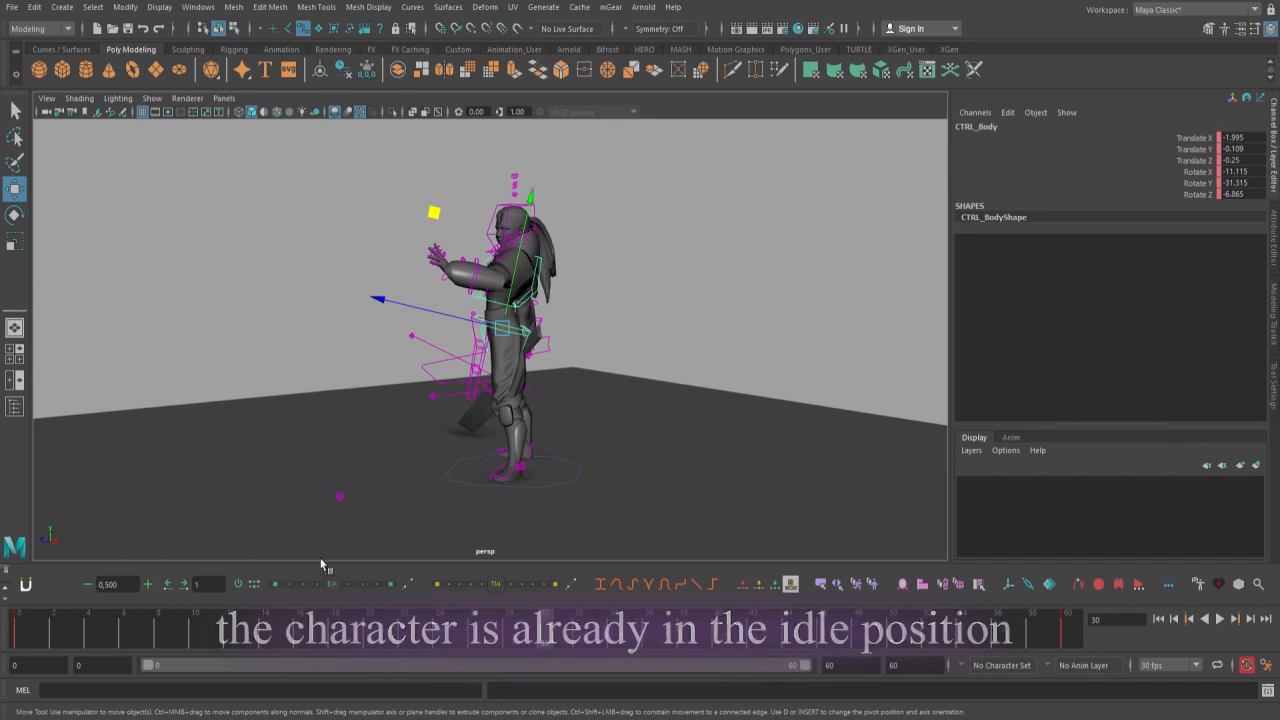
Set a key on all the character's rig controls at frame 30
key(s)
scroll(528, 408, up, 2)
scroll(528, 408, up, 1)
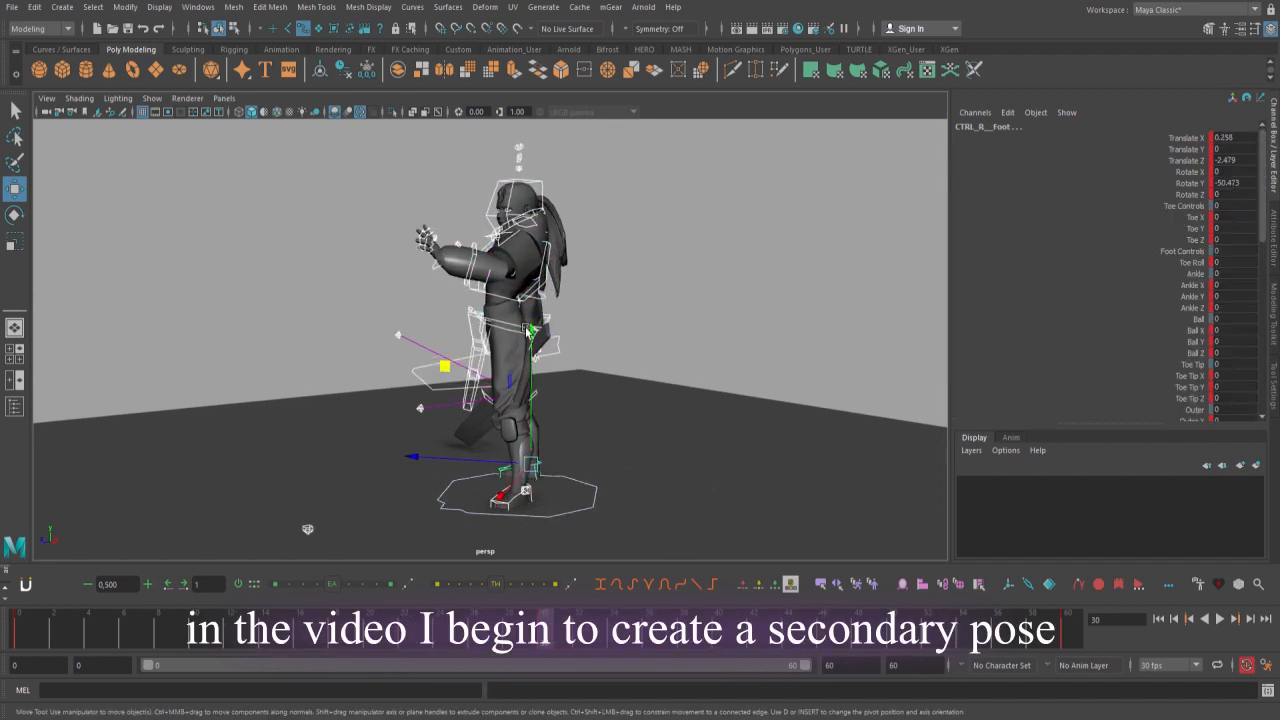
Offset the body control at frame 30 and rotate it to about -12.4, -31.2, -7.6
click(560, 348)
key(alt+1)
alt+drag(589, 366, 589, 356)
middle_drag(513, 224, 452, 219)
drag(452, 219, 453, 220)
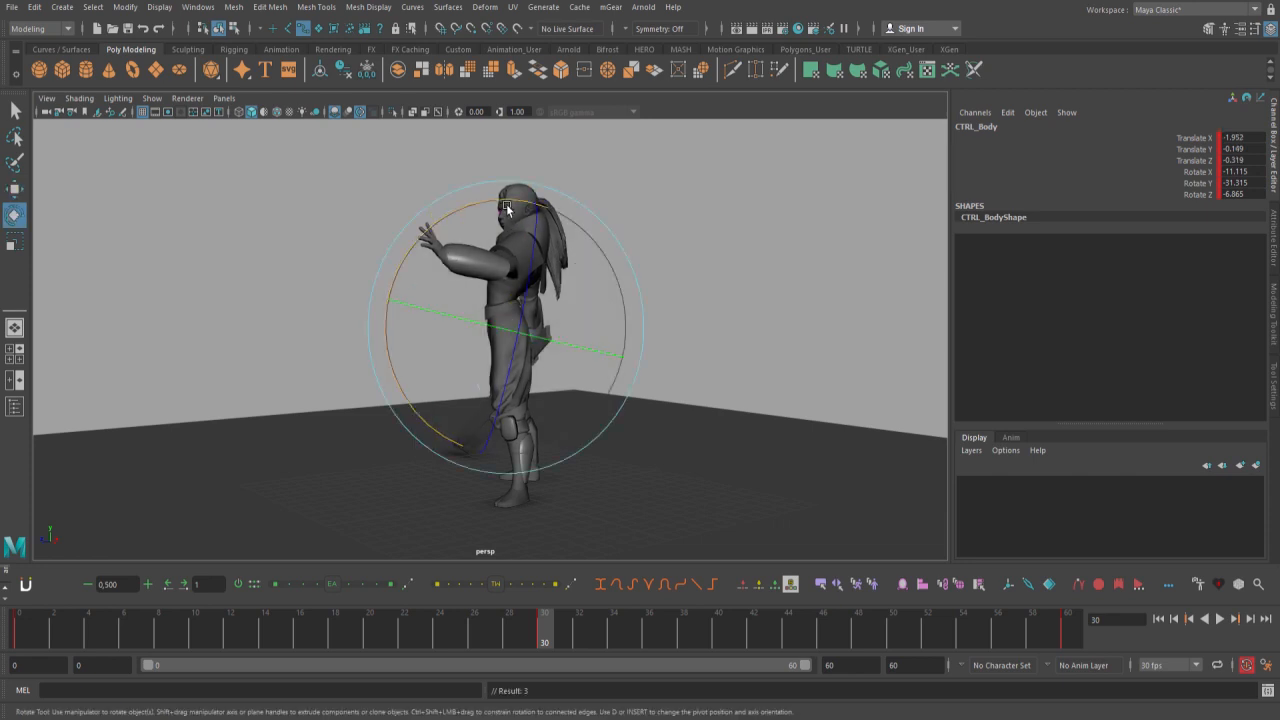
Rotate the chest control at frame 30 to about 6.8, -13.5, 1.6 and compare it with the previous key pose
key(w)
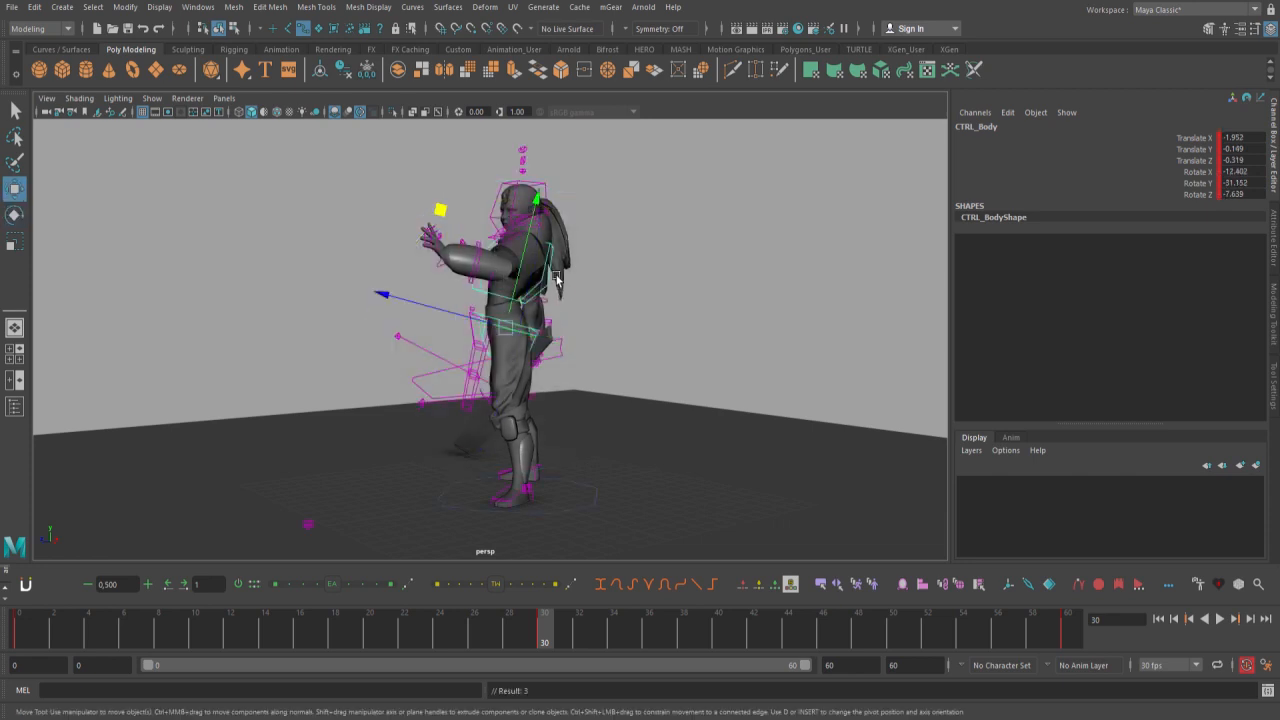
click(556, 277)
key(e)
drag(636, 240, 632, 234)
key(comma)
key(period)
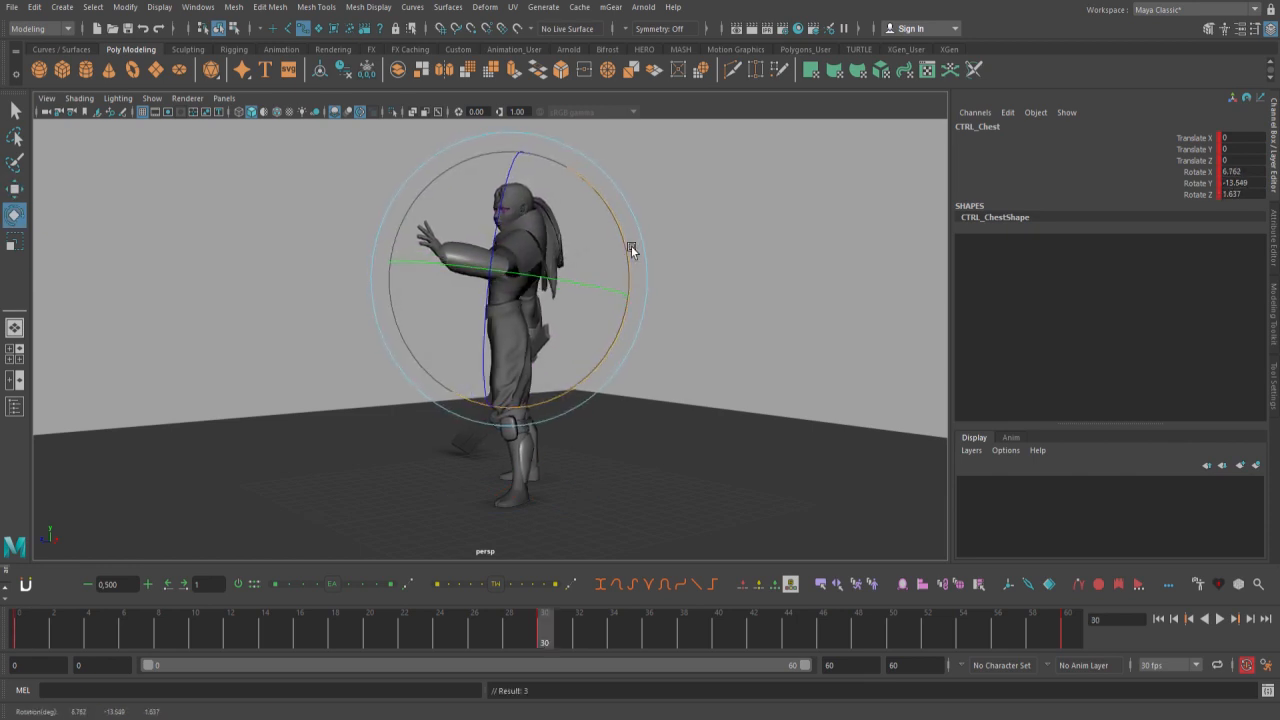
From the front, turn the body control slightly around its Y axis at frame 30 and compare the two key poses
alt+drag(523, 286, 554, 296)
alt+right_drag(554, 296, 590, 351)
key(alt+1)
key(w)
click(551, 316)
key(alt+1)
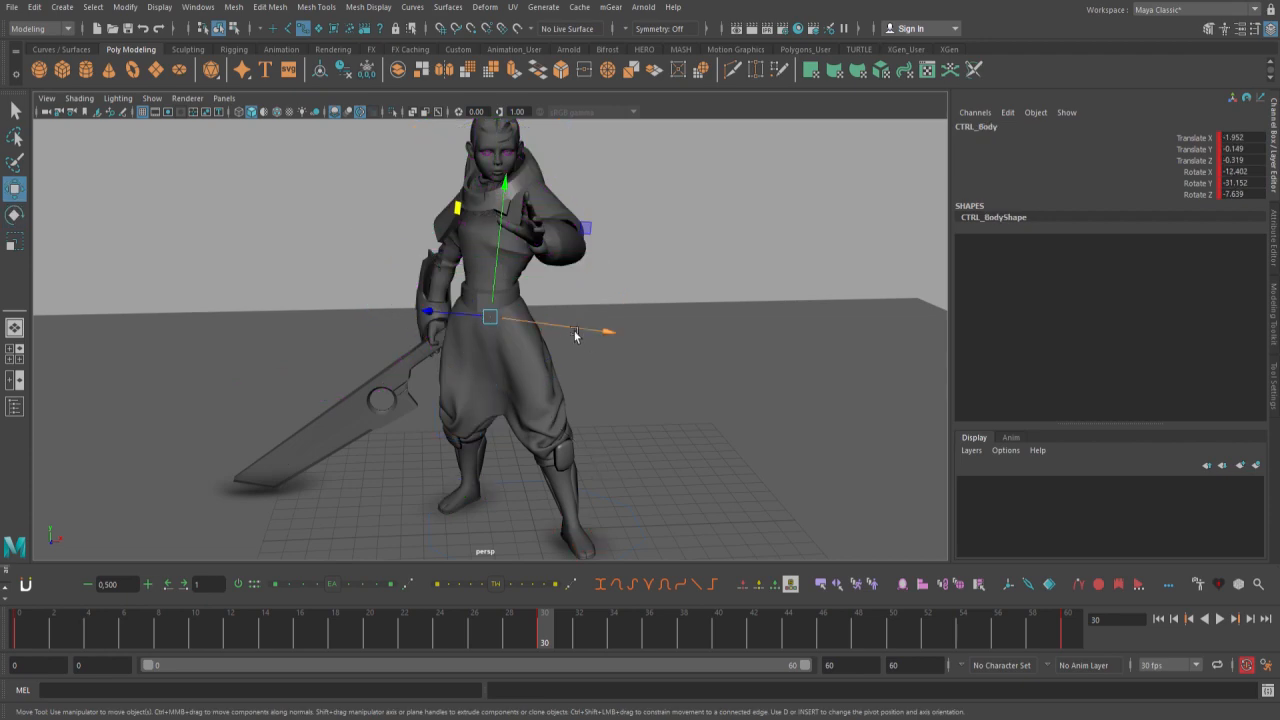
key(comma)
key(period)
key(e)
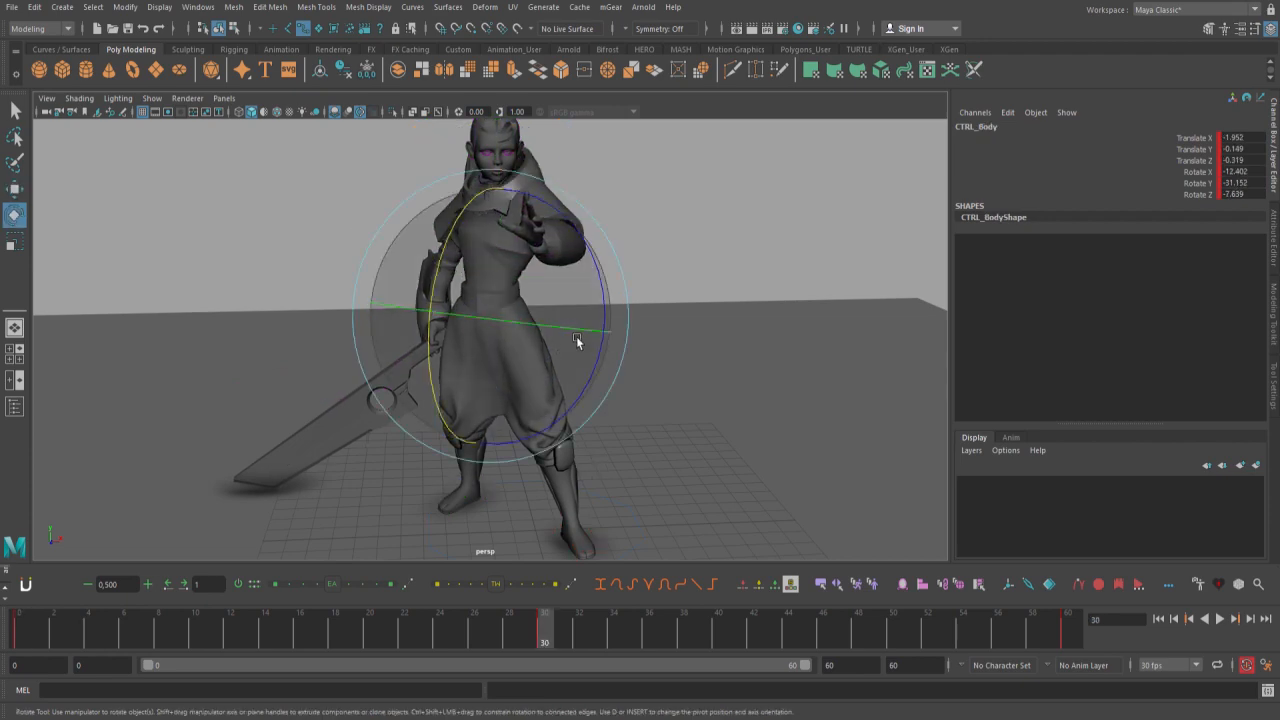
drag(573, 329, 588, 332)
key(comma)
key(period)
Play the animation back from different angles to check the body and chest motion
key(alt+1)
key(w)
click(524, 285)
key(alt+1)
key(e)
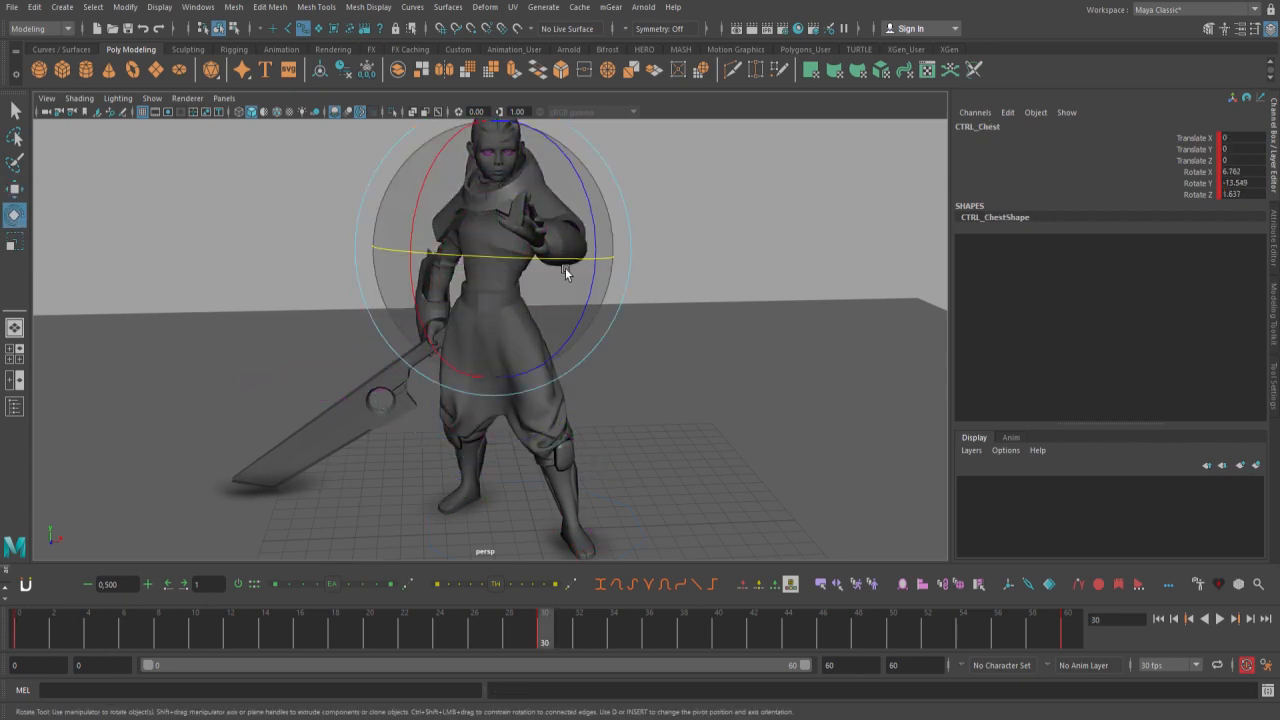
alt+drag(544, 271, 681, 246)
key(alt+v)
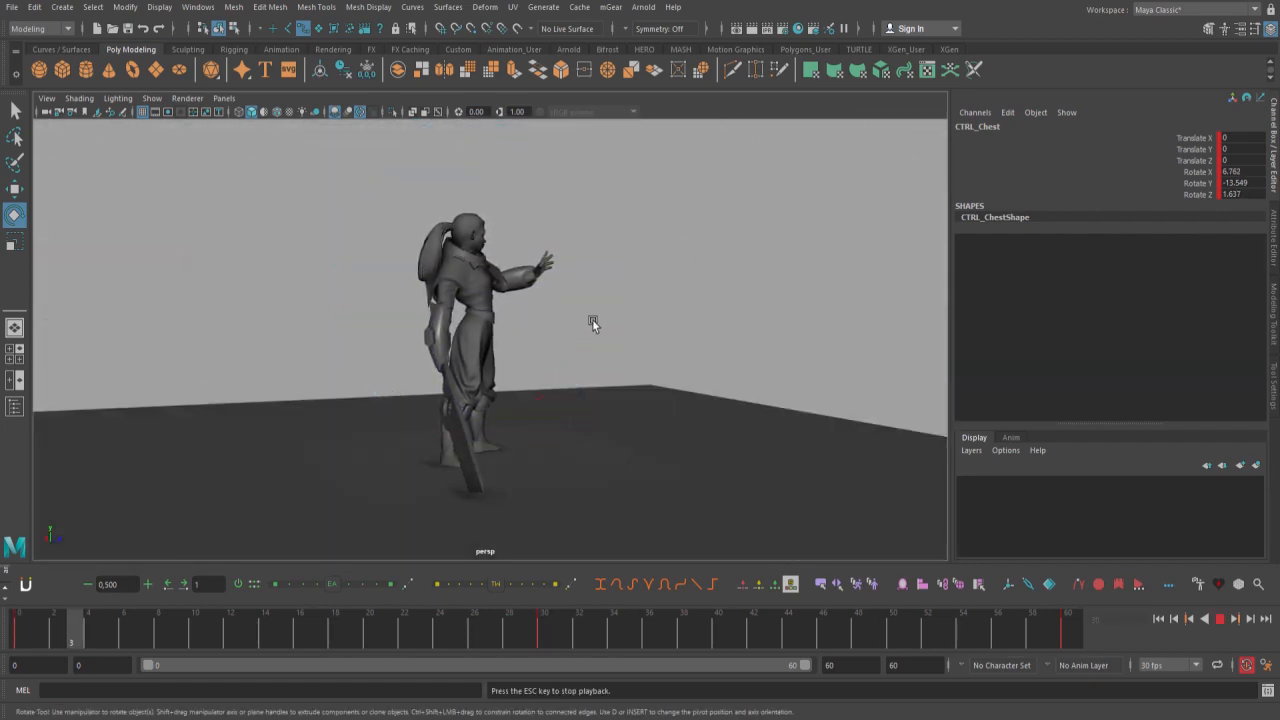
alt+drag(592, 319, 449, 287)
key(Escape)
Rotate the right and left clavicle controls slightly at frame 30
key(f)
key(w)
click(368, 181)
key(e)
alt+middle_drag(549, 231, 557, 251)
drag(395, 367, 409, 361)
key(w)
click(573, 191)
key(e)
mouse_move(501, 384)
mouse_down()
mouse_move(528, 391)
mouse_move(514, 389)
mouse_up()
Rotate both shoulder armor controls at frame 30, the left one to about 12.5, -19.2, 2.5, and play the animation back
click(300, 266)
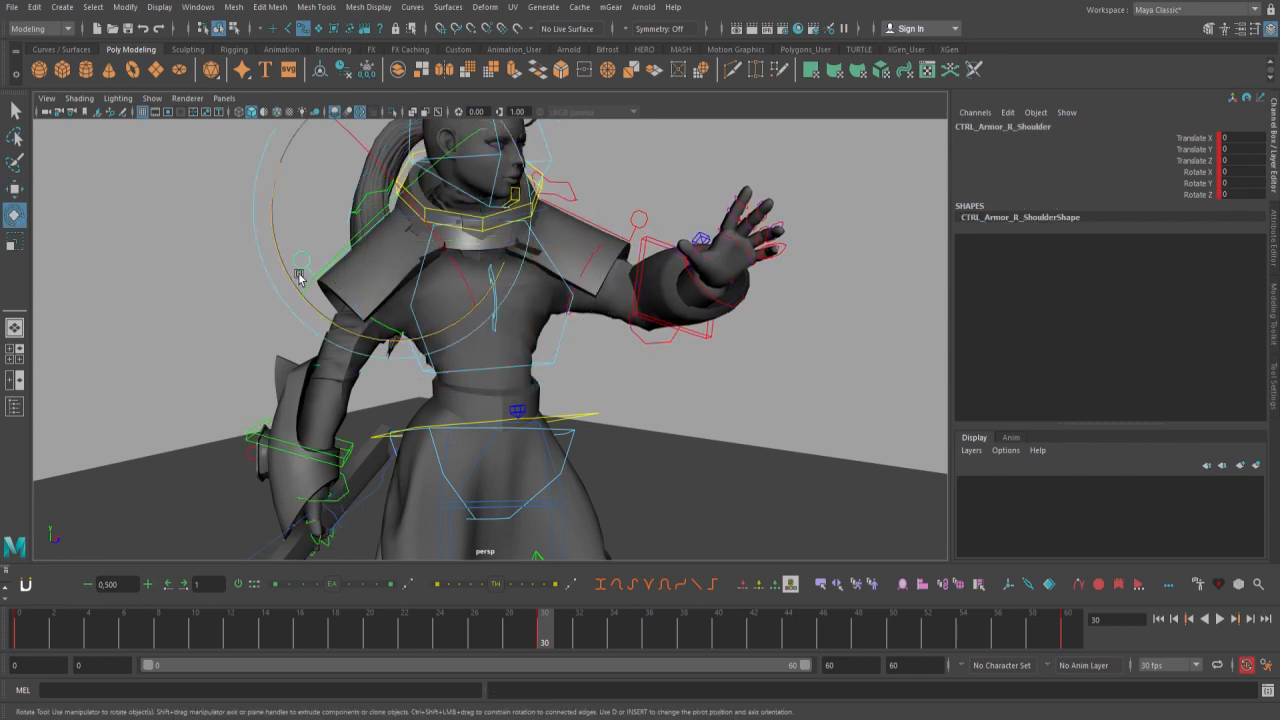
click(671, 230)
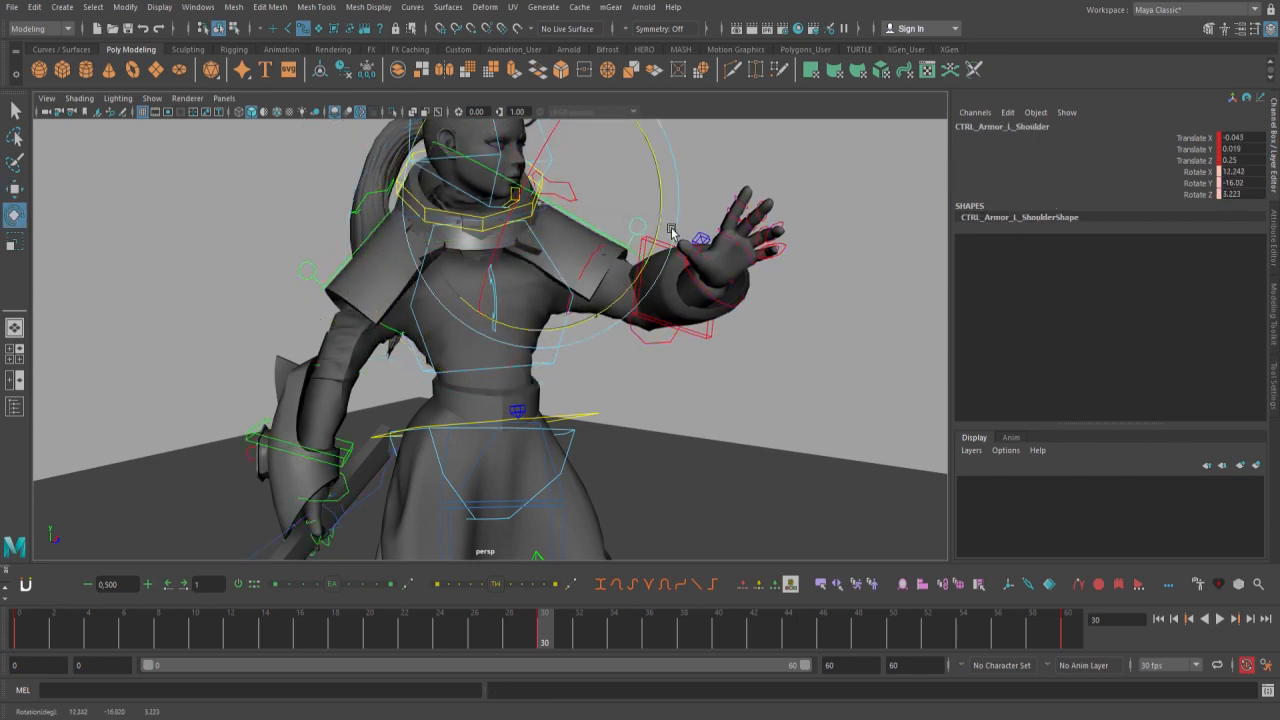
drag(625, 250, 626, 263)
alt+right_drag(745, 272, 512, 338)
key(alt+v)
alt+drag(512, 339, 500, 366)
key(alt+1)
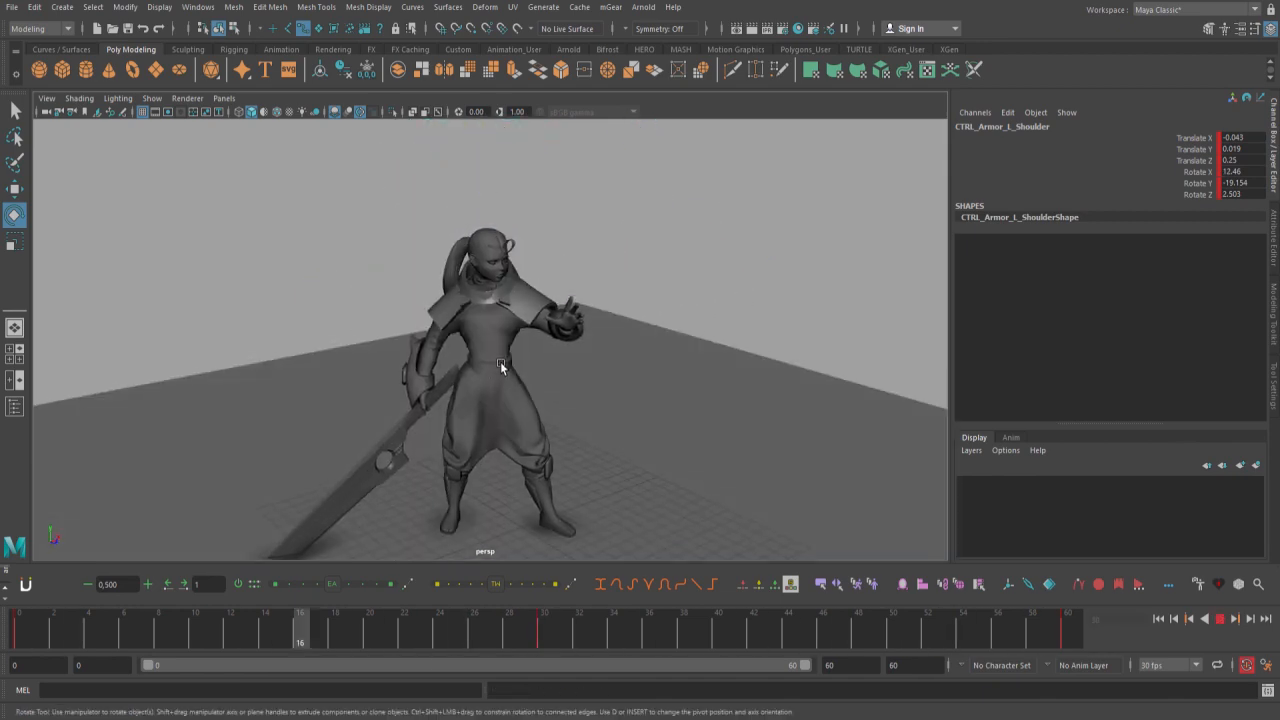
key(alt+v)
Rotate the left FK shoulder control at frame 30 to about -39, -65, 57
alt+right_drag(500, 362, 699, 361)
key(alt+1)
key(w)
alt+drag(699, 361, 560, 329)
click(562, 328)
key(comma)
key(period)
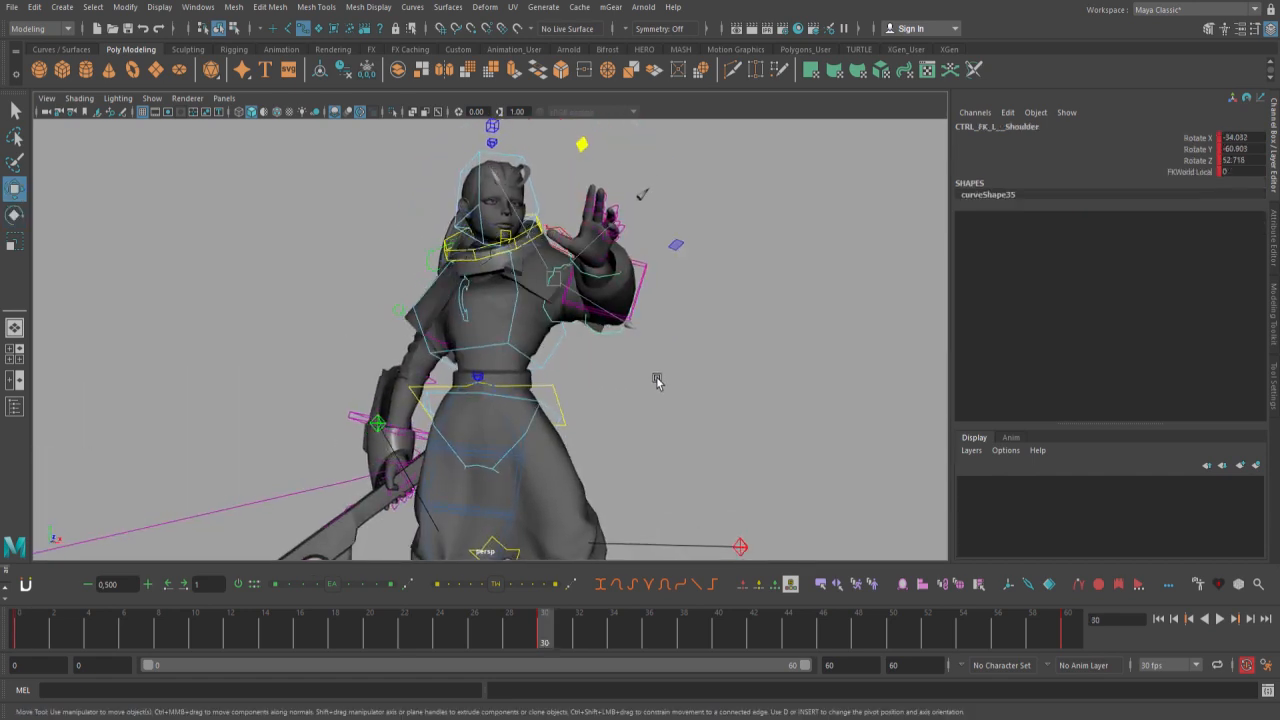
alt+drag(657, 381, 572, 410)
key(e)
drag(534, 318, 520, 323)
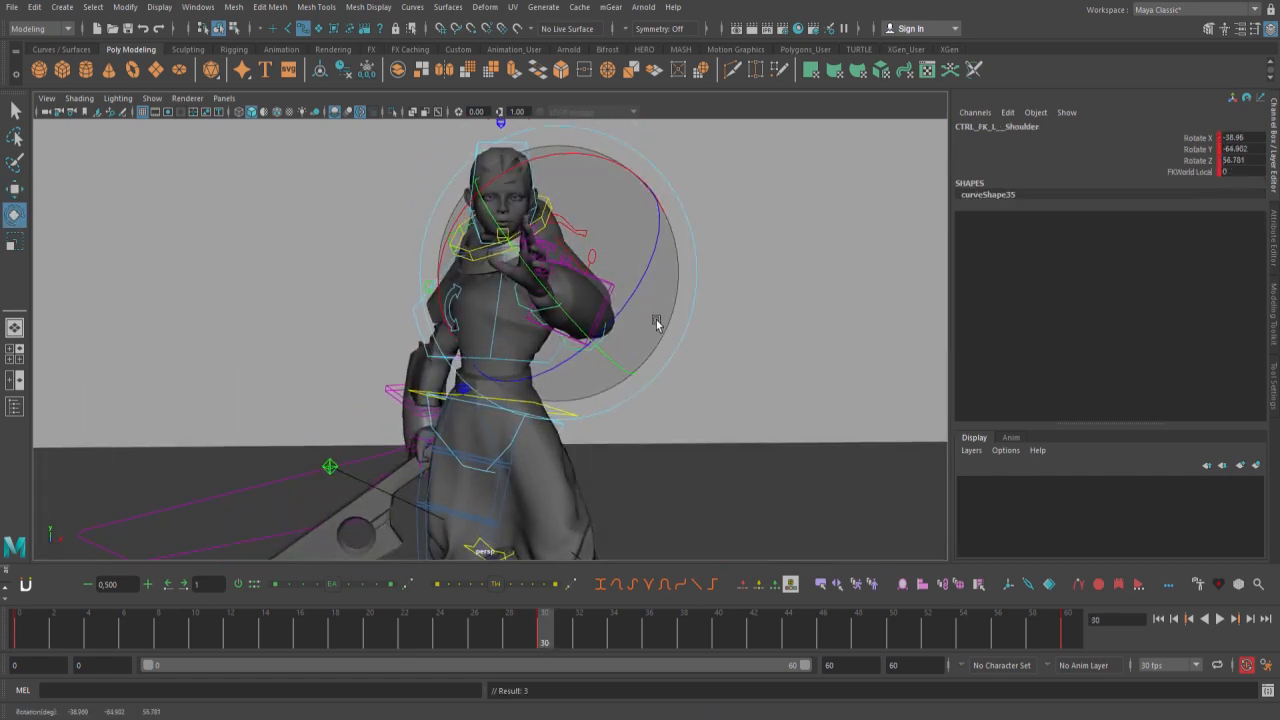
Refine the left FK elbow and shoulder rotations at frame 30 and check the arm in playback
click(600, 355)
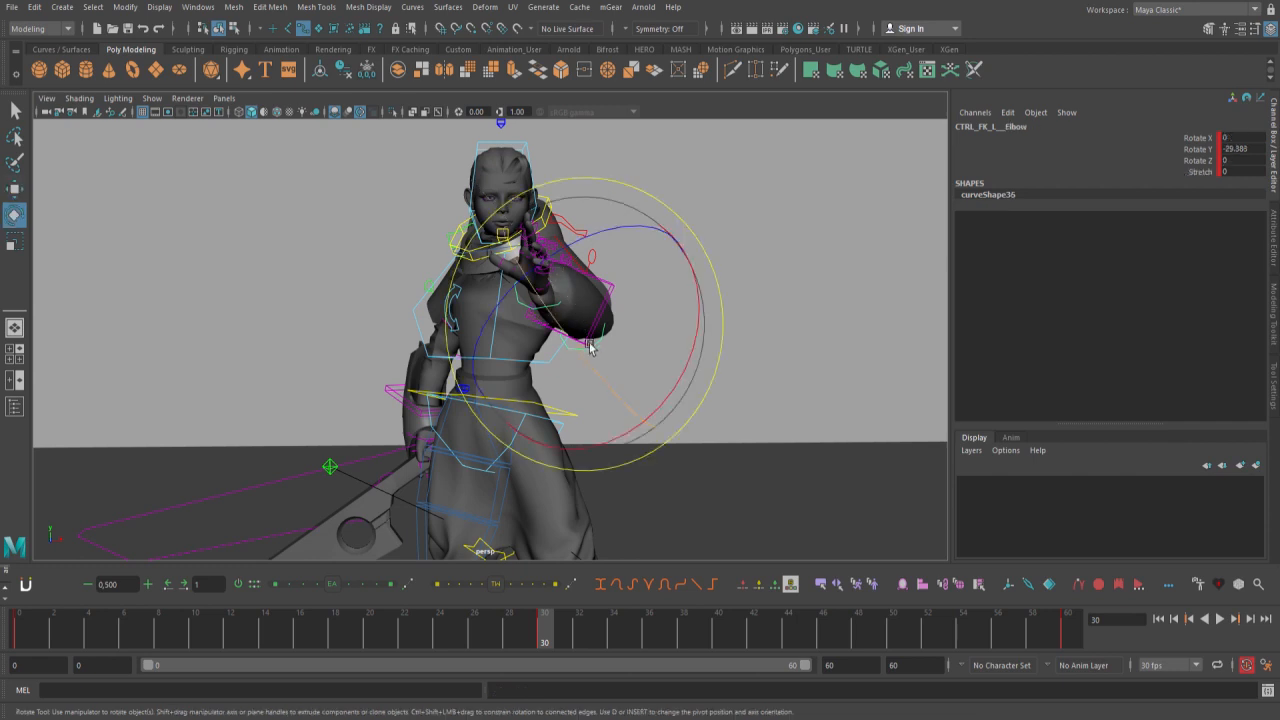
key(w)
drag(586, 350, 618, 338)
click(561, 322)
key(e)
key(w)
key(alt+v)
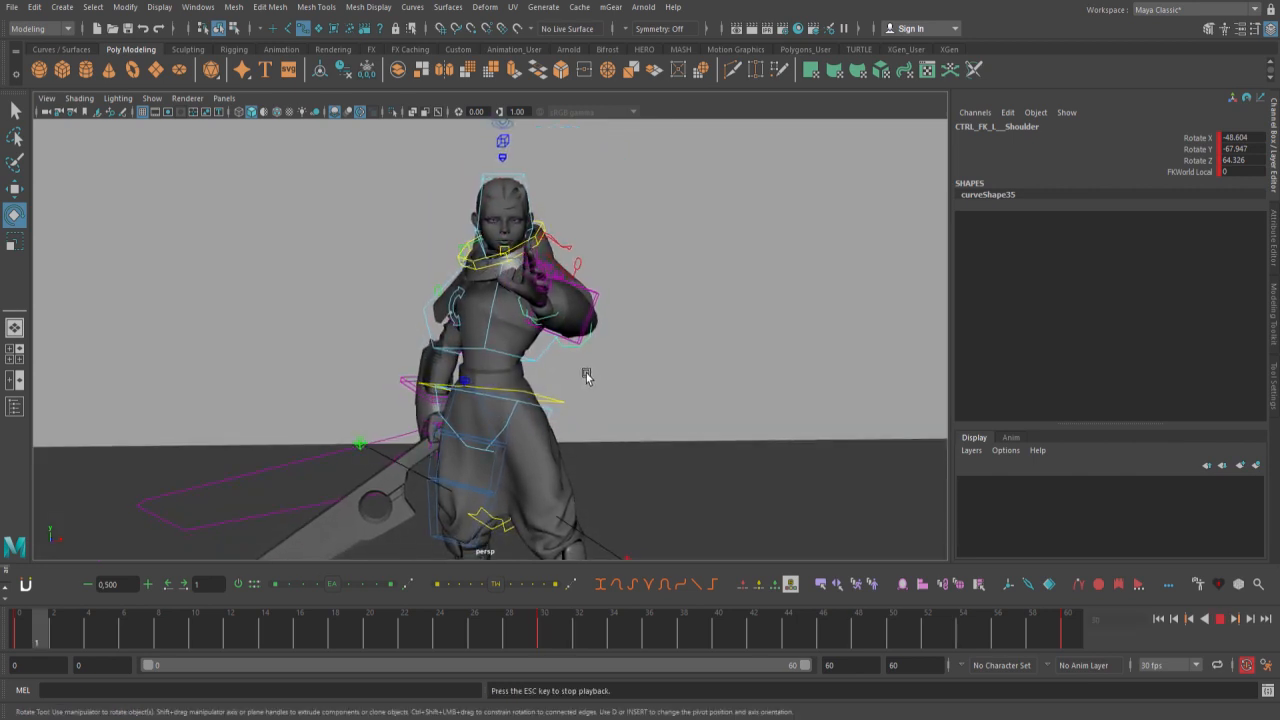
key(alt+v)
Rotate the left FK shoulder at frame 30 to about -39.3, -64.2, 55.3, comparing the key poses and playing the motion
key(comma)
key(period)
drag(560, 368, 613, 328)
key(comma)
key(period)
key(comma)
key(period)
key(comma)
key(period)
key(comma)
key(period)
key(alt+v)
key(alt+v)
key(comma)
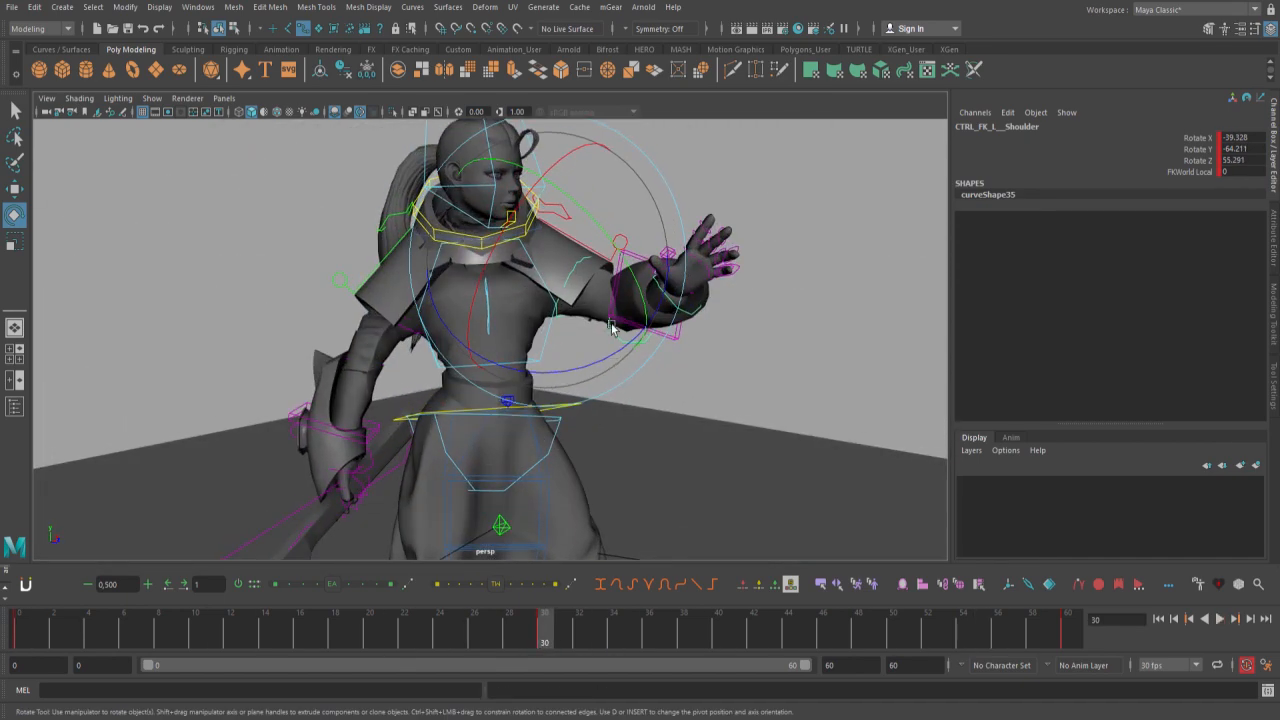
Rotate the left shoulder armor control to follow the raised arm, checking its fit from the front and side
click(621, 258)
key(e)
drag(598, 266, 594, 268)
alt+drag(594, 268, 489, 282)
drag(573, 270, 580, 266)
alt+drag(508, 279, 582, 318)
Rotate the head control at frame 30 to about 6.2, -0.4, -1.8 and compare it with the frame 0 pose
key(w)
click(550, 185)
alt+drag(715, 264, 609, 283)
alt+middle_drag(609, 283, 611, 323)
key(e)
drag(527, 270, 527, 217)
drag(610, 166, 613, 174)
key(comma)
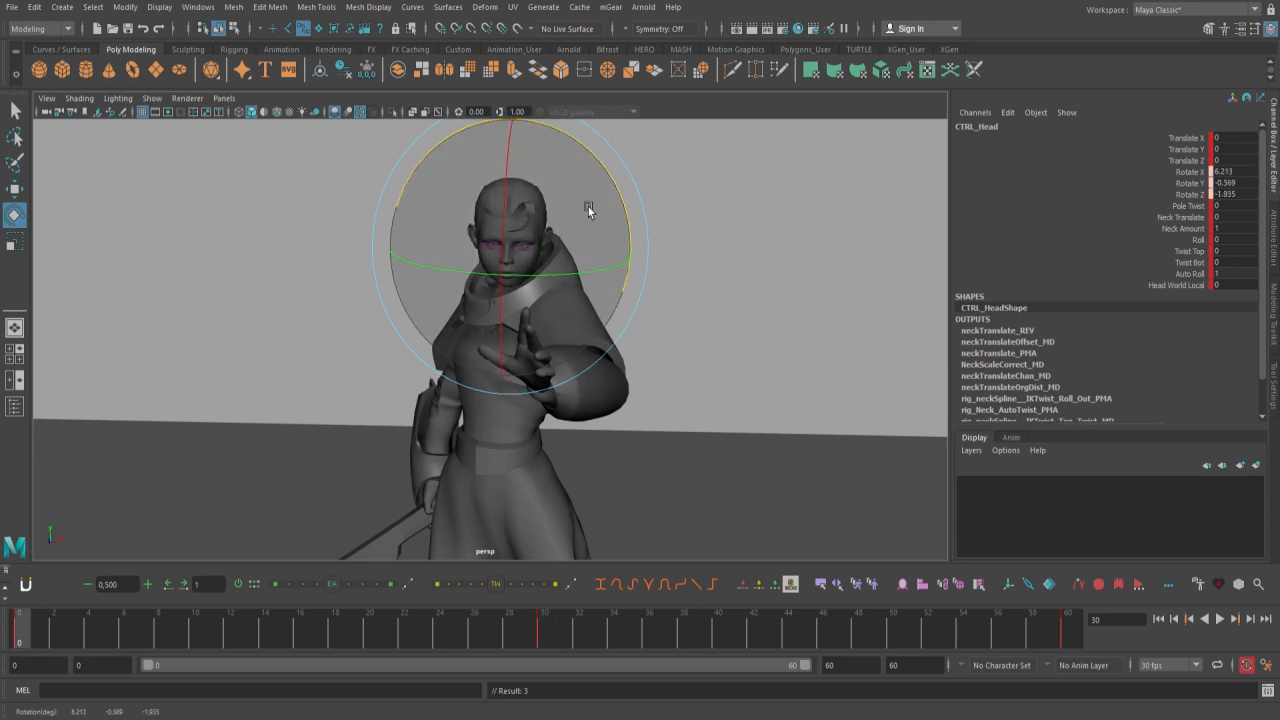
key(period)
key(comma)
Rotate the chest control around Y to about -6.7 at frame 30 and play the animation back
key(w)
click(506, 432)
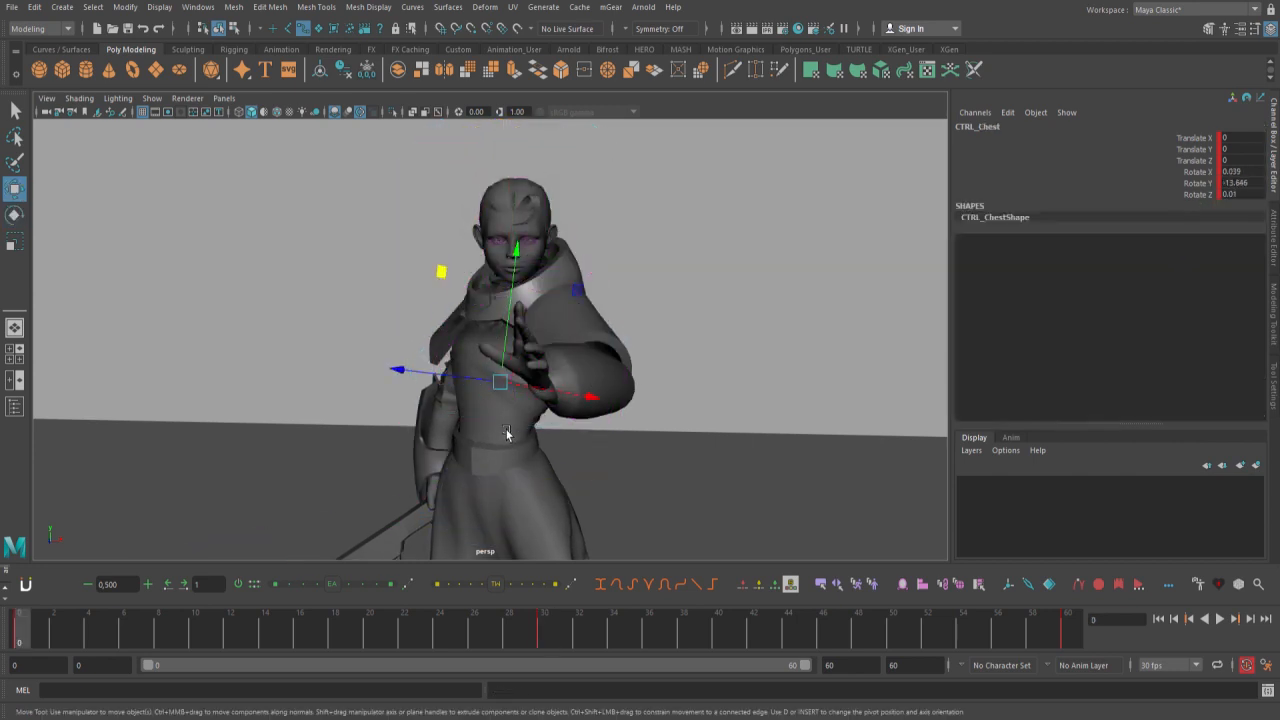
key(period)
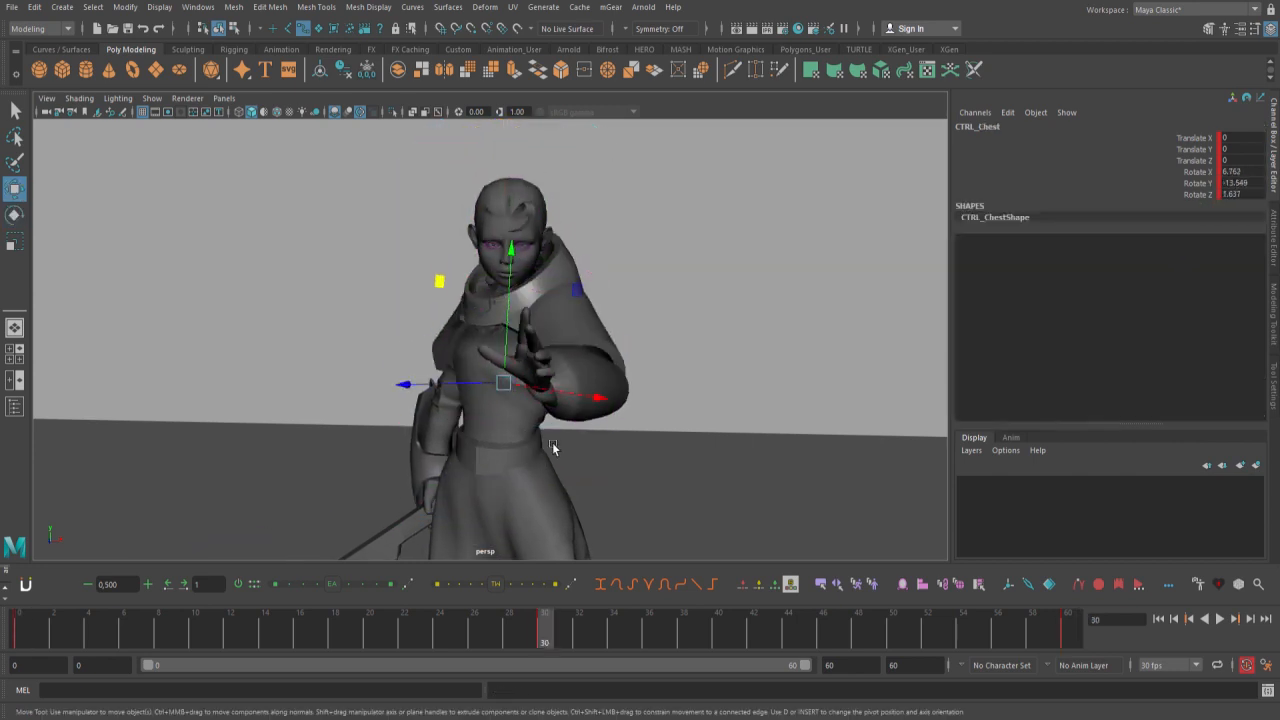
key(e)
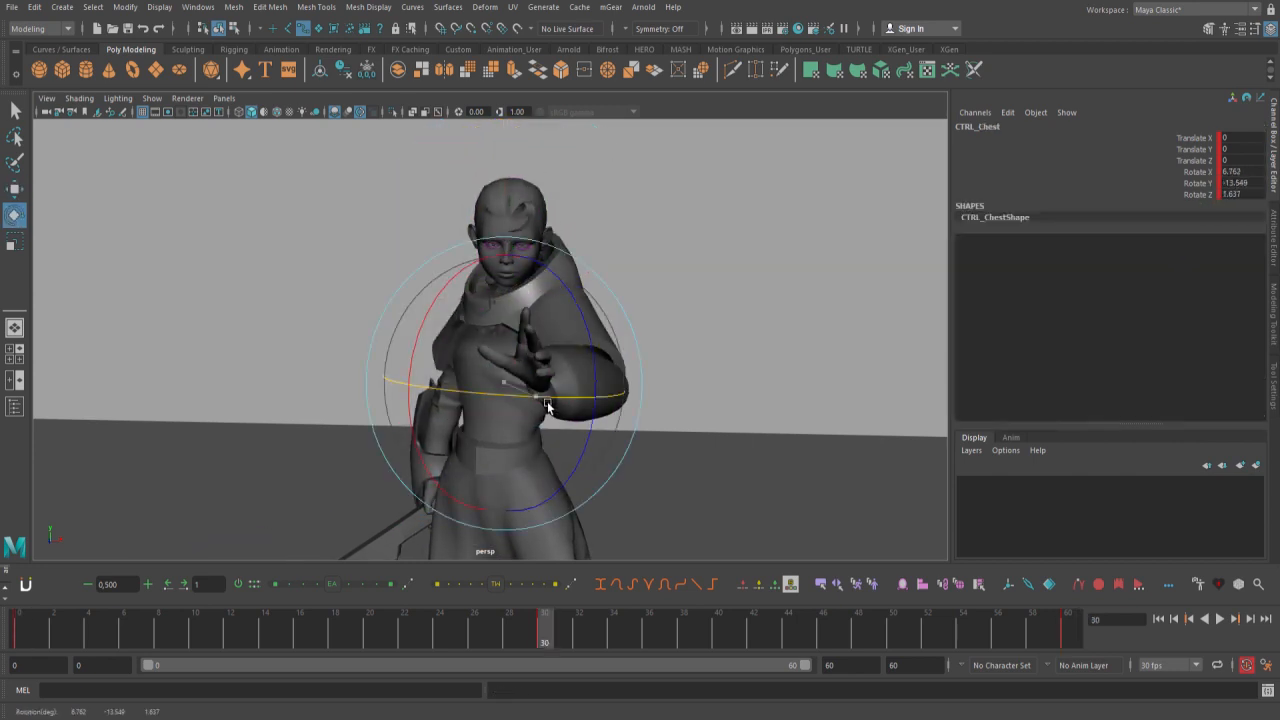
key(alt+v)
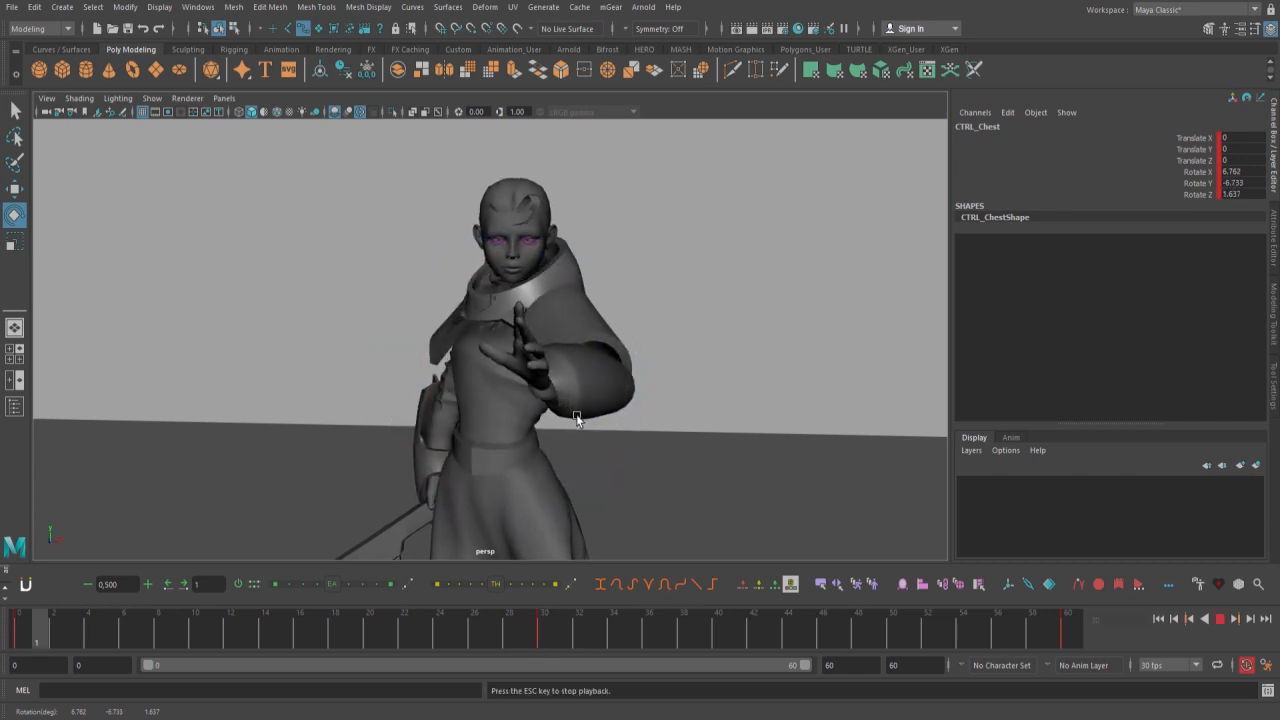
key(Escape)
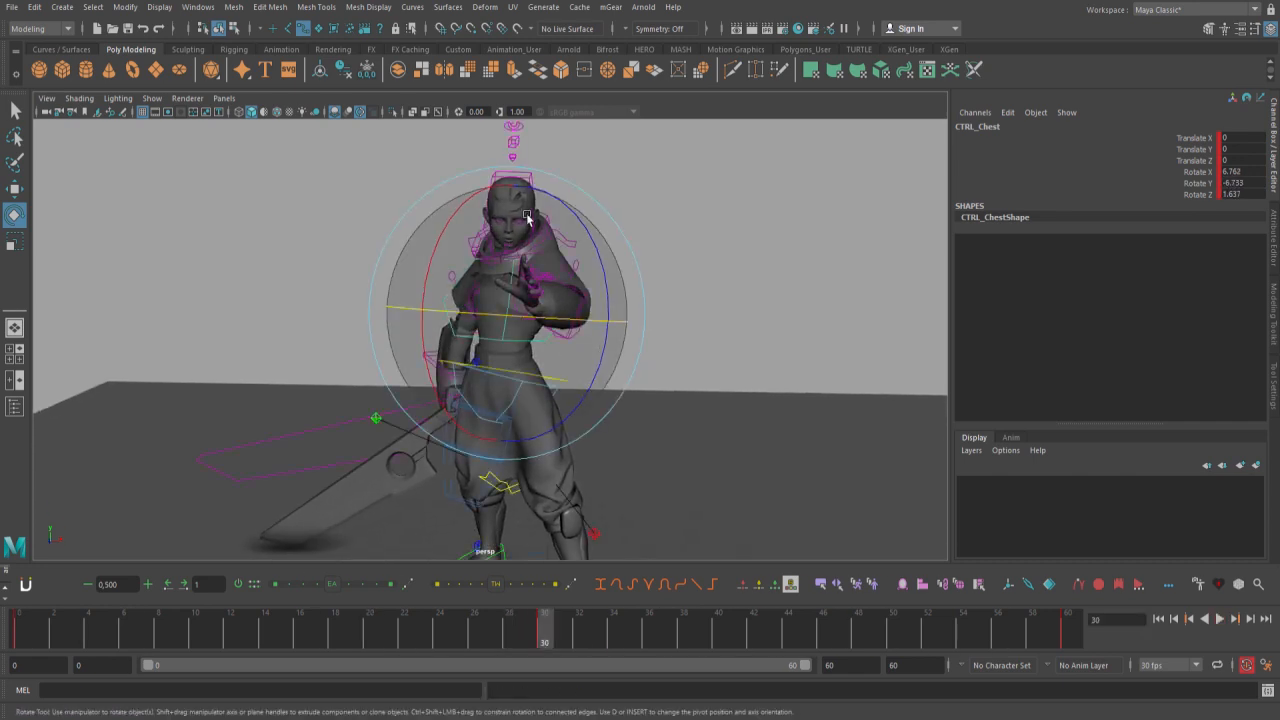
Rotate the head control at frame 30 to about 6.2, -0.8, 1.7 and review it in playback
key(w)
click(548, 181)
key(e)
drag(623, 180, 628, 170)
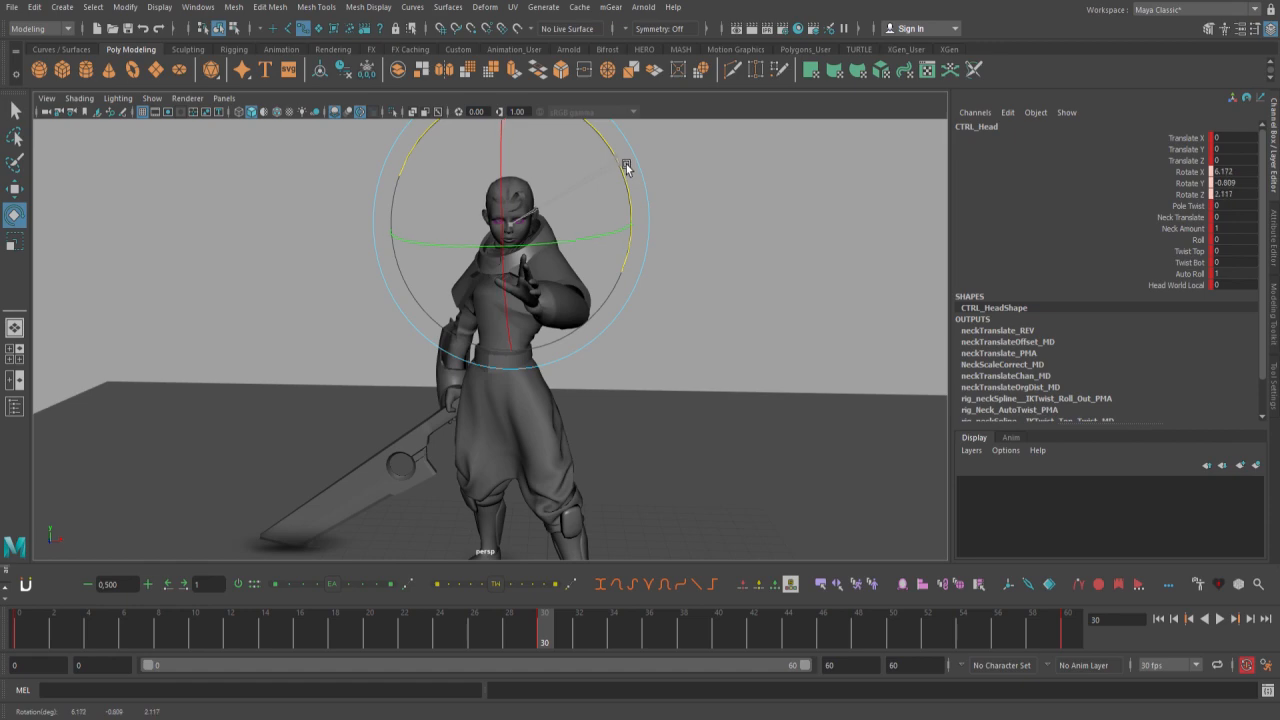
key(alt+v)
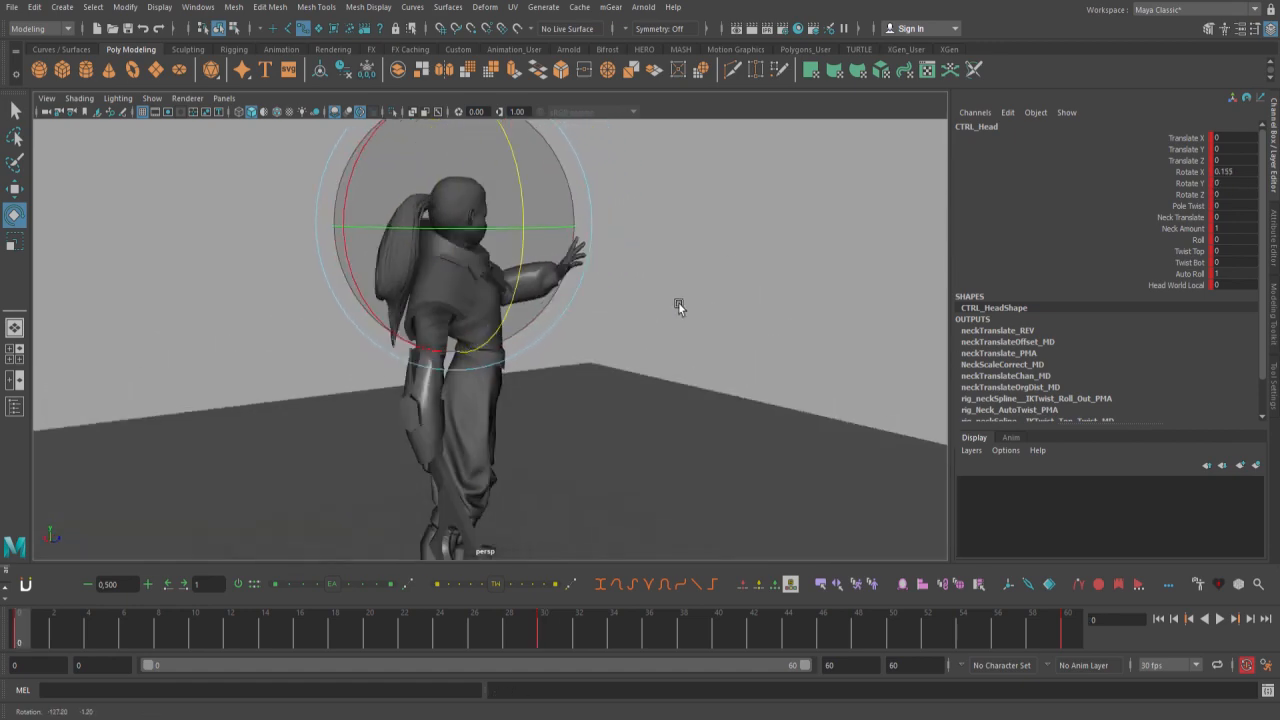
key(Escape)
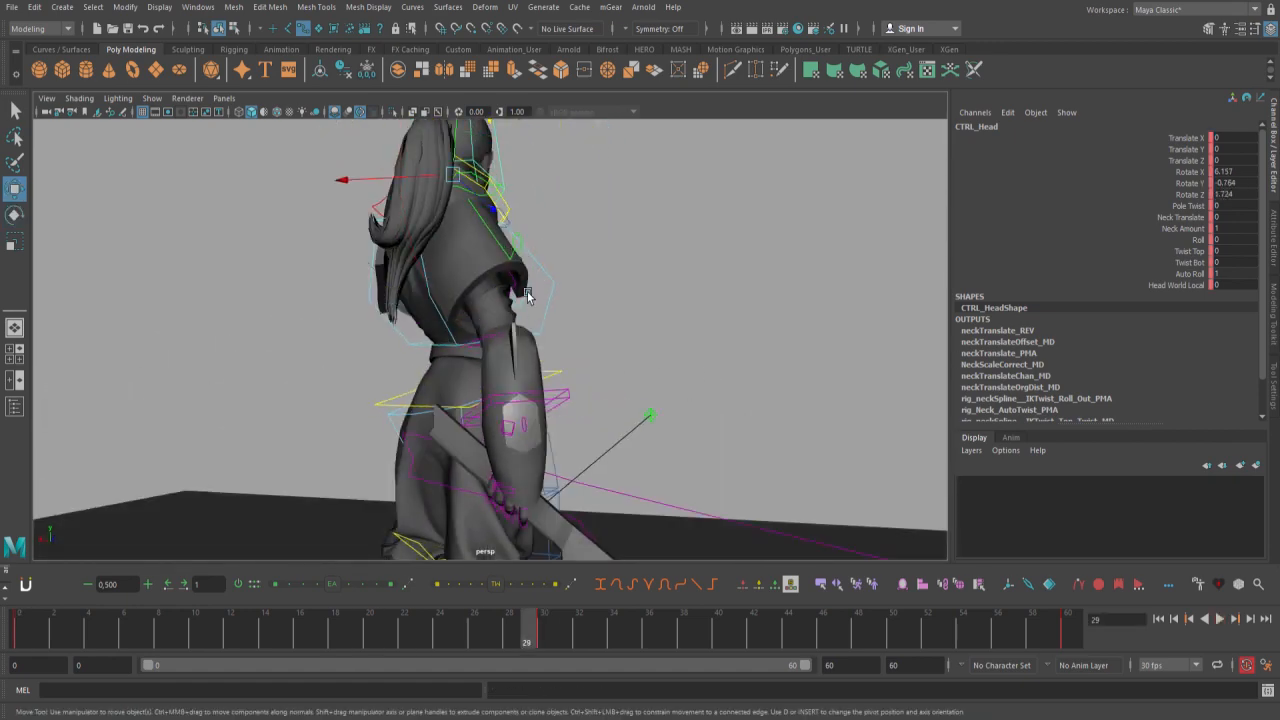
Rotate the right FK shoulder control of the sword arm at frame 30 and compare it with the adjacent key poses
click(528, 292)
alt+drag(565, 335, 650, 386)
scroll(650, 386, down, 4)
alt+middle_drag(650, 386, 661, 348)
key(period)
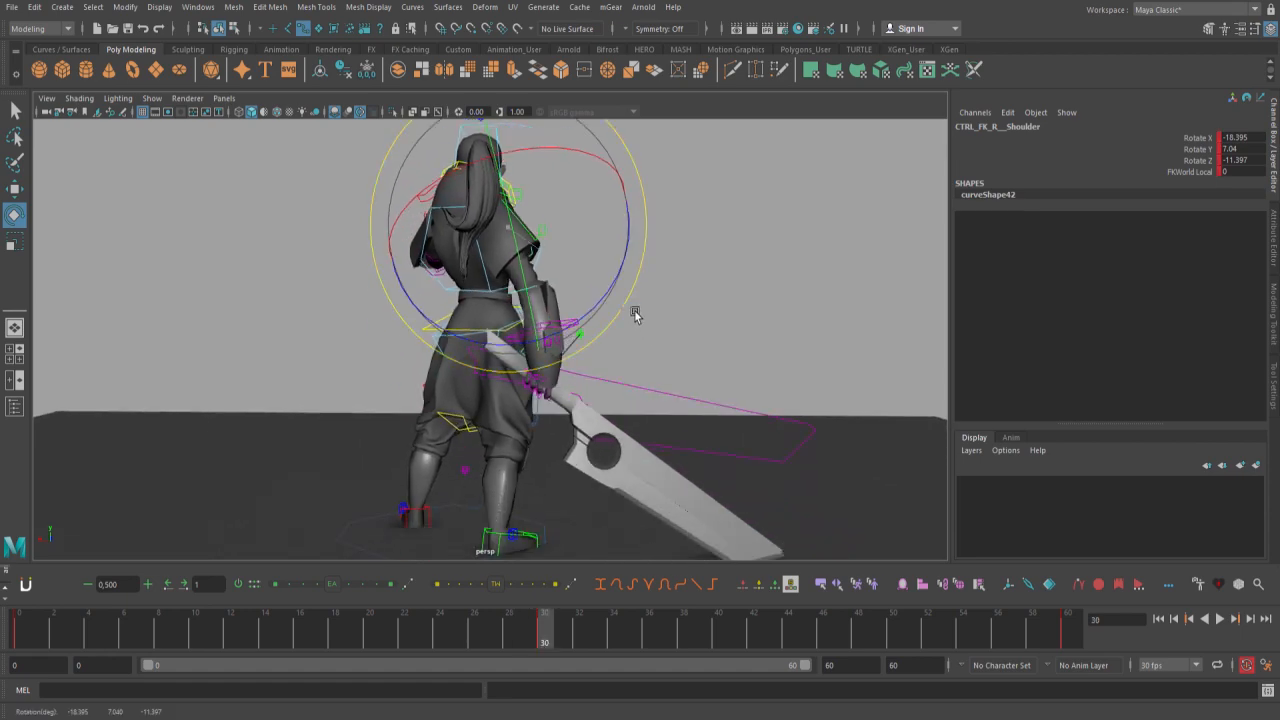
key(comma)
drag(635, 316, 749, 423)
key(period)
key(comma)
key(period)
Rotate the right FK wrist control at frame 30 to about -60.3, 16.6, -2.7 and compare the key poses
click(405, 378)
alt+drag(405, 378, 471, 425)
alt+middle_drag(471, 425, 459, 384)
drag(431, 380, 461, 390)
key(comma)
key(period)
key(comma)
key(period)
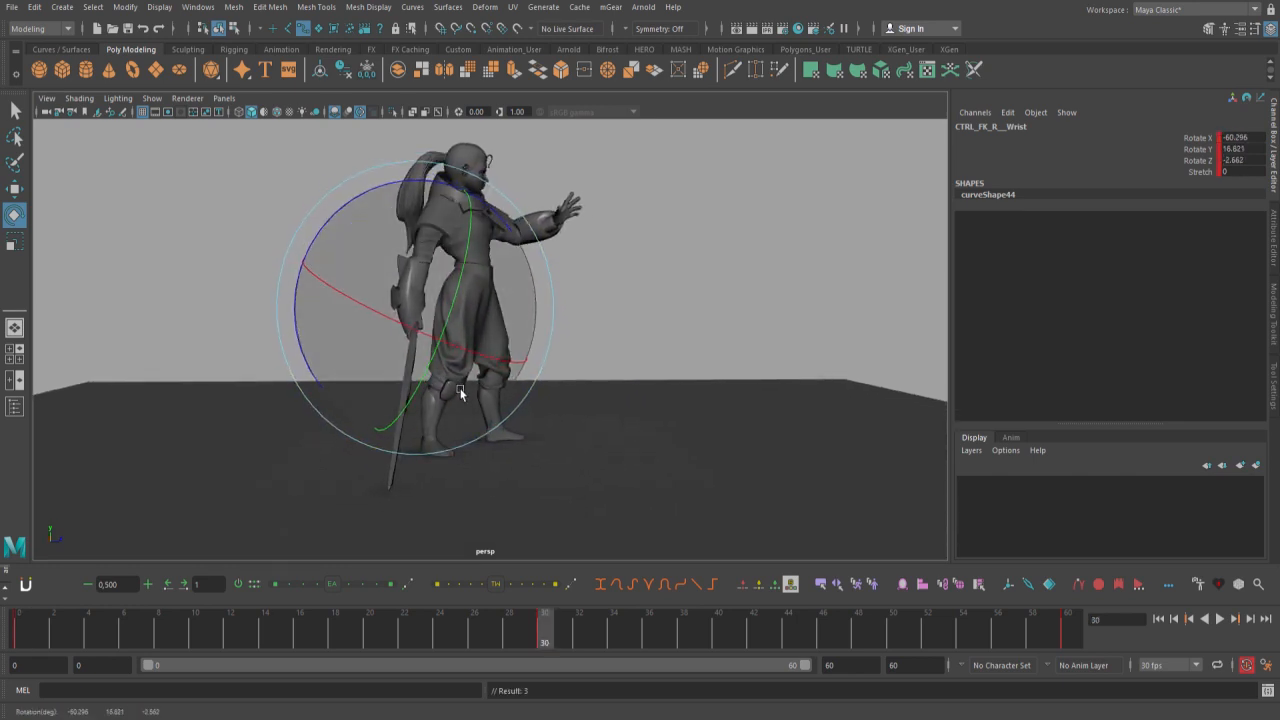
Adjust the right FK wrist at frame 30 to about -61.3, 17.1, -1.1, checking the sword's motion in playback
key(alt+v)
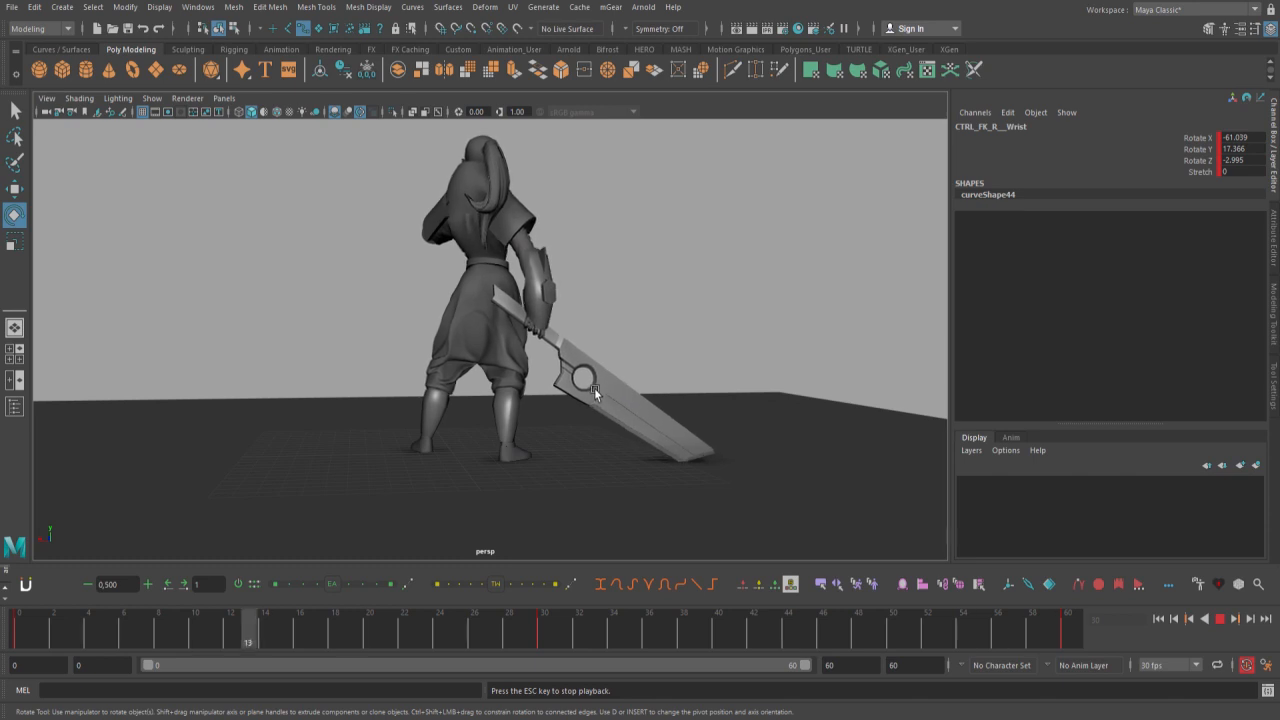
key(alt+v)
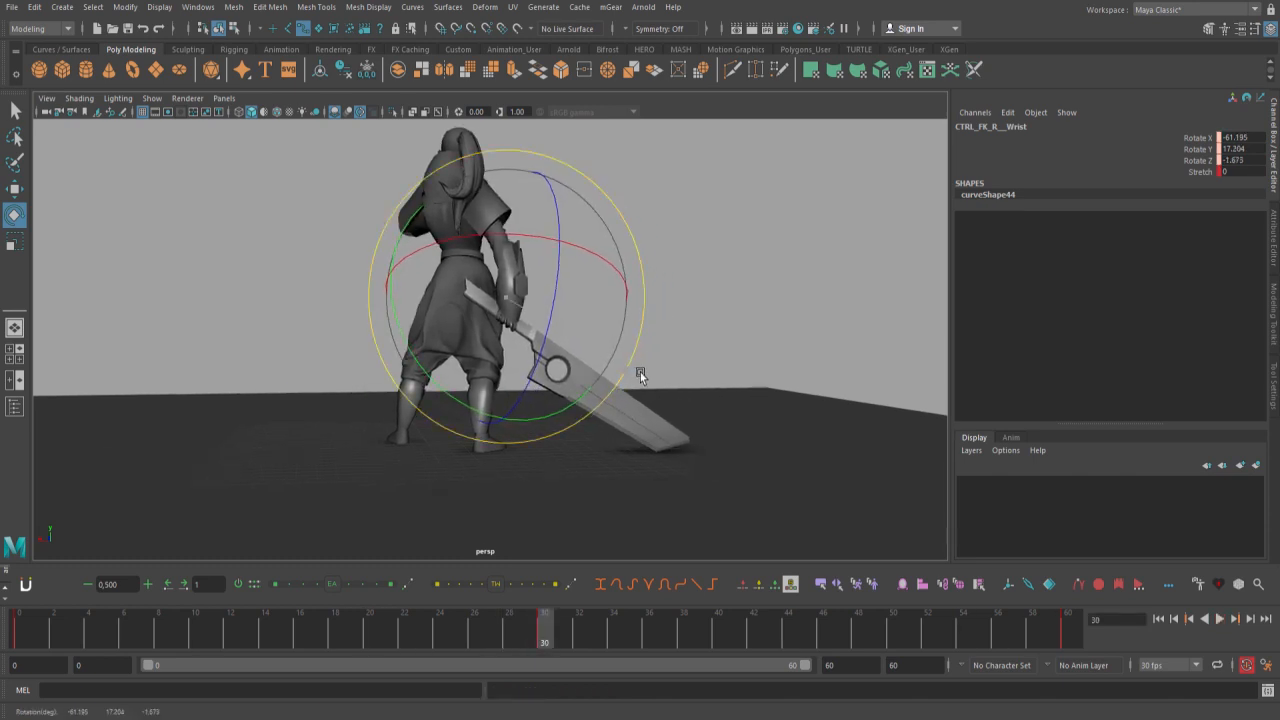
key(alt+v)
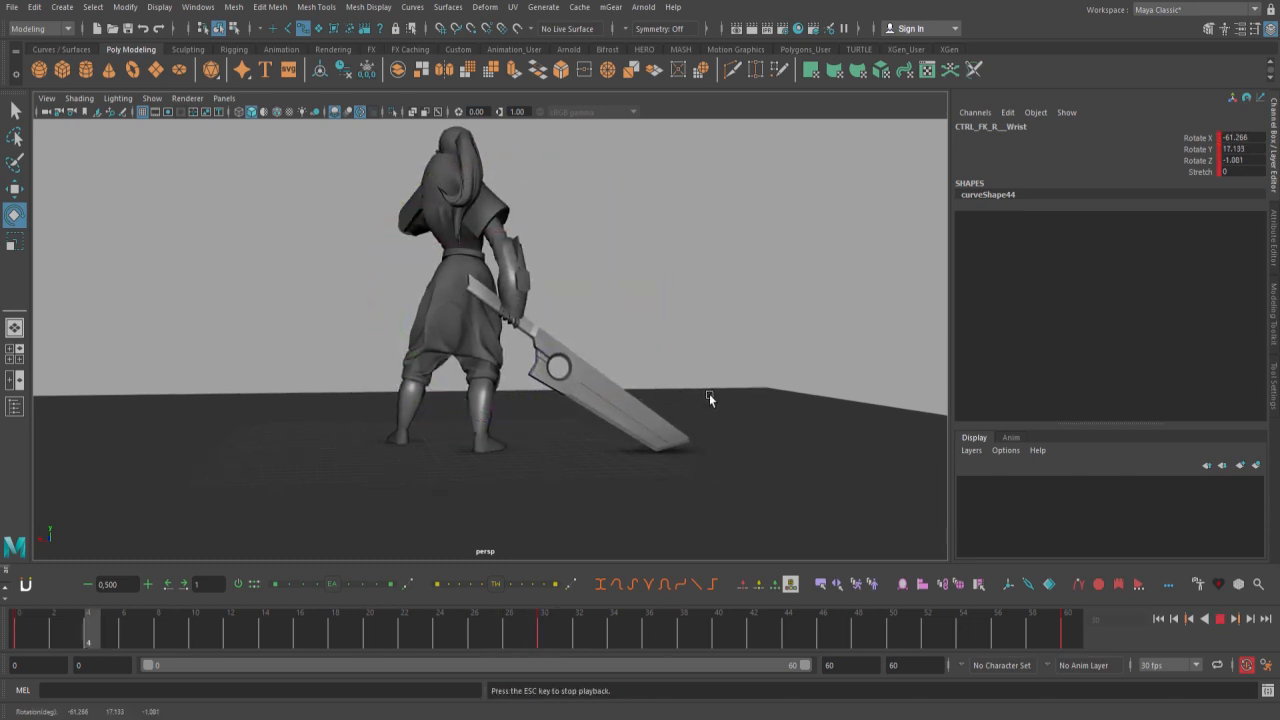
key(alt+v)
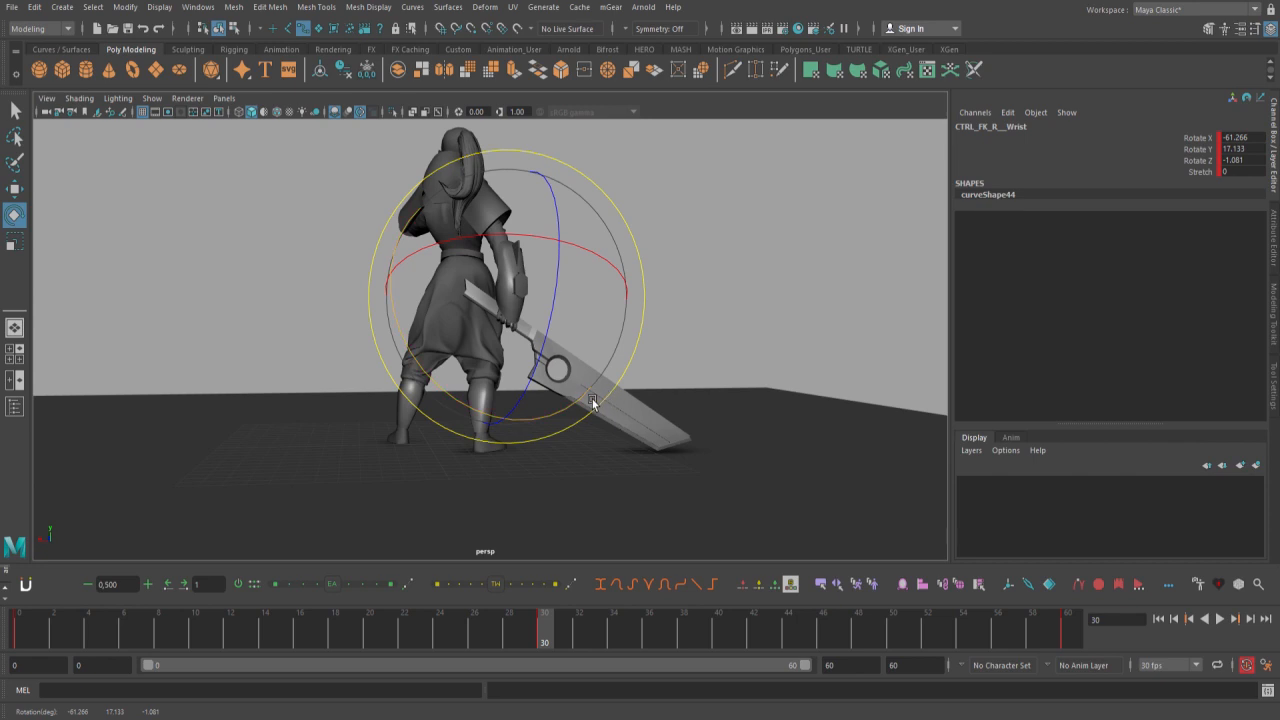
Play the sword motion and compare the right wrist's key poses at frames 60 and 30
key(alt+shift+v)
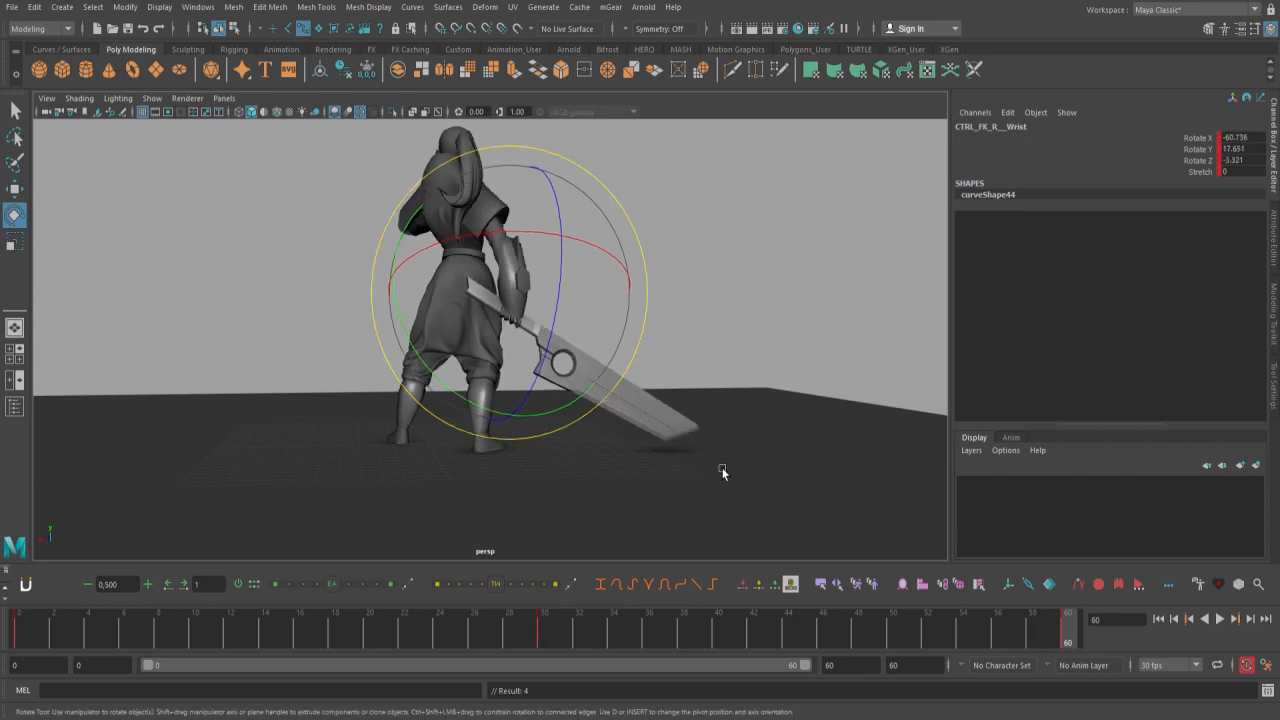
key(alt+v)
key(alt+v)
key(comma)
key(comma)
key(ctrl+z)
key(comma)
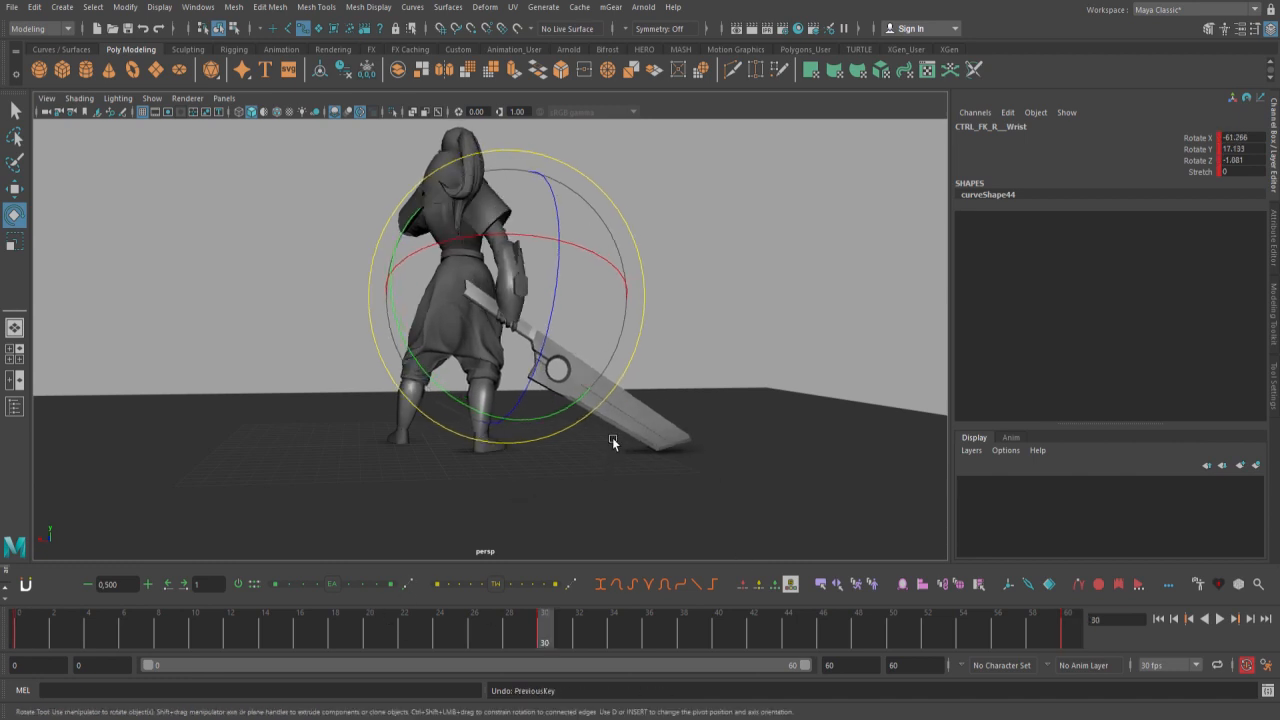
Rotate the right FK wrist at frame 30 to about -61.7, 16.7, 2.2 and replay the sword motion
drag(602, 416, 607, 411)
key(alt+v)
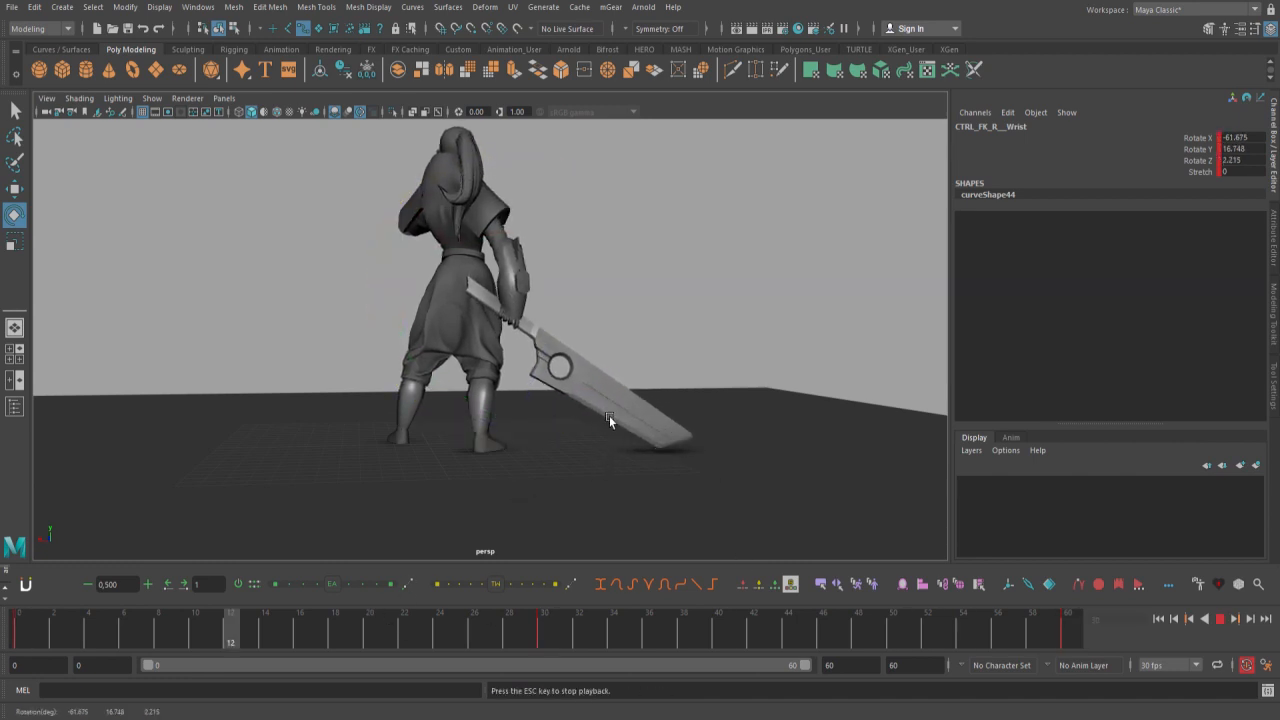
key(alt+v)
key(comma)
key(alt+v)
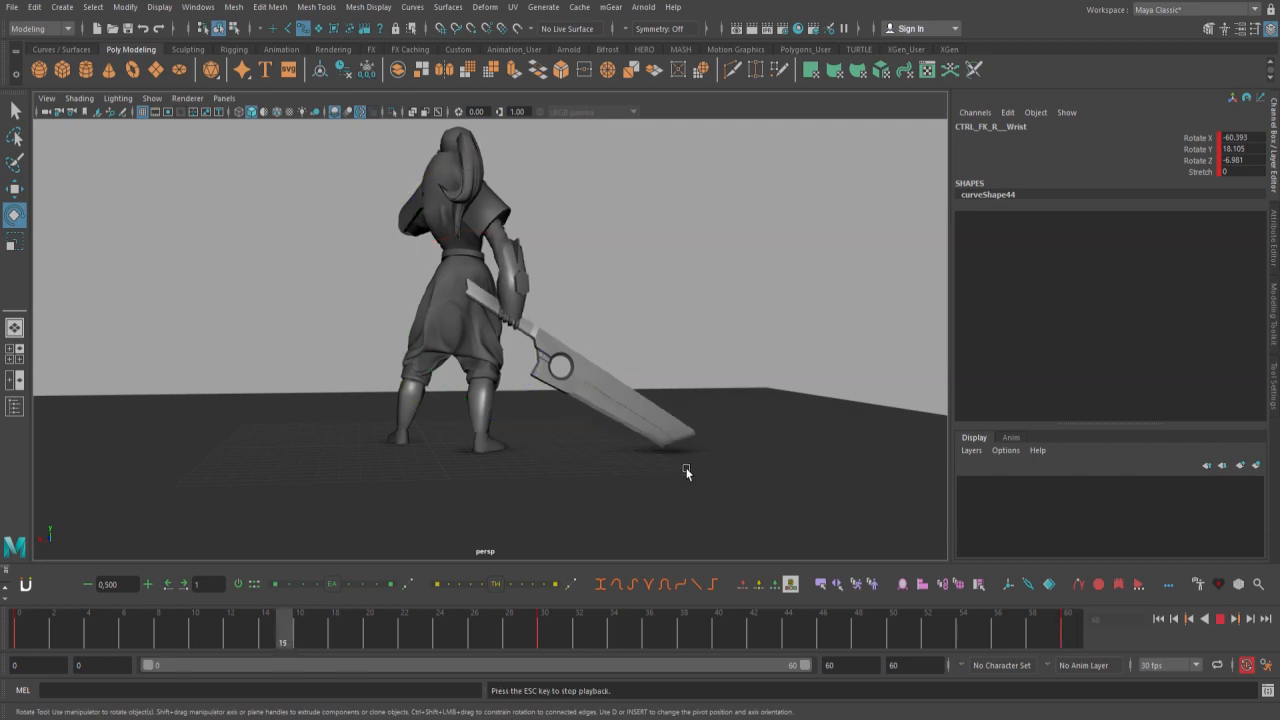
Rotate the right FK wrist at frame 30 to about -61.2, 17.2, -1.6 and replay the sword motion
key(alt+v)
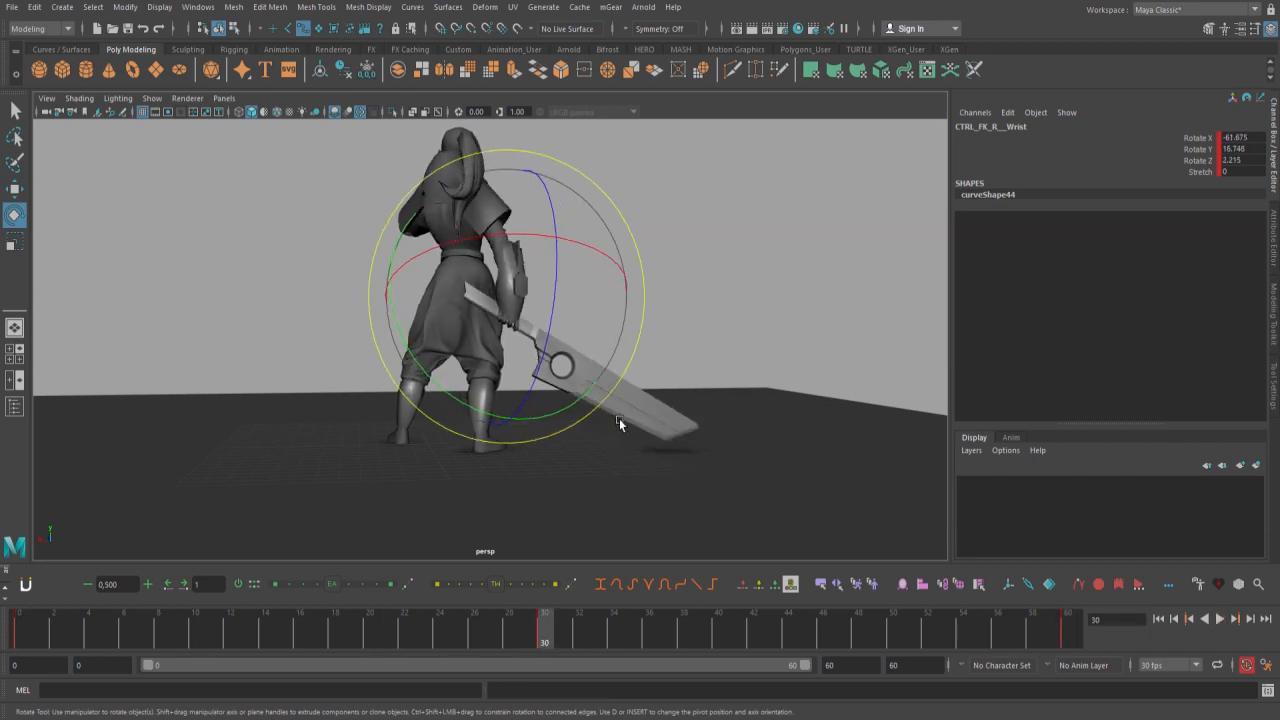
drag(620, 423, 616, 414)
key(alt+shift+v)
key(alt+v)
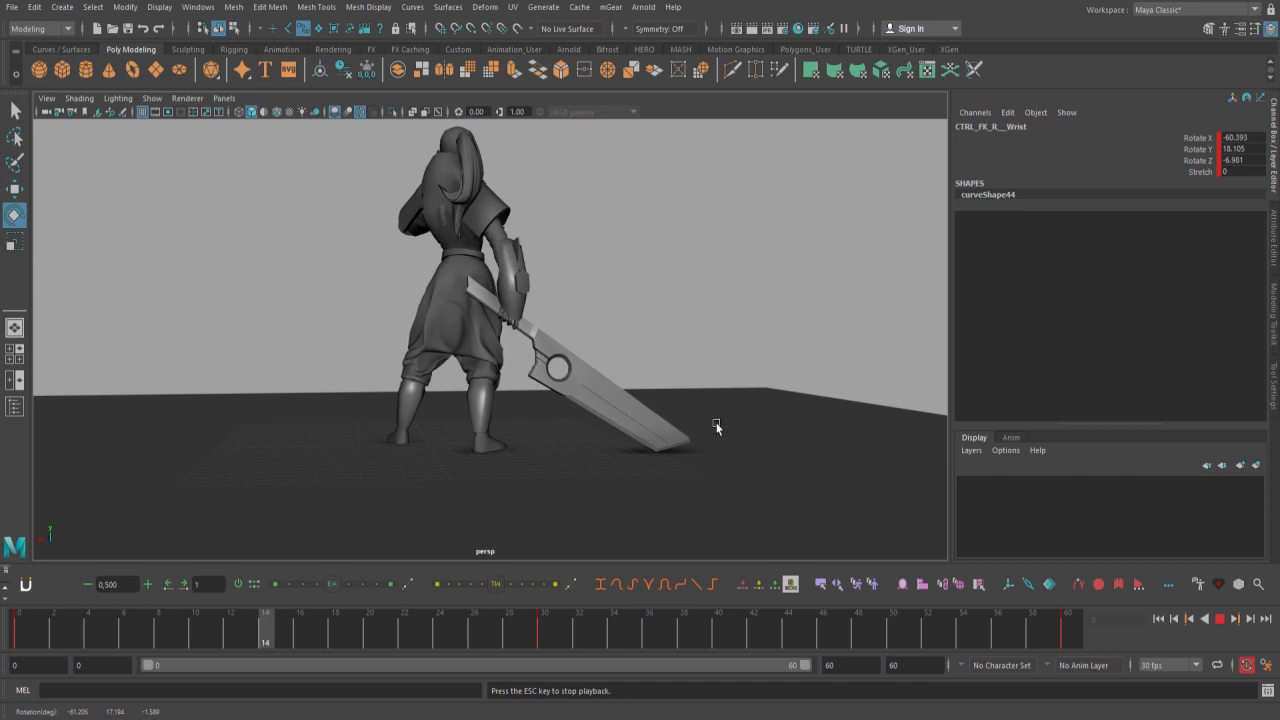
alt+drag(716, 427, 466, 257)
key(Escape)
key(ctrl+z)
Rotate the left FK shoulder at frame 30 to about -41.9, -67.4, 51.3 and compare the key poses
key(alt+1)
key(w)
alt+right_drag(466, 257, 585, 160)
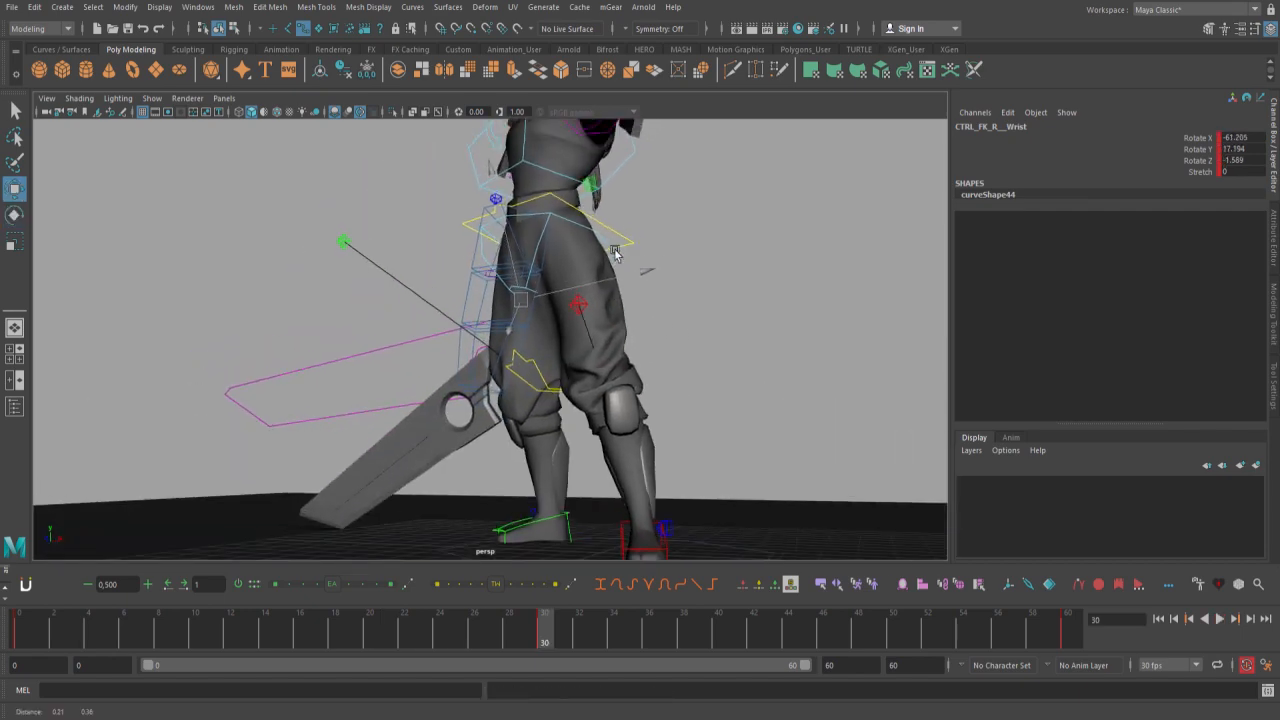
alt+middle_drag(585, 160, 580, 248)
click(575, 253)
key(e)
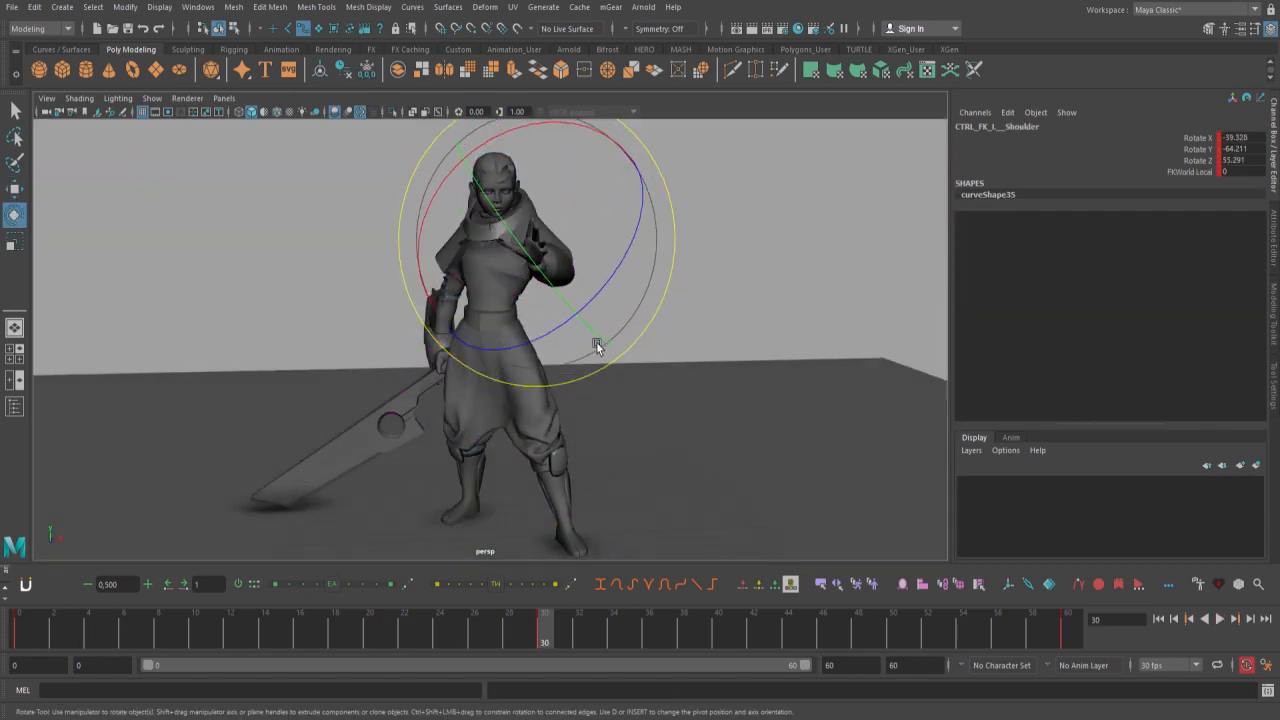
alt+right_drag(543, 349, 544, 301)
key(.)
drag(641, 156, 661, 151)
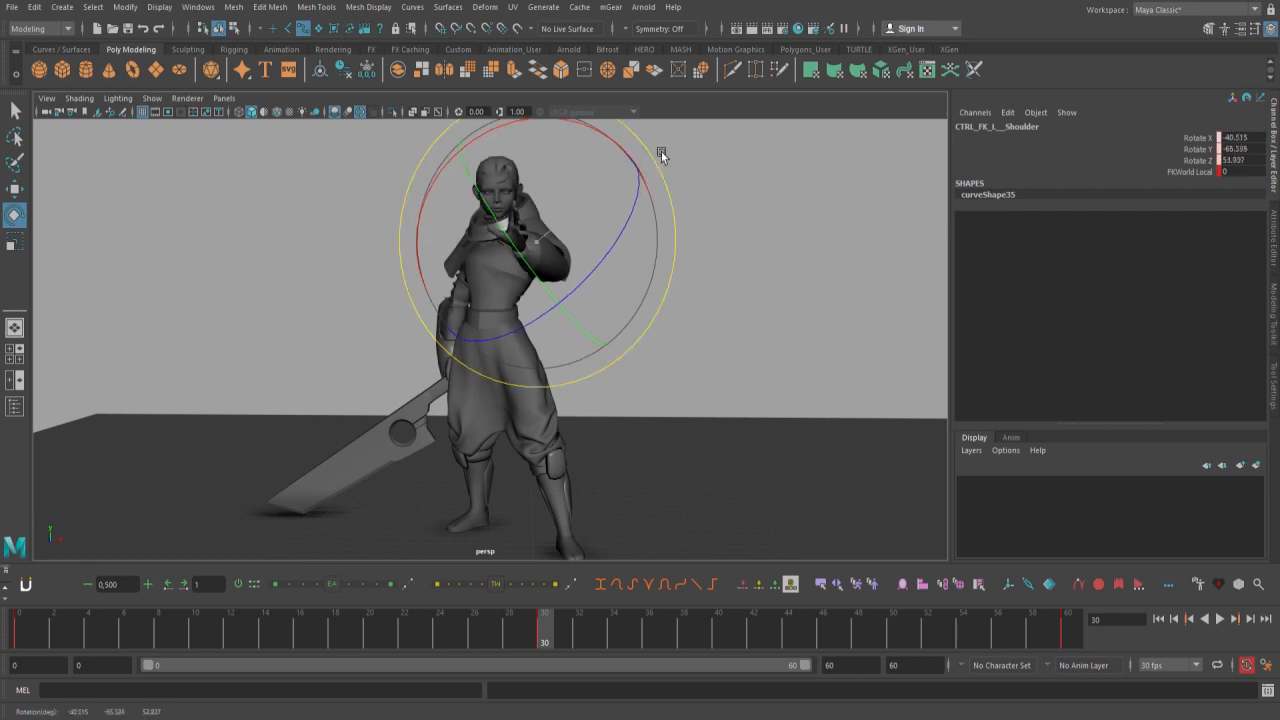
drag(606, 196, 571, 243)
key(.)
key(.)
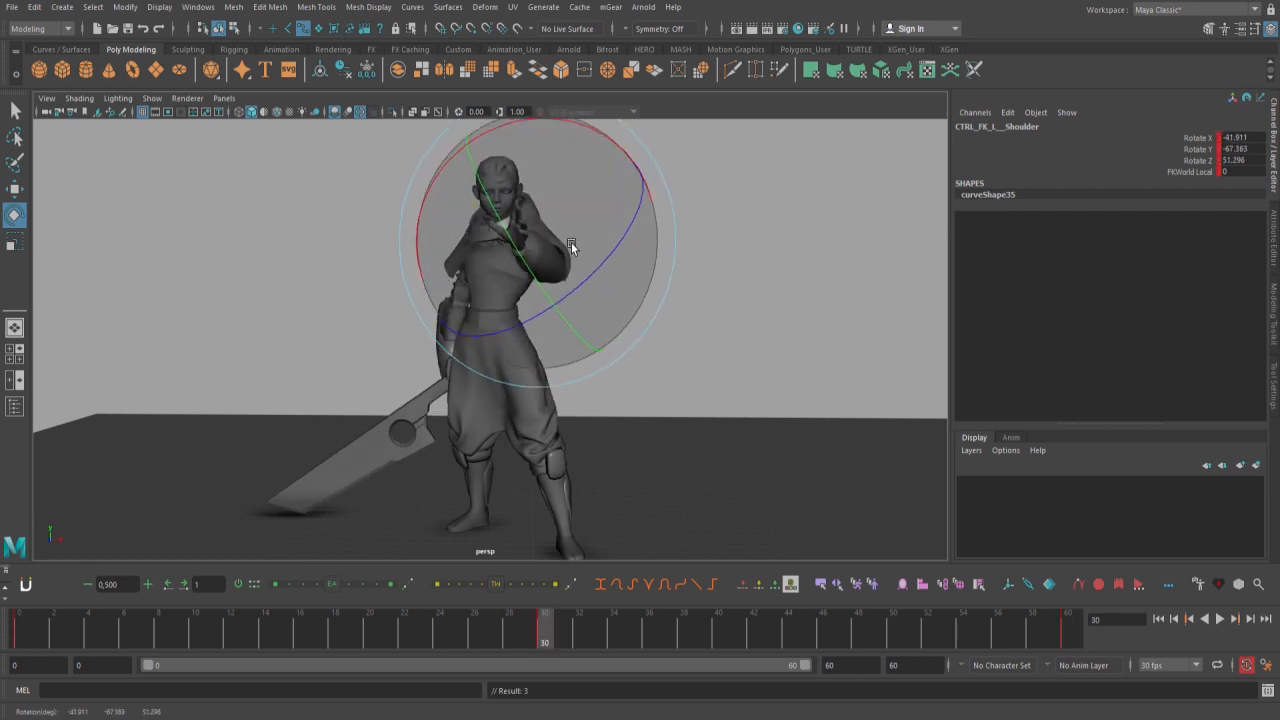
key(.)
Rotate the left FK wrist at frame 30 to about 51.1, -21.1, 32.9 and check the hand's motion in playback
key(alt+1)
key(w)
key(e)
key(alt+1)
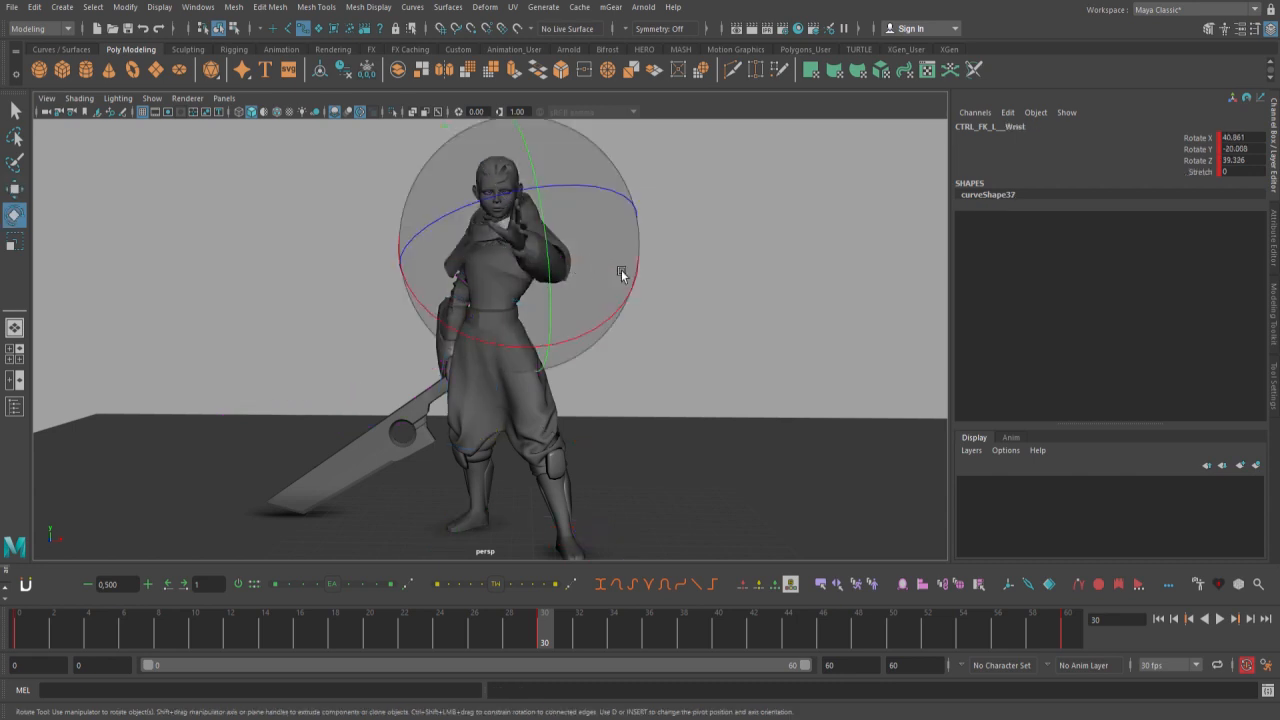
key(alt+v)
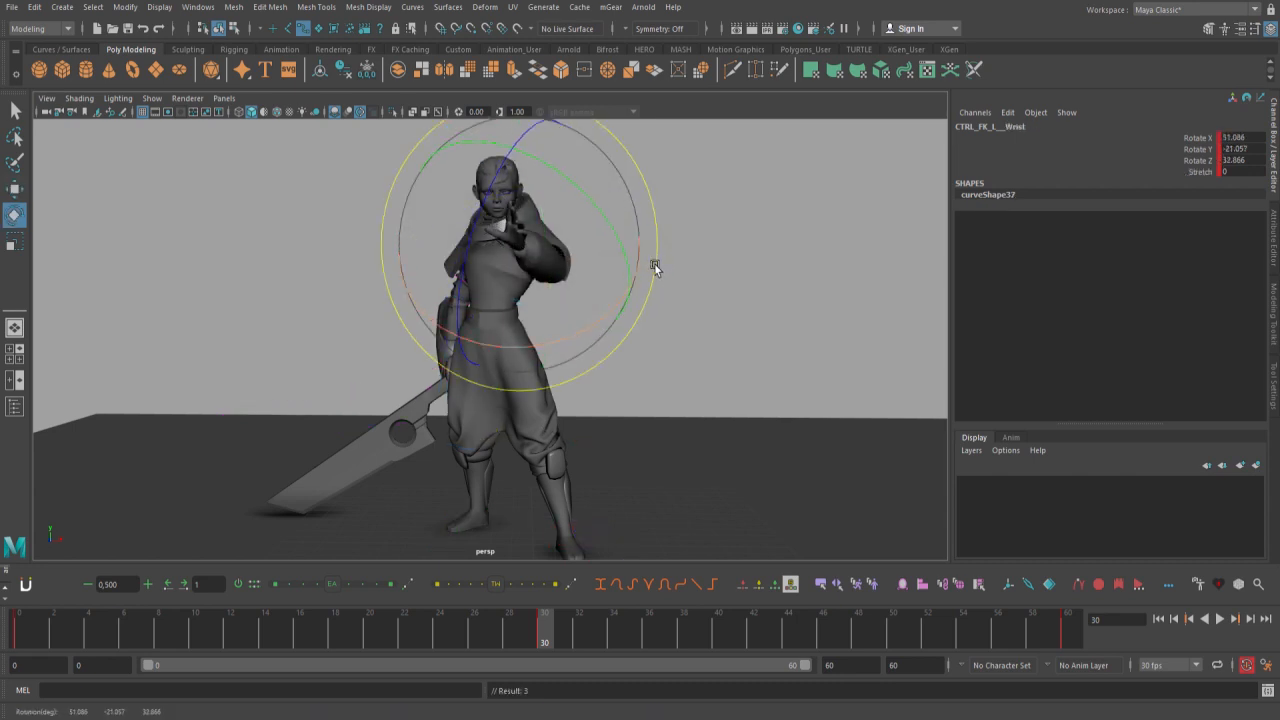
mouse_move(581, 304)
alt+mouse_down()
mouse_move(713, 308)
mouse_move(542, 296)
mouse_move(658, 300)
mouse_move(573, 297)
alt+mouse_up()
key(alt+v)
Compare the left elbow's and shoulder's key poses and play the arm motion from several angles
key(alt+1)
key(w)
key(e)
key(comma)
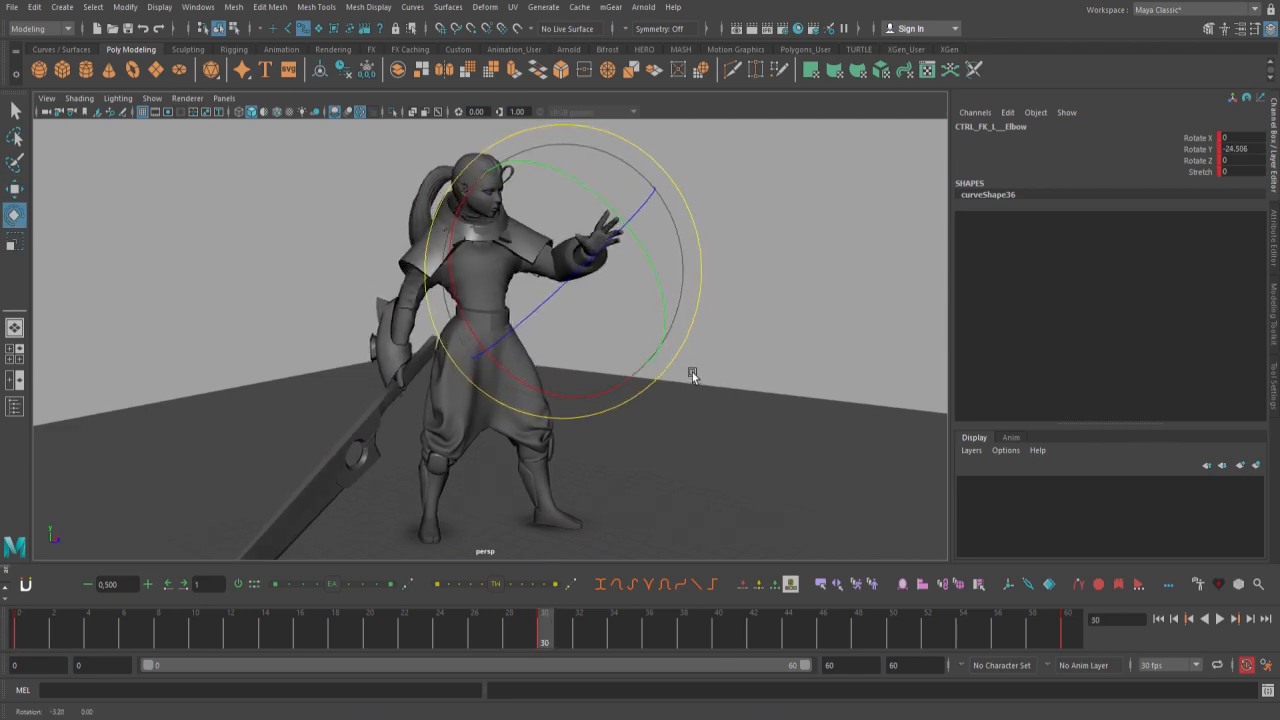
key(comma)
alt+drag(691, 374, 636, 214)
key(period)
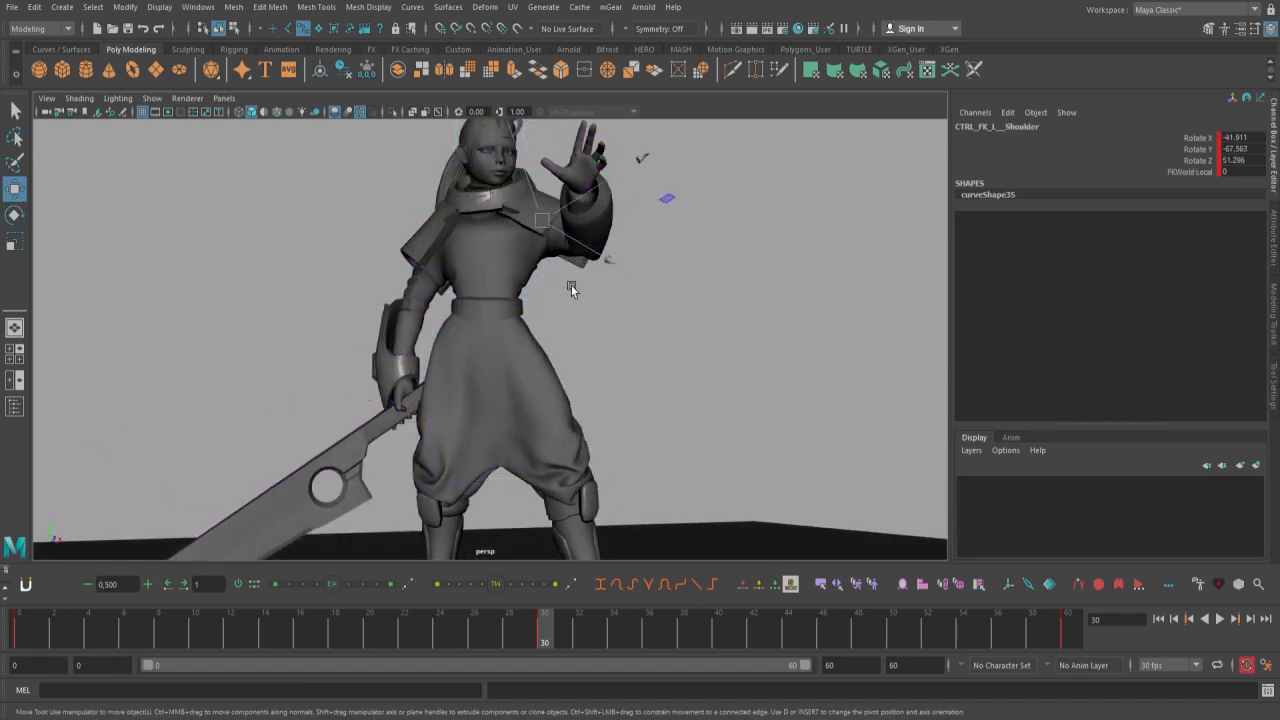
key(e)
alt+drag(571, 284, 594, 240)
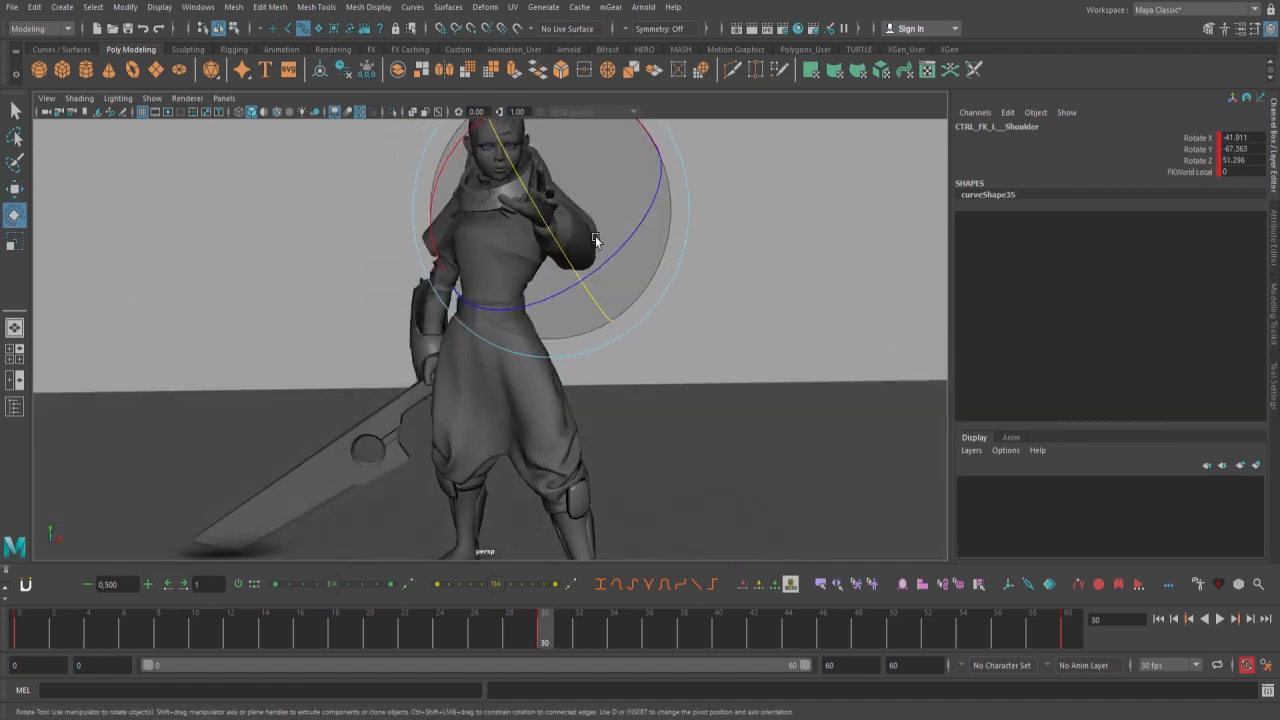
key(alt+v)
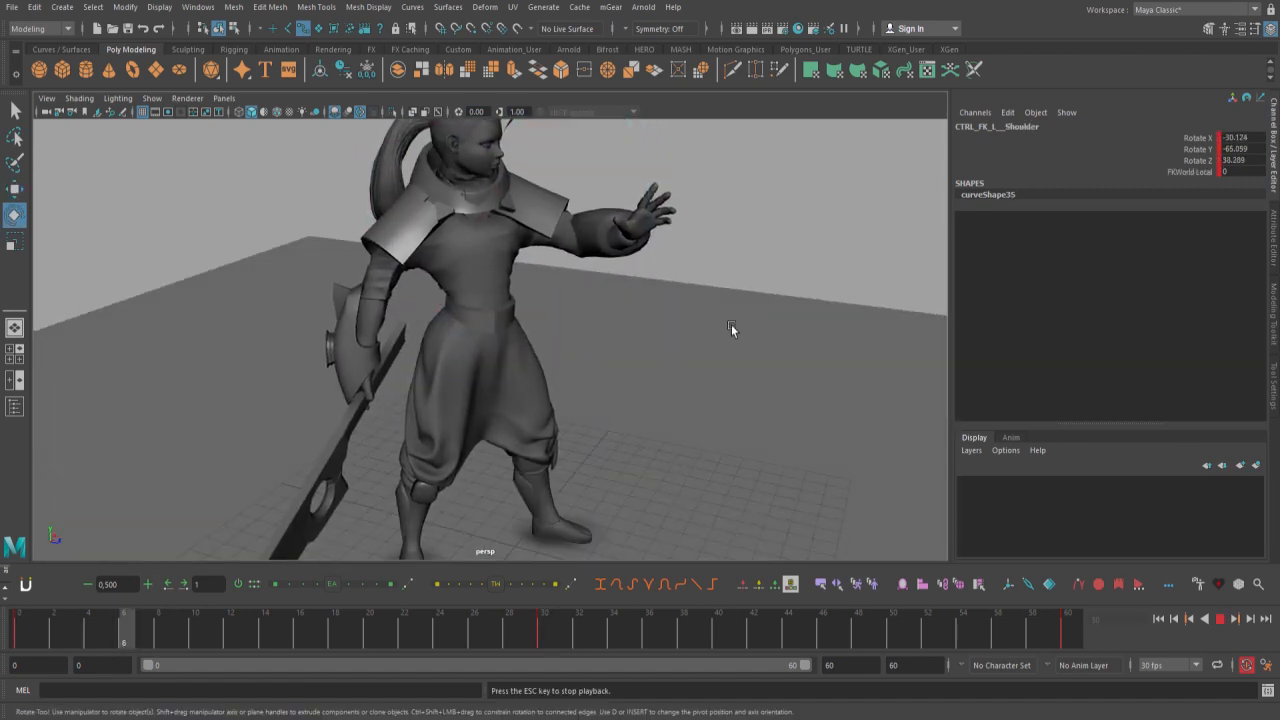
alt+right_drag(790, 312, 564, 312)
alt+drag(564, 312, 484, 358)
key(alt+v)
alt+right_drag(484, 358, 548, 356)
Select the chest control and display its animation curves in the Graph Editor
key(w)
alt+right_drag(374, 363, 450, 354)
alt+drag(450, 354, 551, 335)
click(545, 273)
click(545, 273)
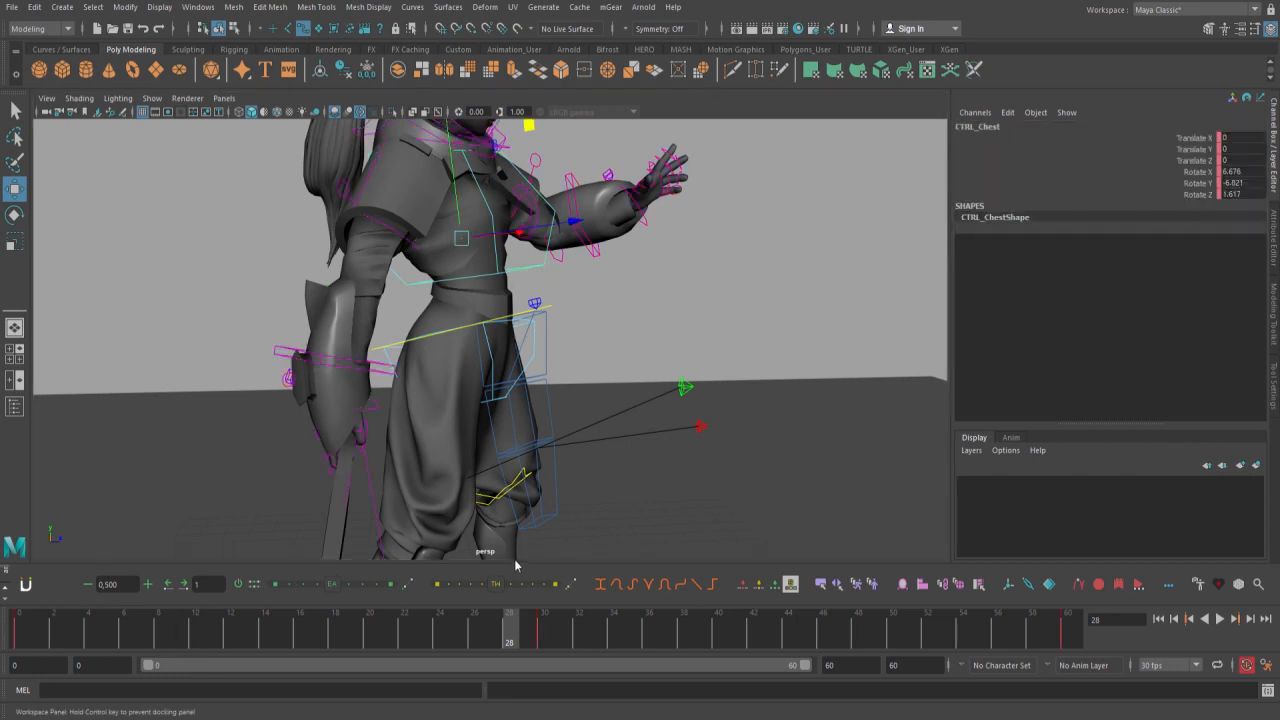
drag(515, 560, 516, 563)
scroll(561, 260, down, 7)
scroll(581, 256, up, 1)
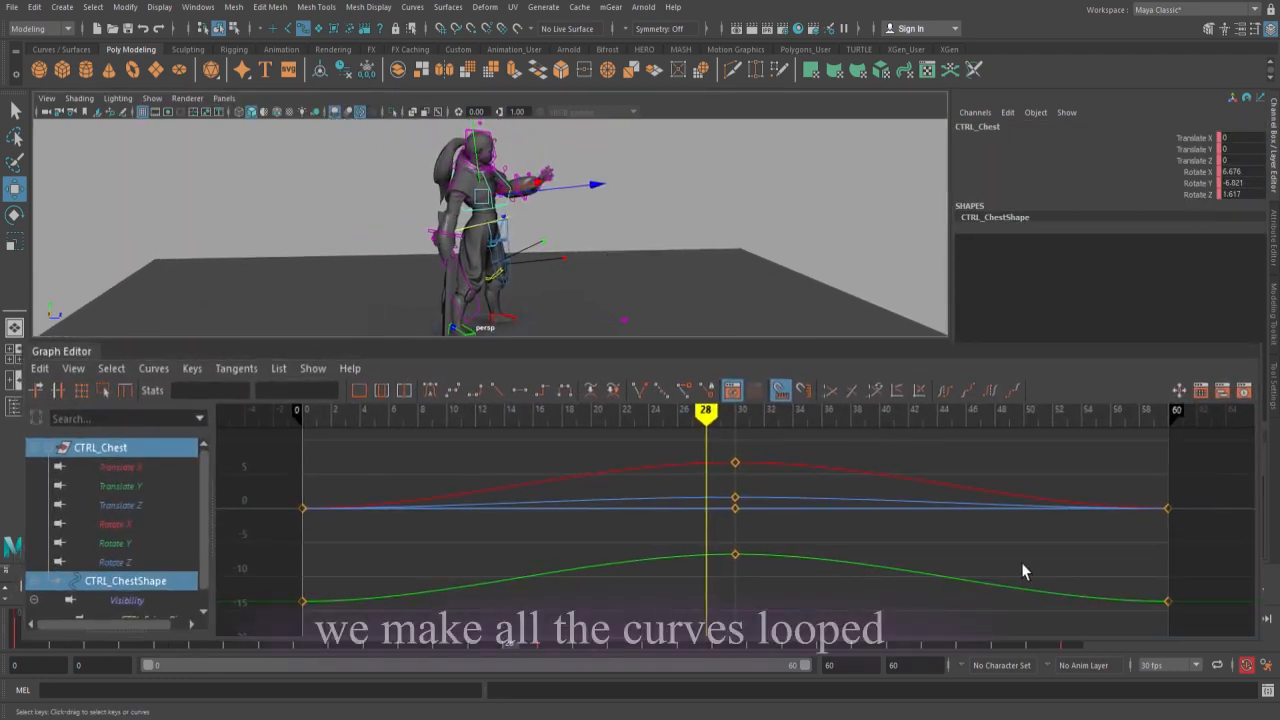
Isolate the chest's Rotate X curve and make it cycle before and after its keys
alt+middle_drag(1022, 563, 804, 561)
click(138, 529)
key(f)
alt+right_drag(840, 542, 768, 526)
alt+middle_drag(768, 526, 610, 534)
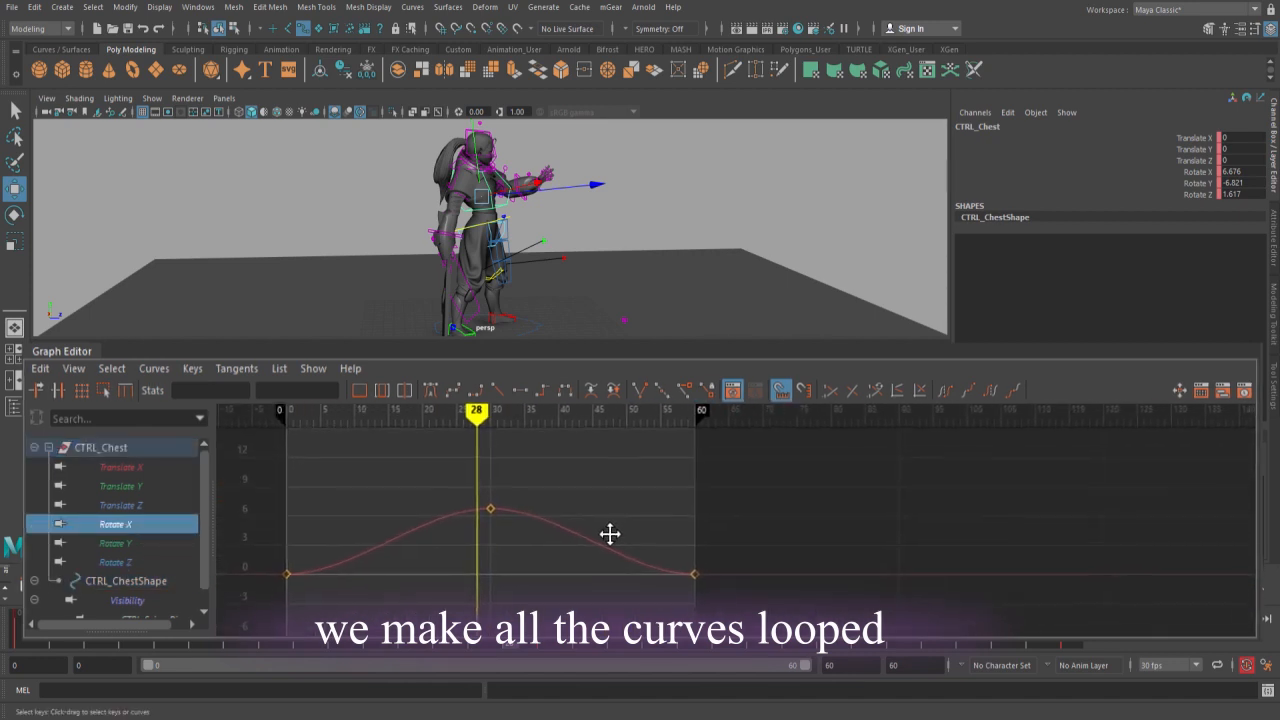
click(992, 391)
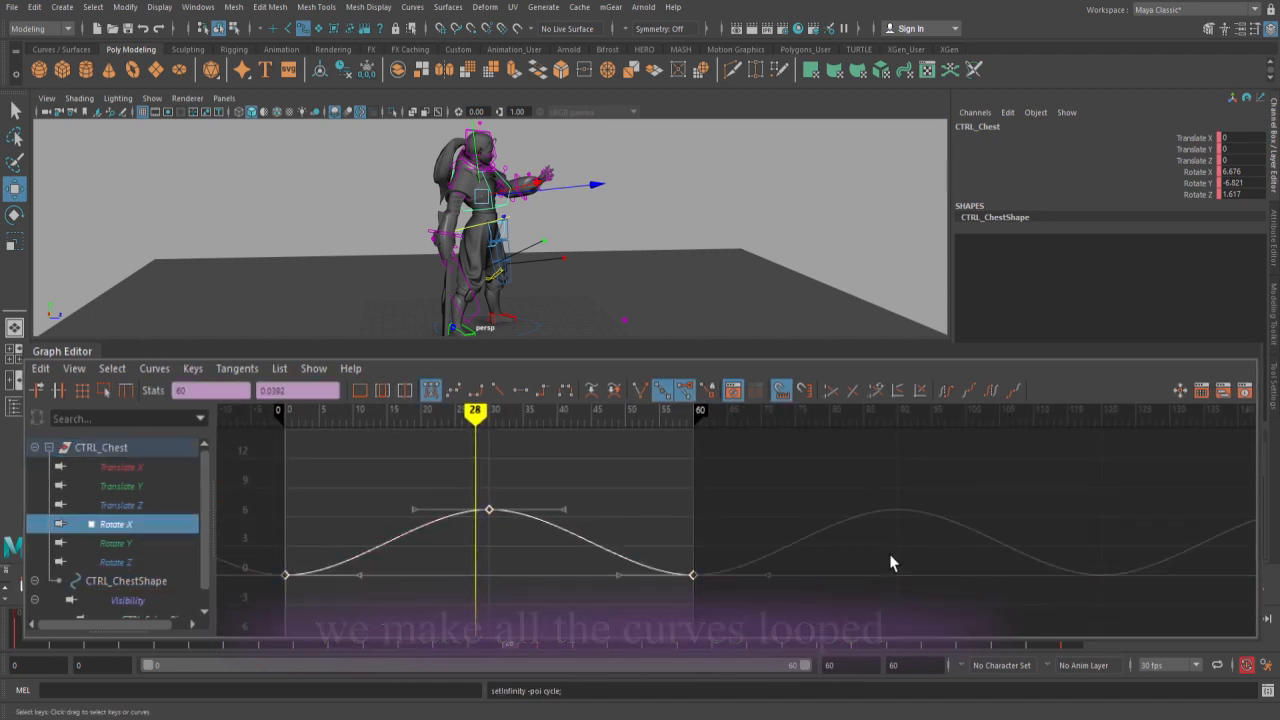
Select all the character's controls and set their animation curves to cycle before and after the keys
alt+drag(608, 240, 560, 280)
scroll(638, 162, down, 3)
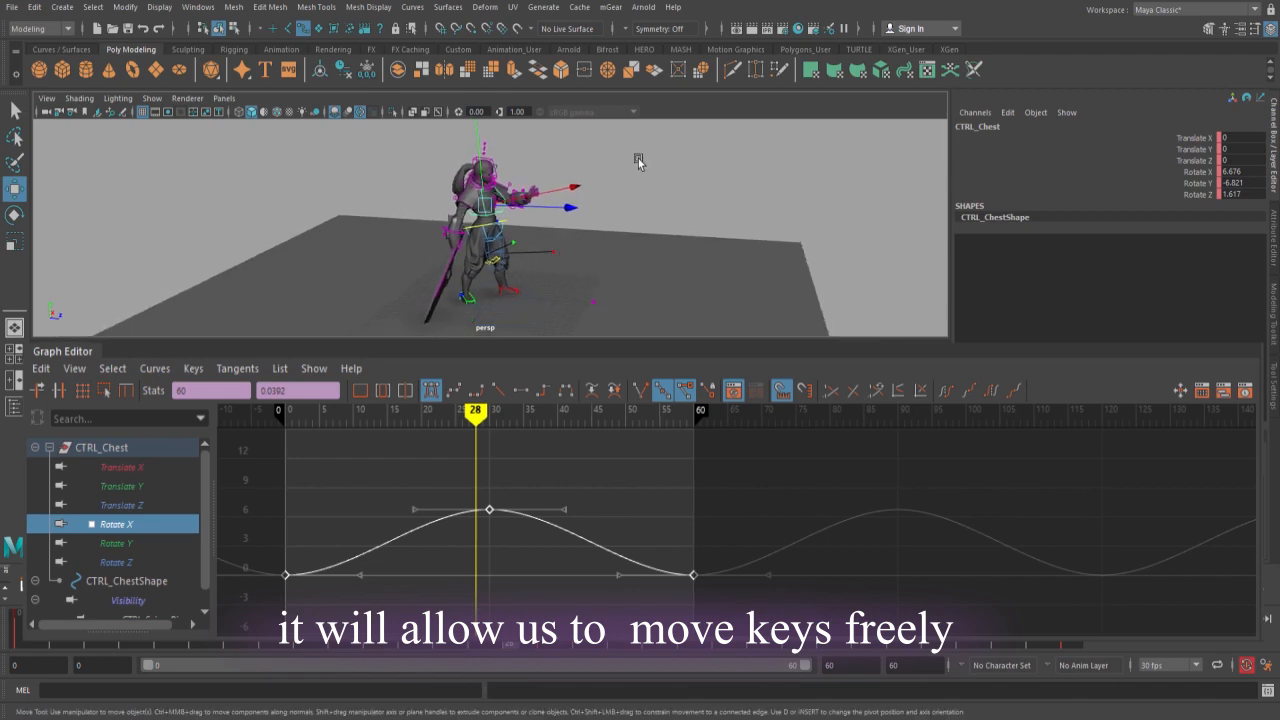
click(645, 152)
drag(658, 131, 367, 336)
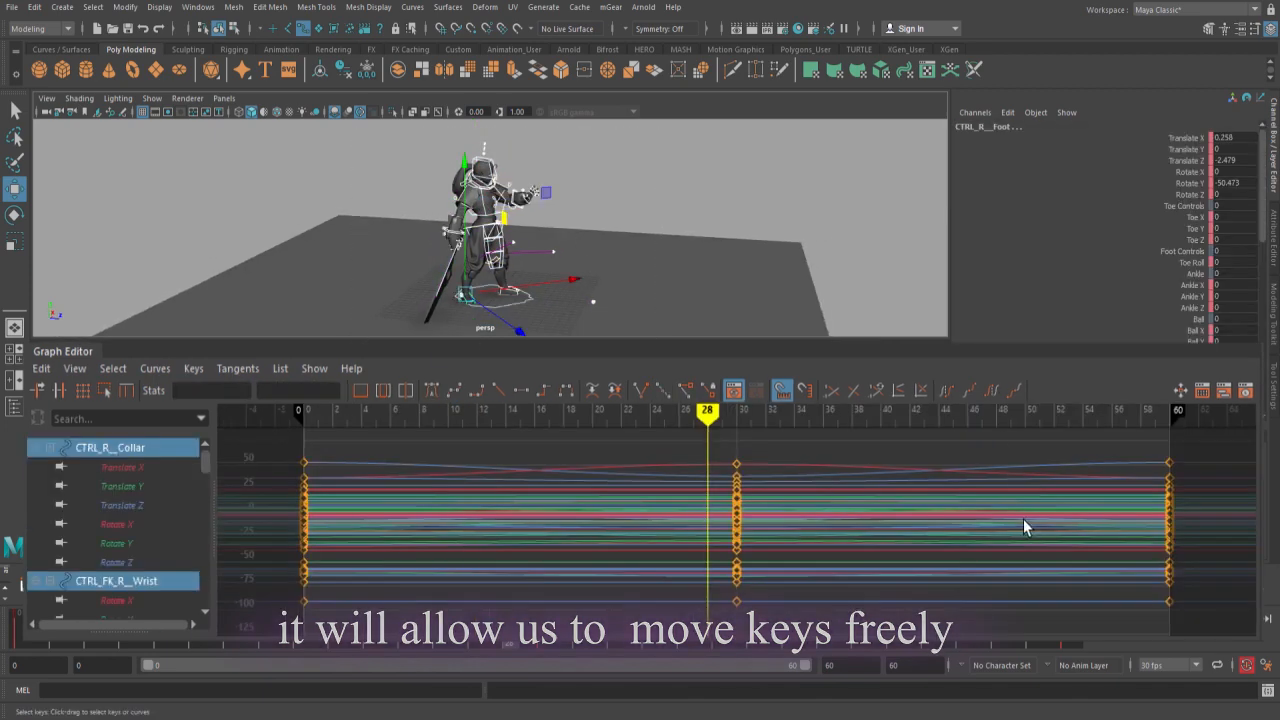
alt+middle_drag(1024, 527, 768, 470)
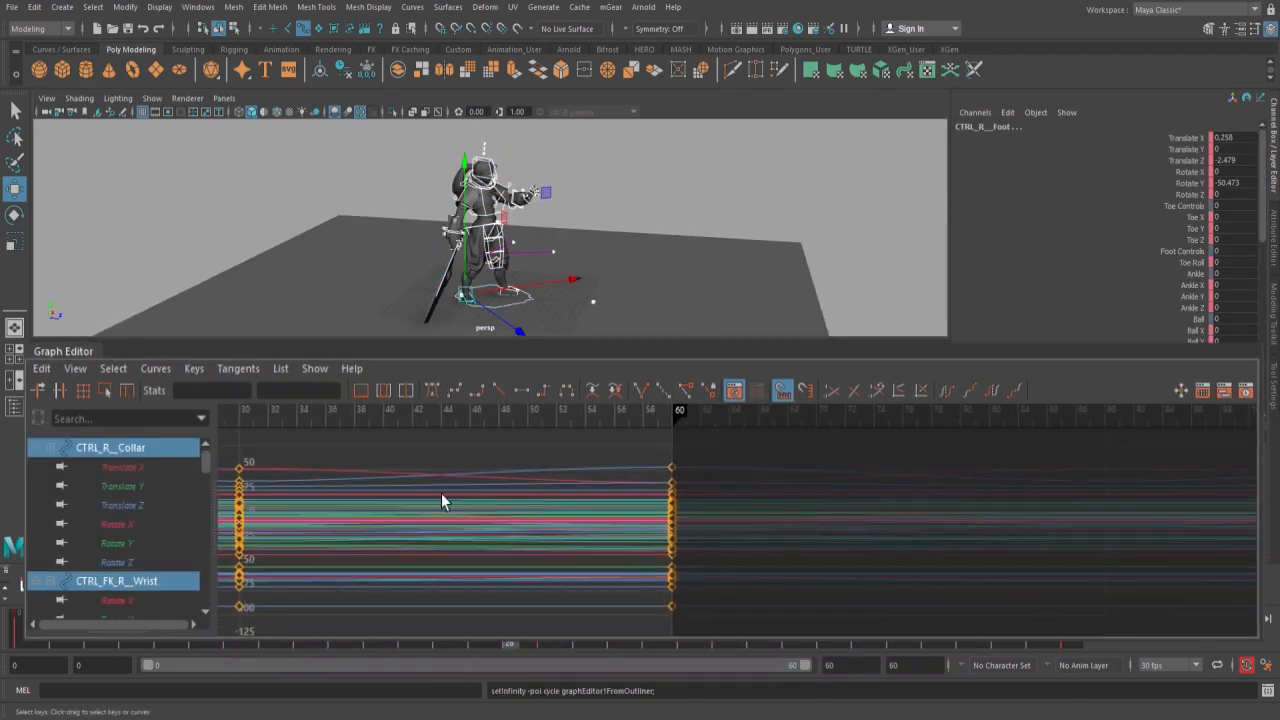
Shift all of the chest control's keys 4 frames later, to frames 4, 34 and 64
click(608, 247)
scroll(650, 265, up, 3)
alt+middle_drag(694, 283, 692, 320)
click(514, 214)
mouse_move(608, 268)
alt+mouse_down()
mouse_move(595, 248)
mouse_move(600, 262)
alt+mouse_up()
drag(20, 645, 470, 615)
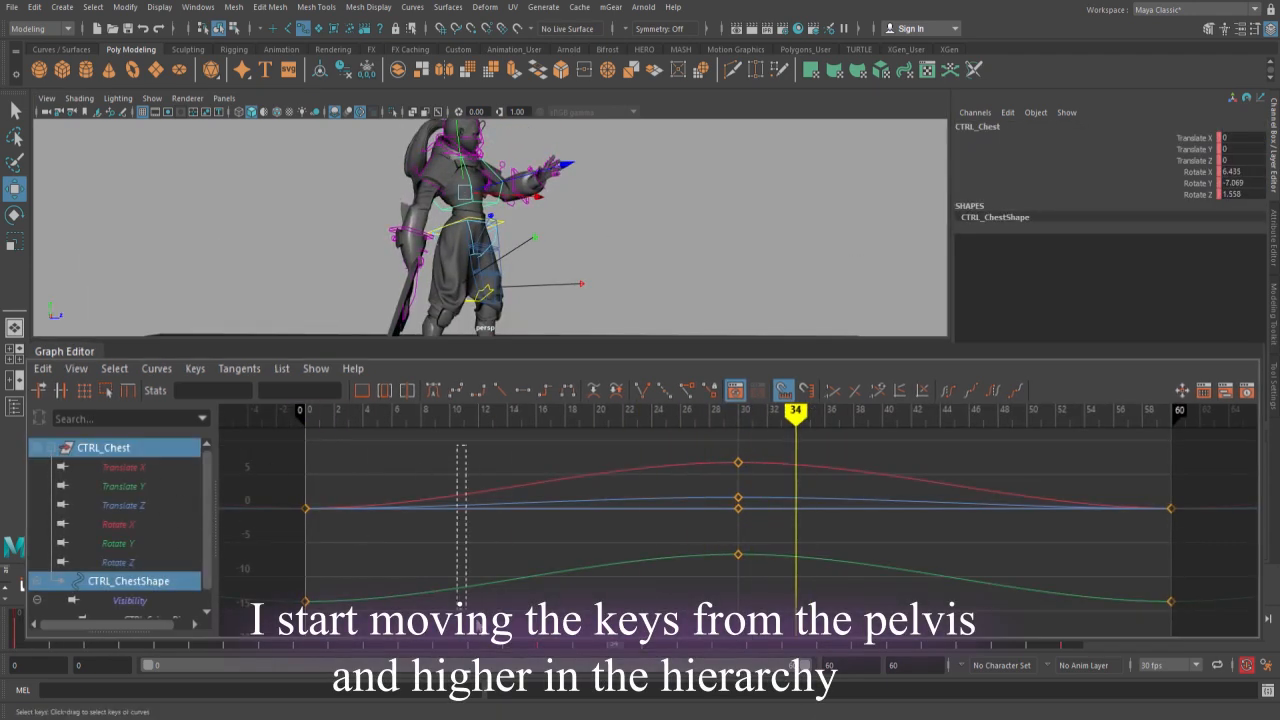
shift+middle_drag(425, 567, 479, 564)
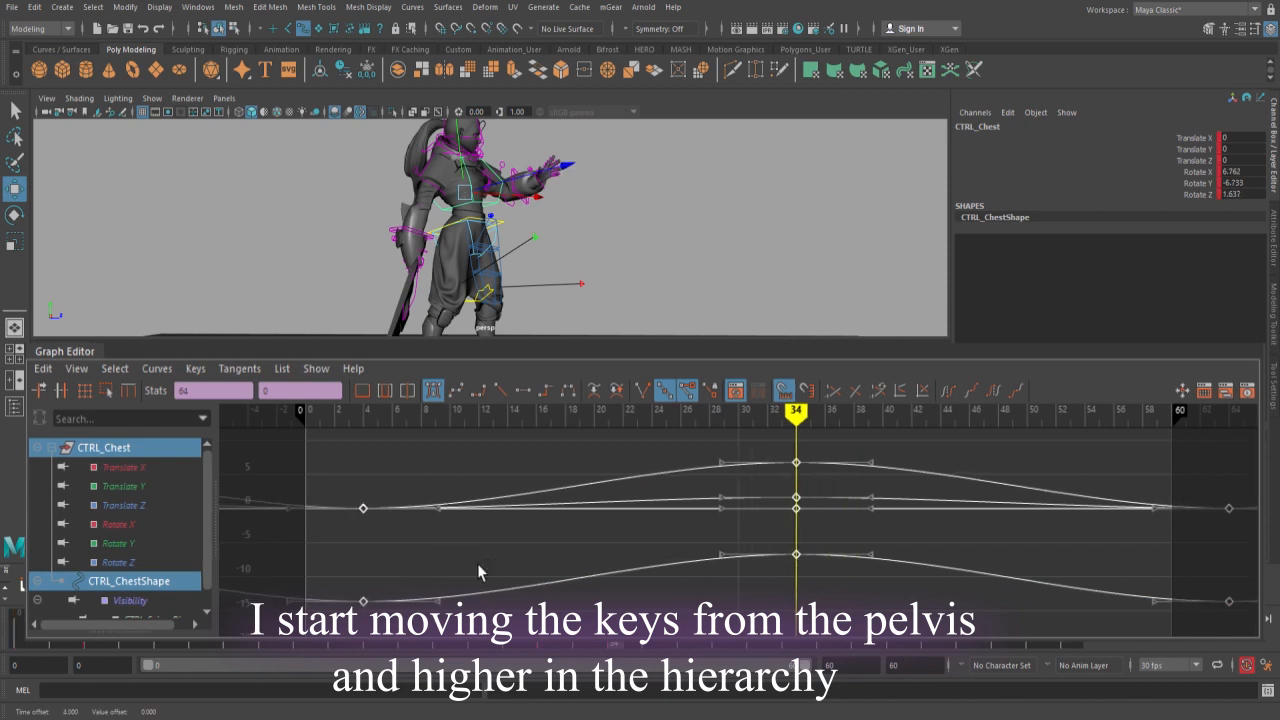
Play the animation from frame 0 to examine the chest's offset motion
click(25, 646)
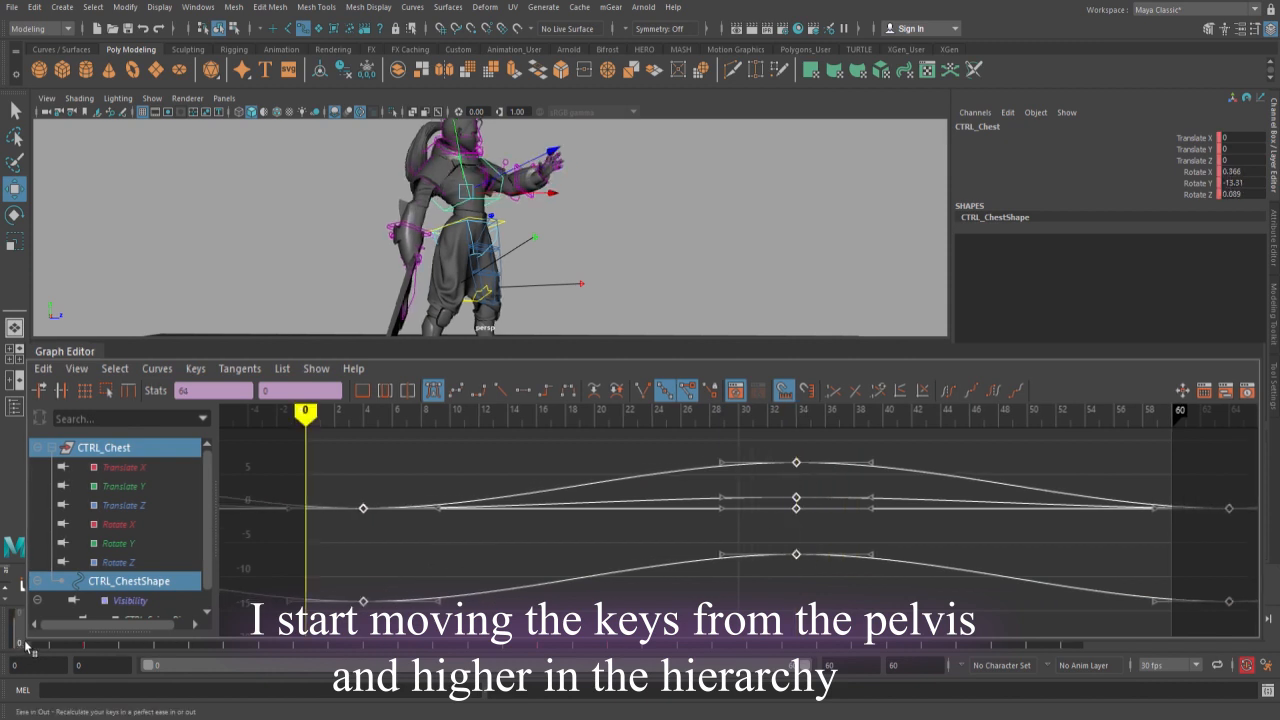
key(alt+v)
mouse_move(625, 222)
alt+mouse_down()
mouse_move(598, 243)
mouse_move(537, 214)
mouse_move(572, 284)
mouse_move(503, 234)
mouse_move(626, 286)
mouse_move(601, 245)
alt+mouse_up()
key(alt+v)
key(comma)
Shift all keys of the left and right collar controls 4 frames later, to frames 4, 34 and 64
scroll(503, 234, up, 5)
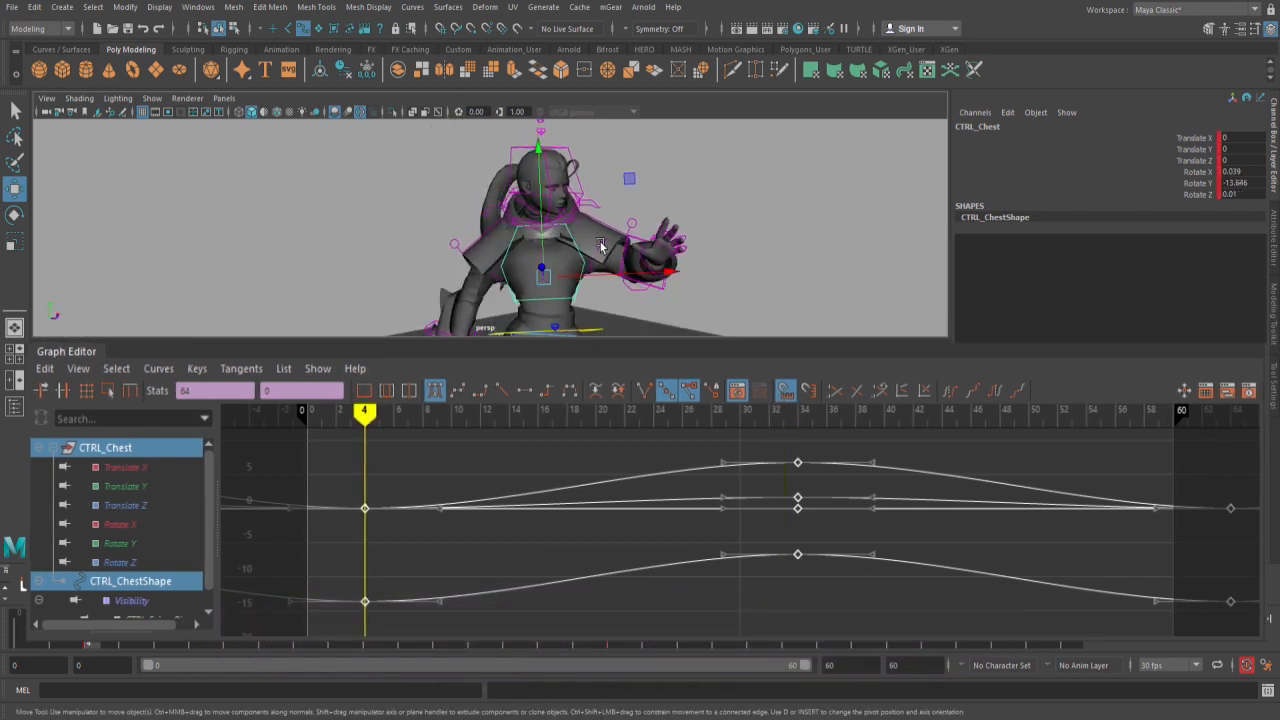
scroll(601, 245, up, 2)
click(620, 199)
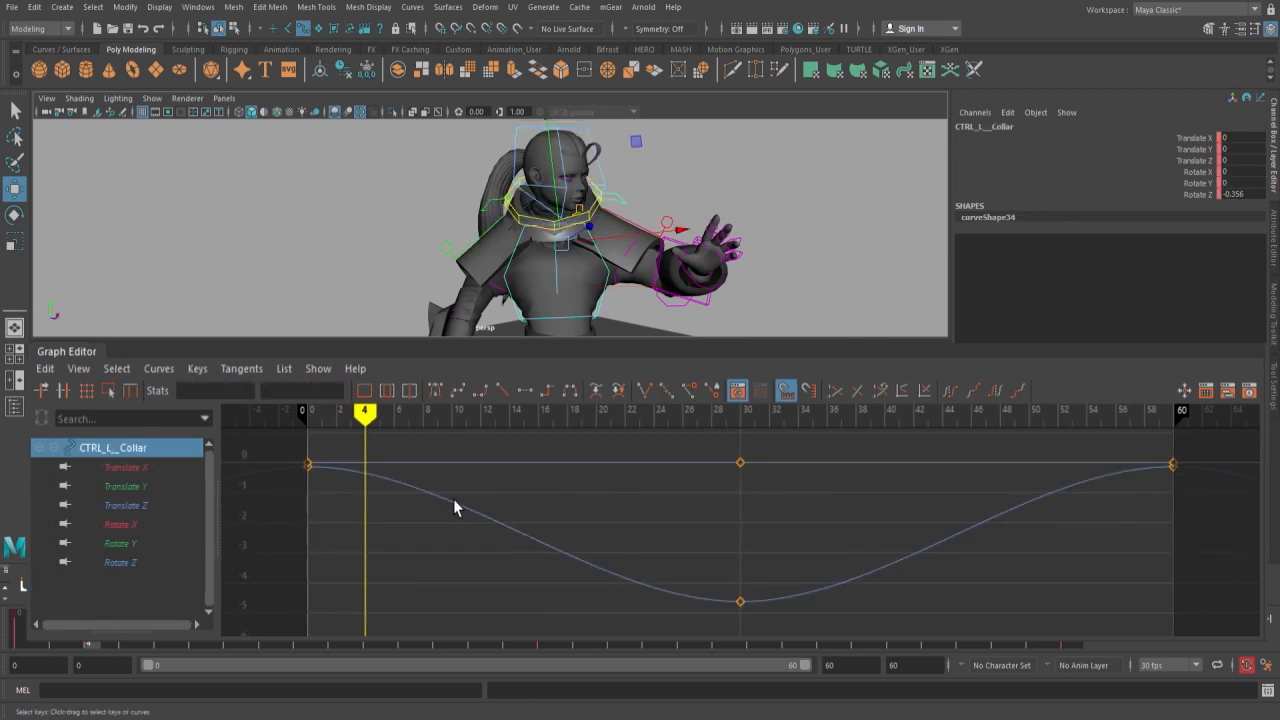
click(453, 500)
middle_drag(440, 546, 498, 546)
click(497, 227)
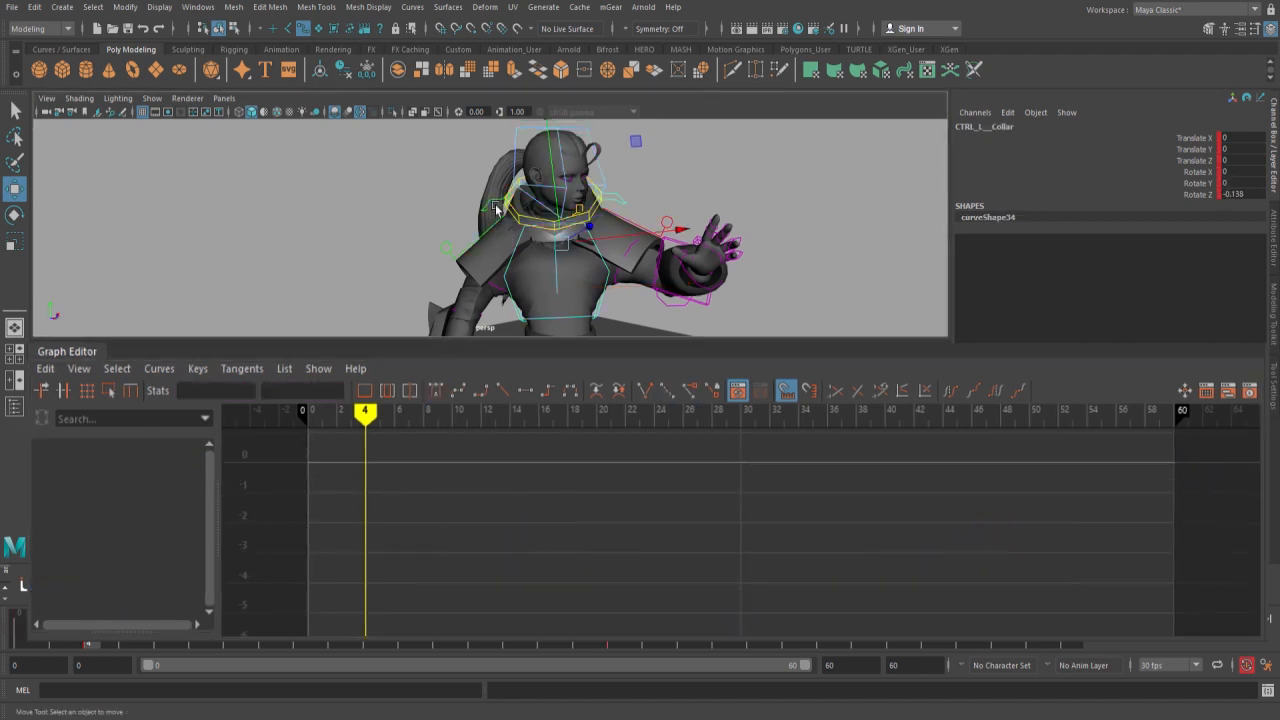
shift+middle_drag(467, 559, 510, 558)
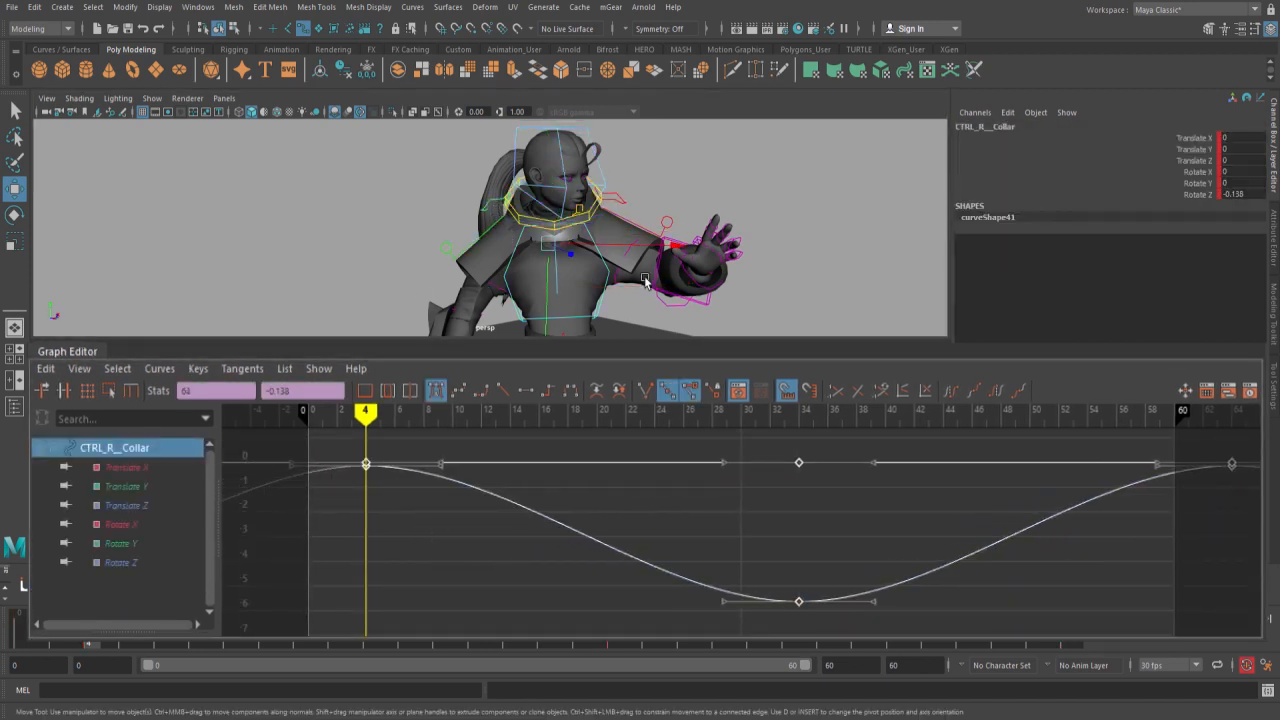
Shift all keys of the left and right shoulder armor controls 4 frames later, to frames 4, 34 and 64
click(670, 227)
drag(458, 439, 441, 587)
shift+middle_drag(456, 572, 515, 566)
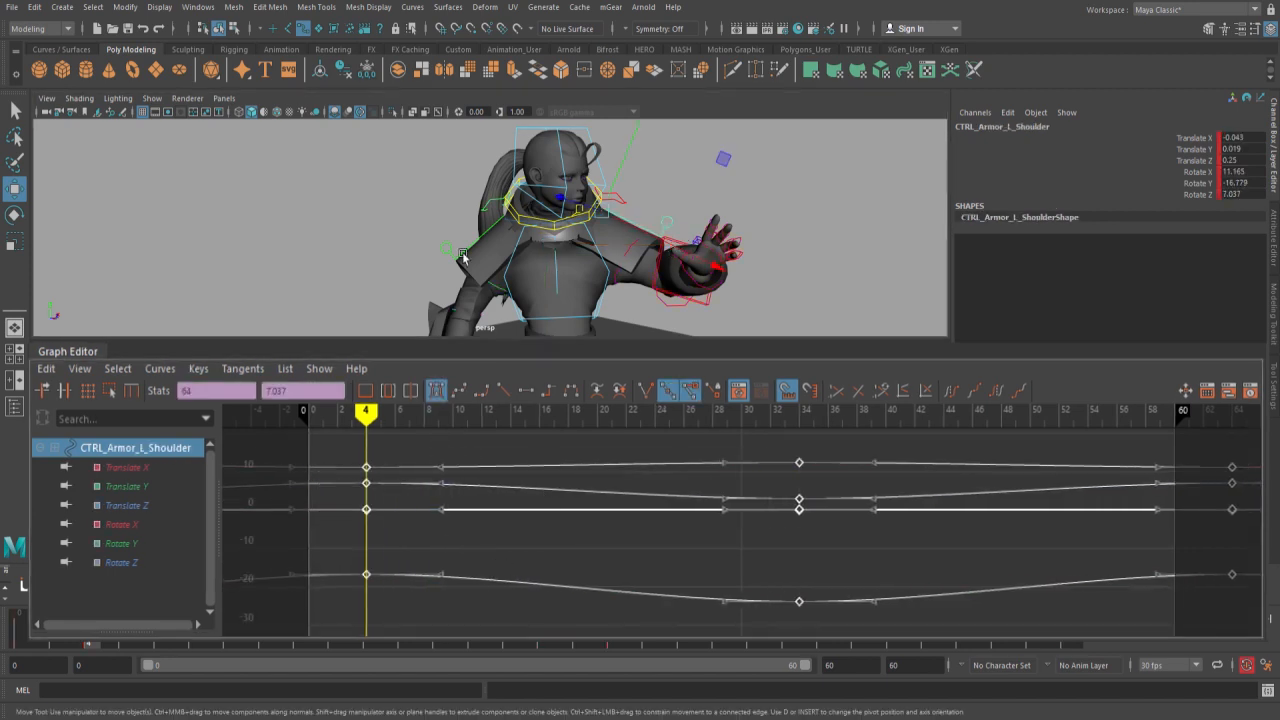
click(447, 249)
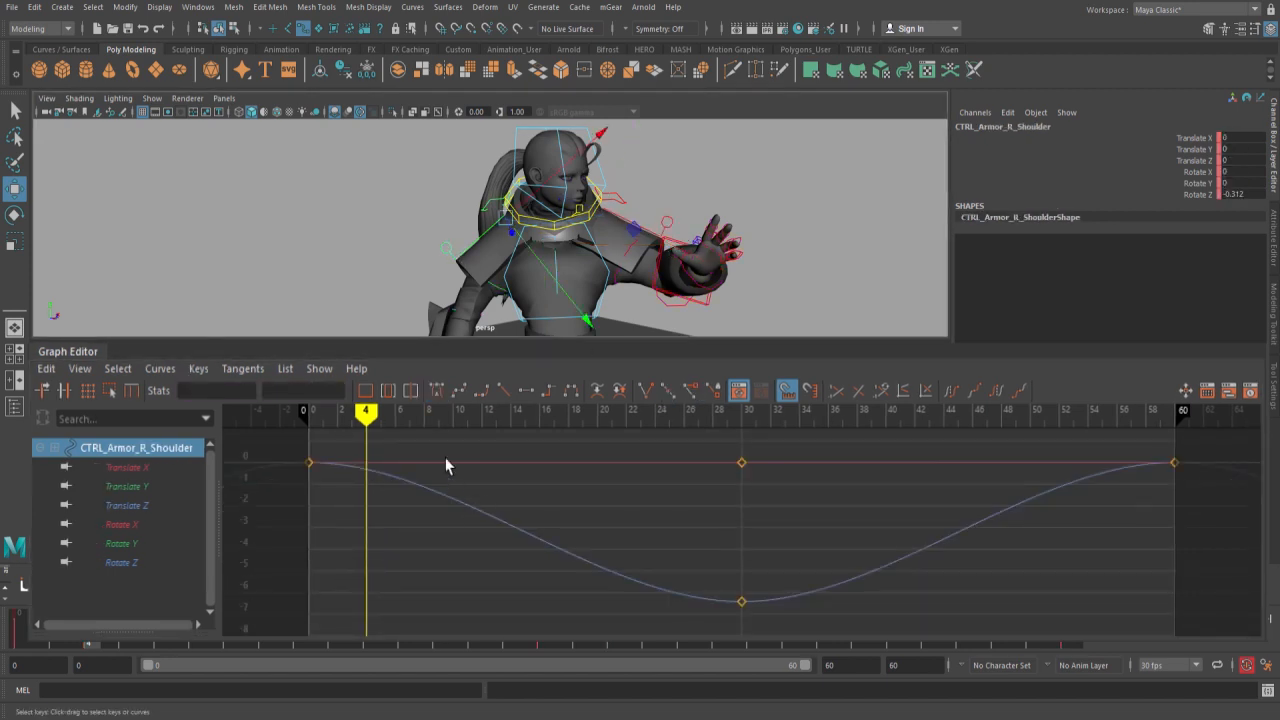
click(440, 424)
drag(456, 453, 412, 545)
shift+middle_drag(411, 543, 440, 548)
Play the animation from different angles to examine the offset upper-body motion
click(367, 422)
key(alt+v)
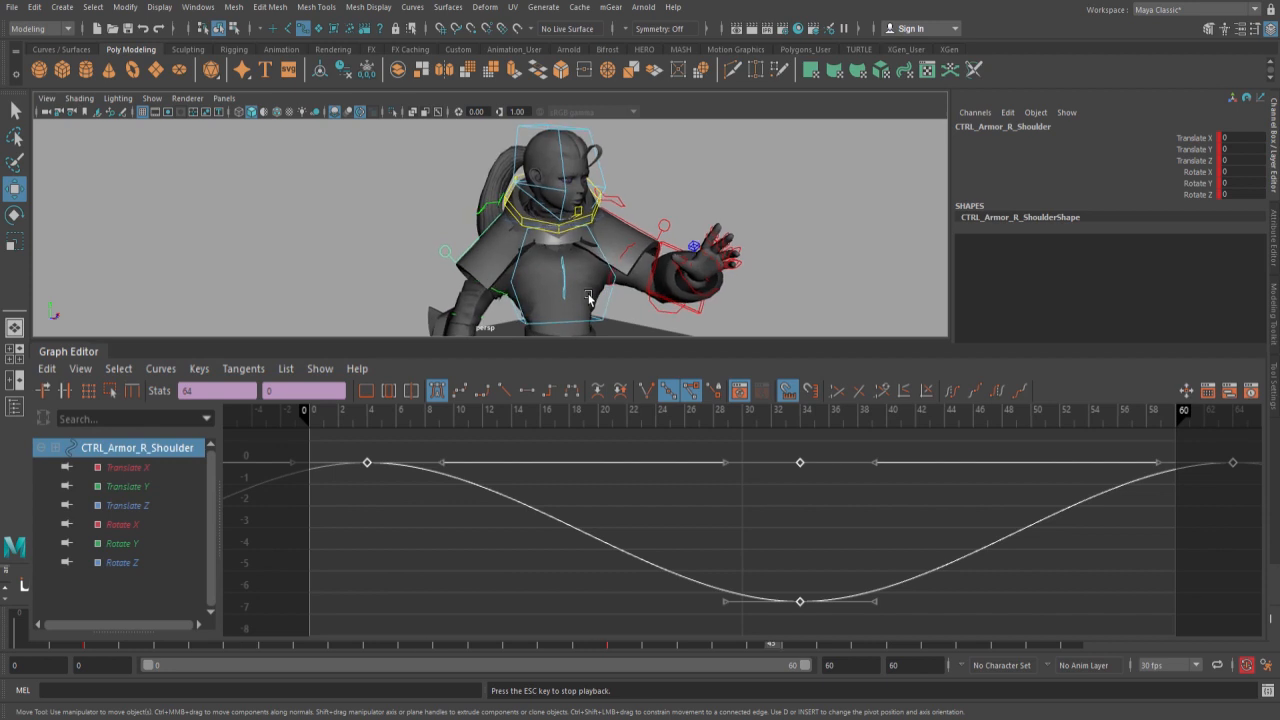
scroll(590, 301, down, 2)
alt+drag(592, 302, 602, 292)
scroll(602, 292, up, 2)
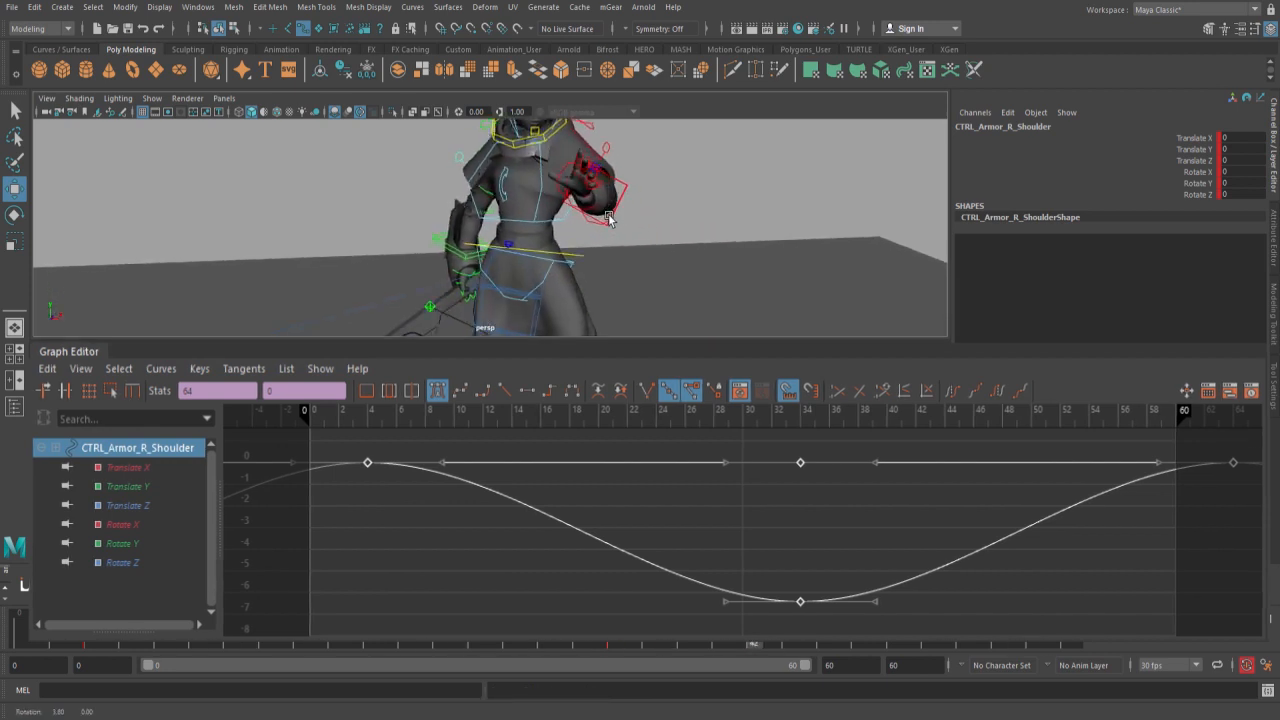
key(alt+v)
Retime the chest's Rotate Y keys during playback, settling them at frames 8, 38 and 68
click(543, 263)
key(e)
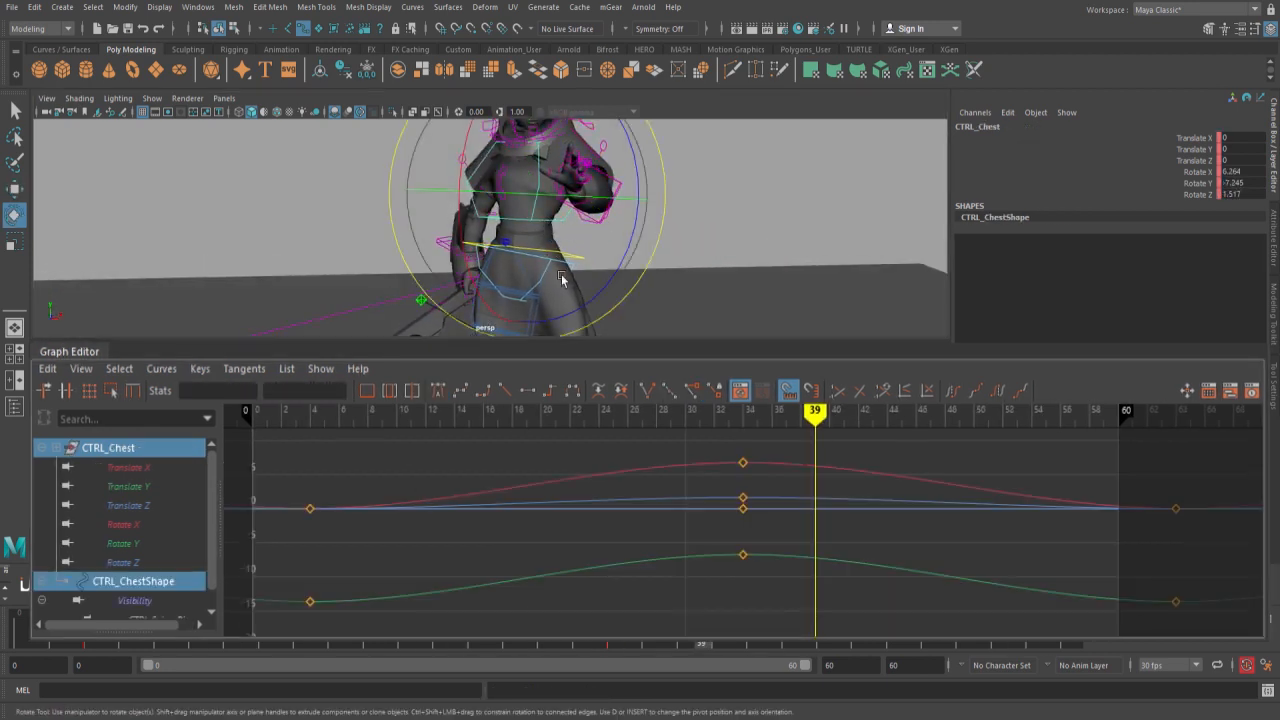
alt+drag(563, 280, 540, 268)
click(160, 548)
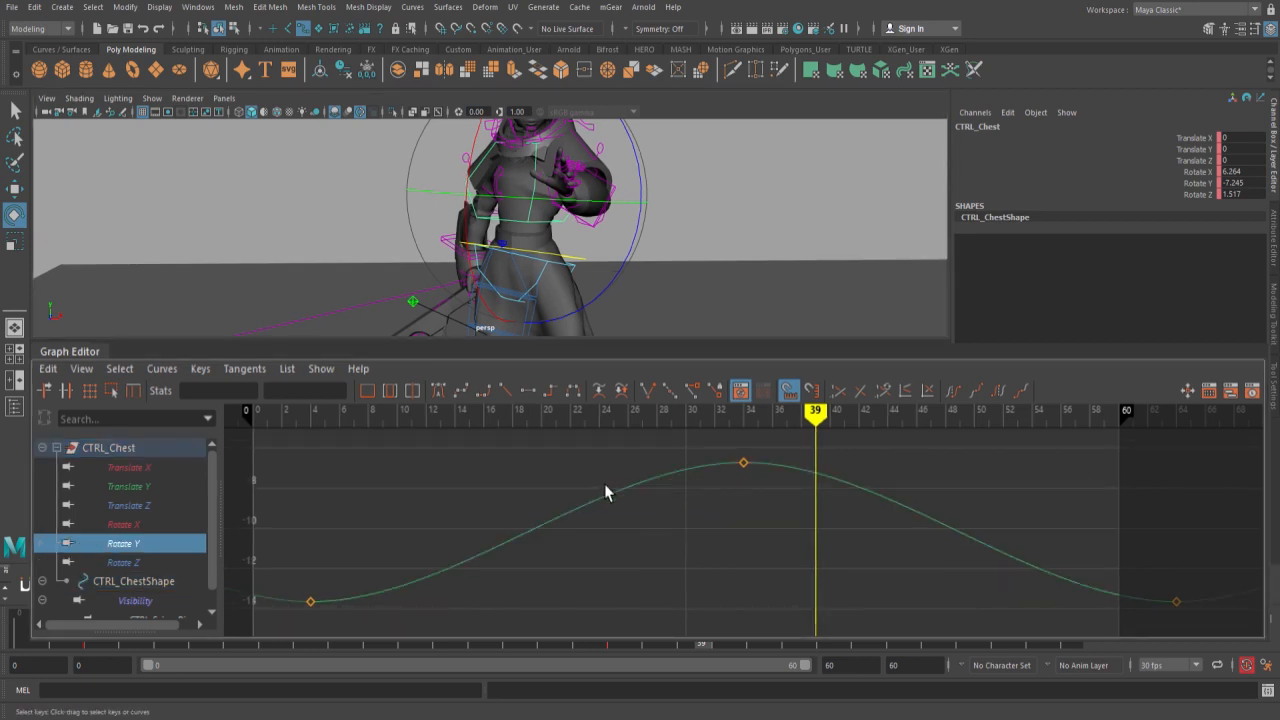
click(604, 484)
middle_drag(697, 577, 673, 567)
key(alt+v)
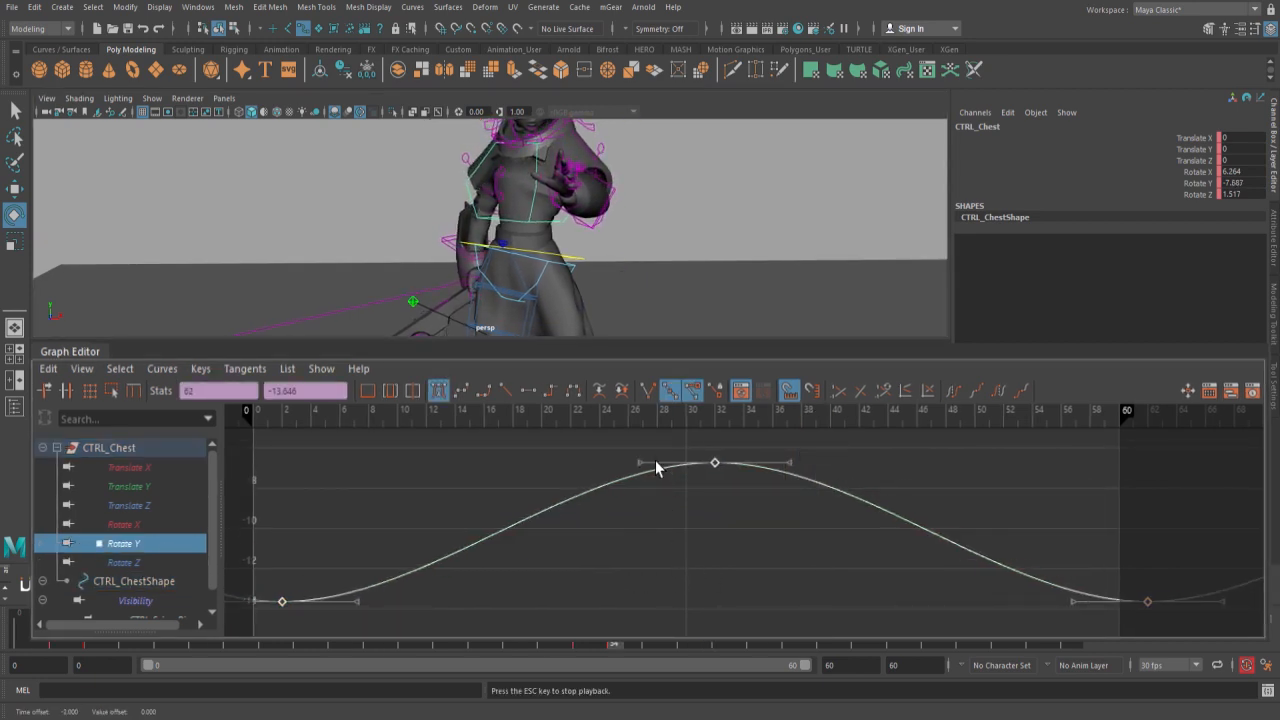
middle_drag(549, 577, 601, 588)
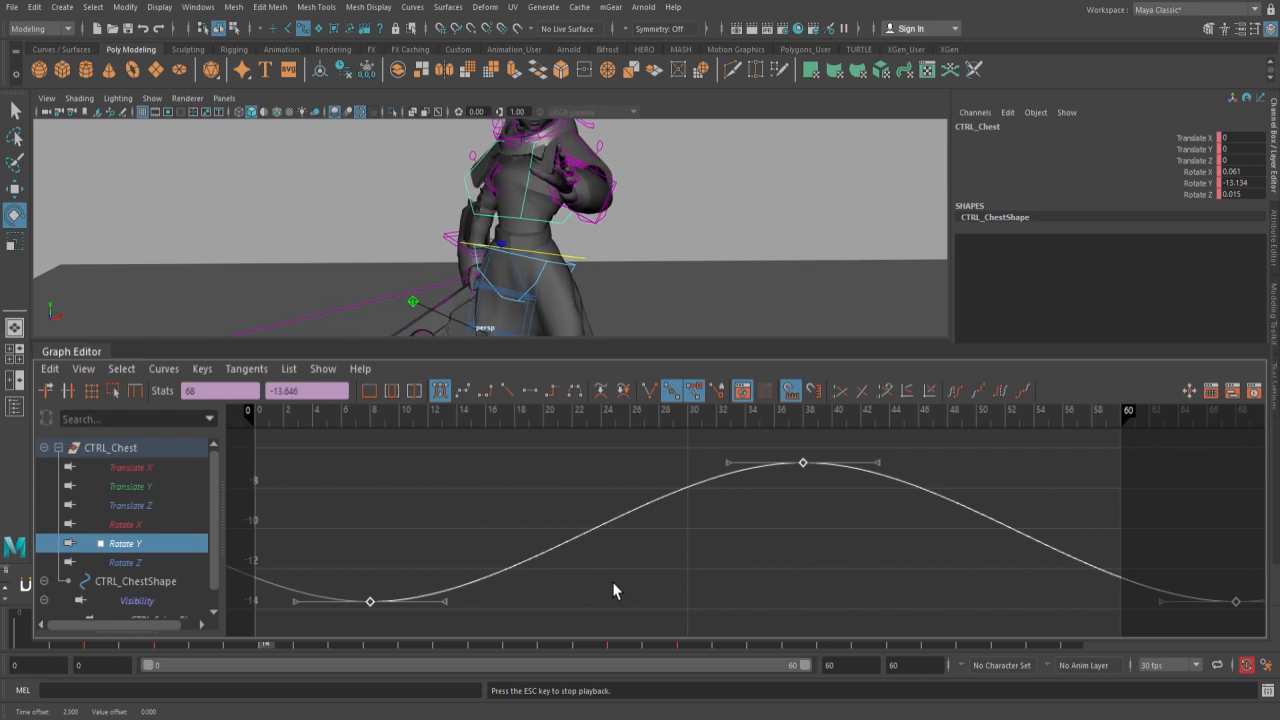
alt+right_drag(743, 264, 570, 260)
alt+middle_drag(570, 260, 550, 237)
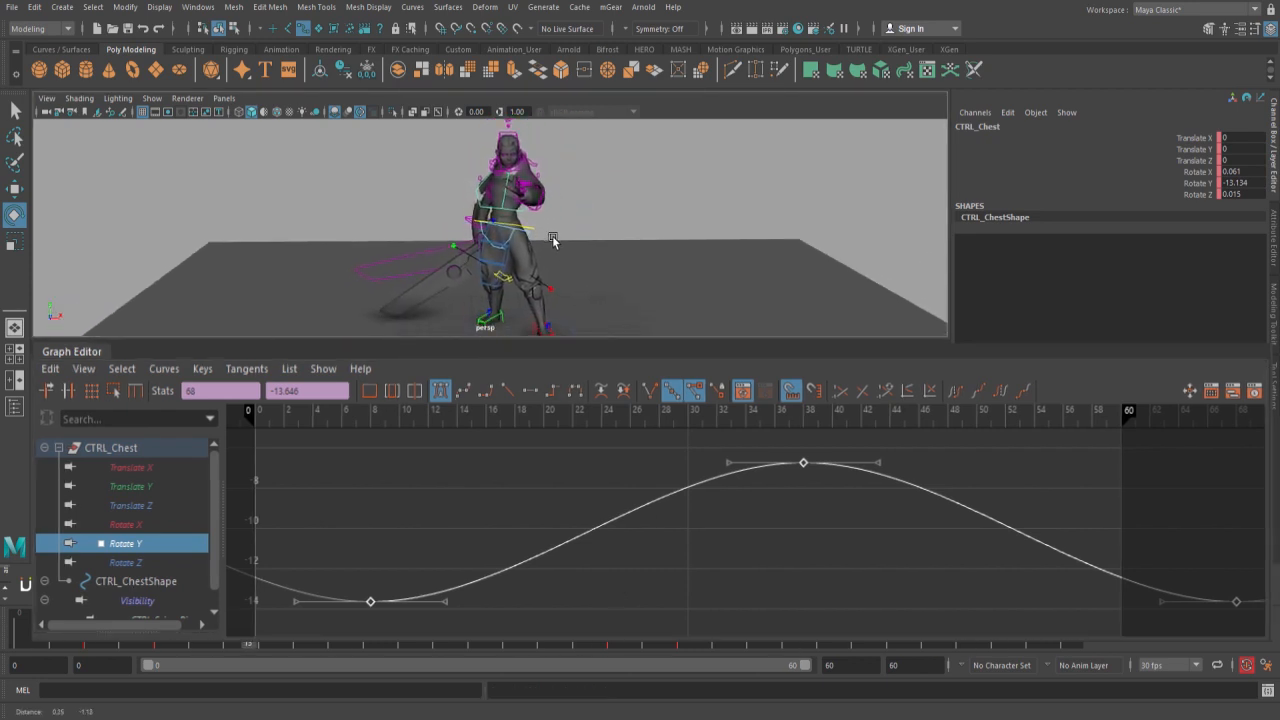
Shift the chest's Rotate Z keys 4 frames later, to frames 8, 38 and 68, and check the playback
alt+drag(561, 249, 561, 236)
alt+right_drag(524, 248, 600, 262)
click(126, 524)
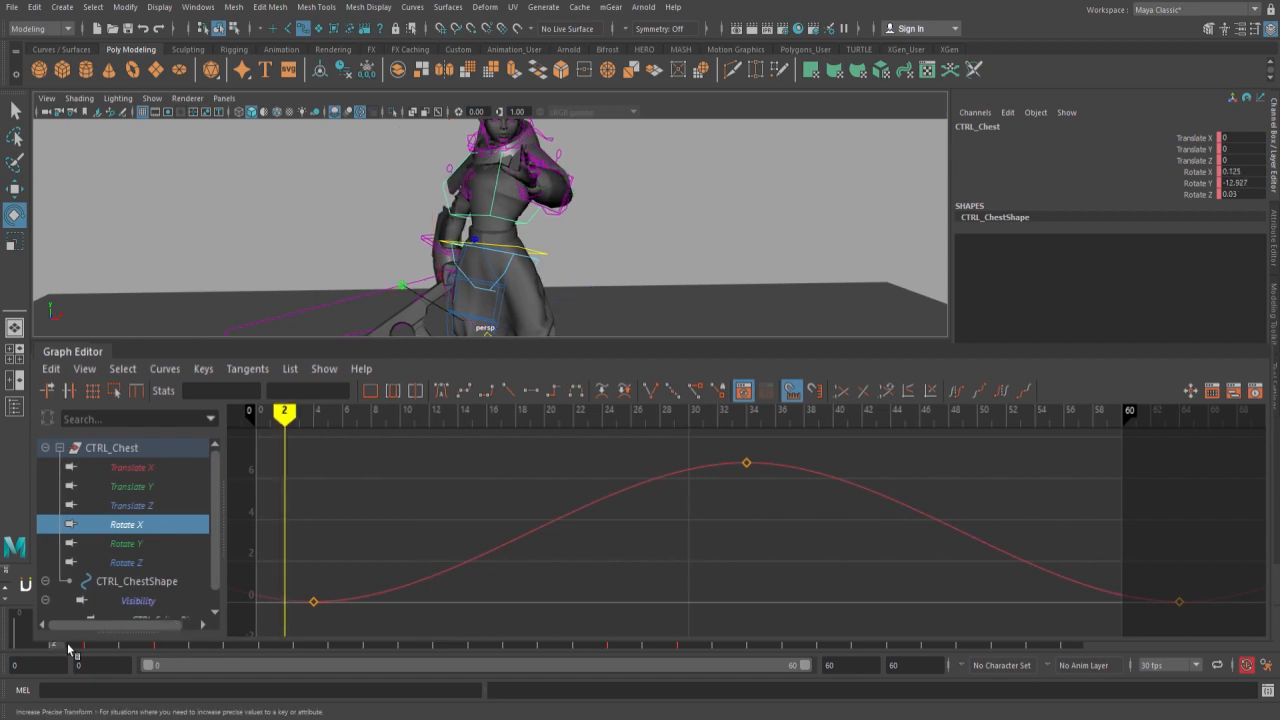
alt+drag(570, 250, 642, 285)
click(172, 564)
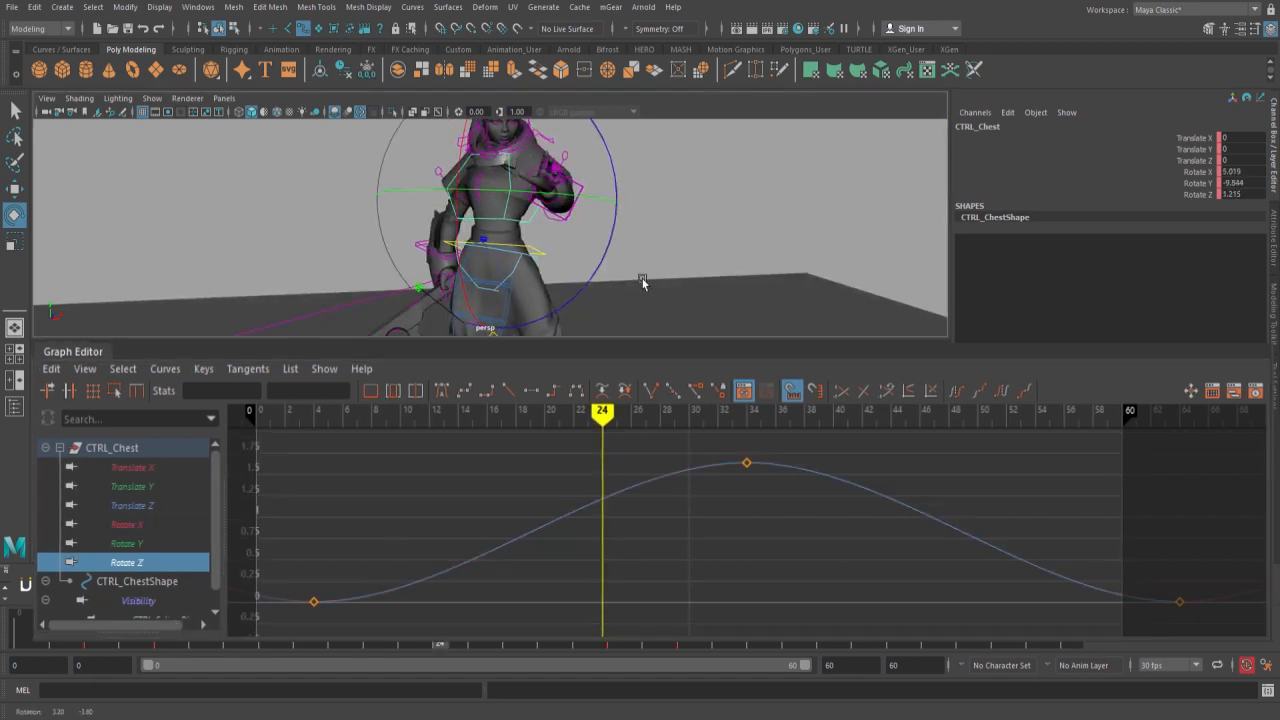
click(29, 643)
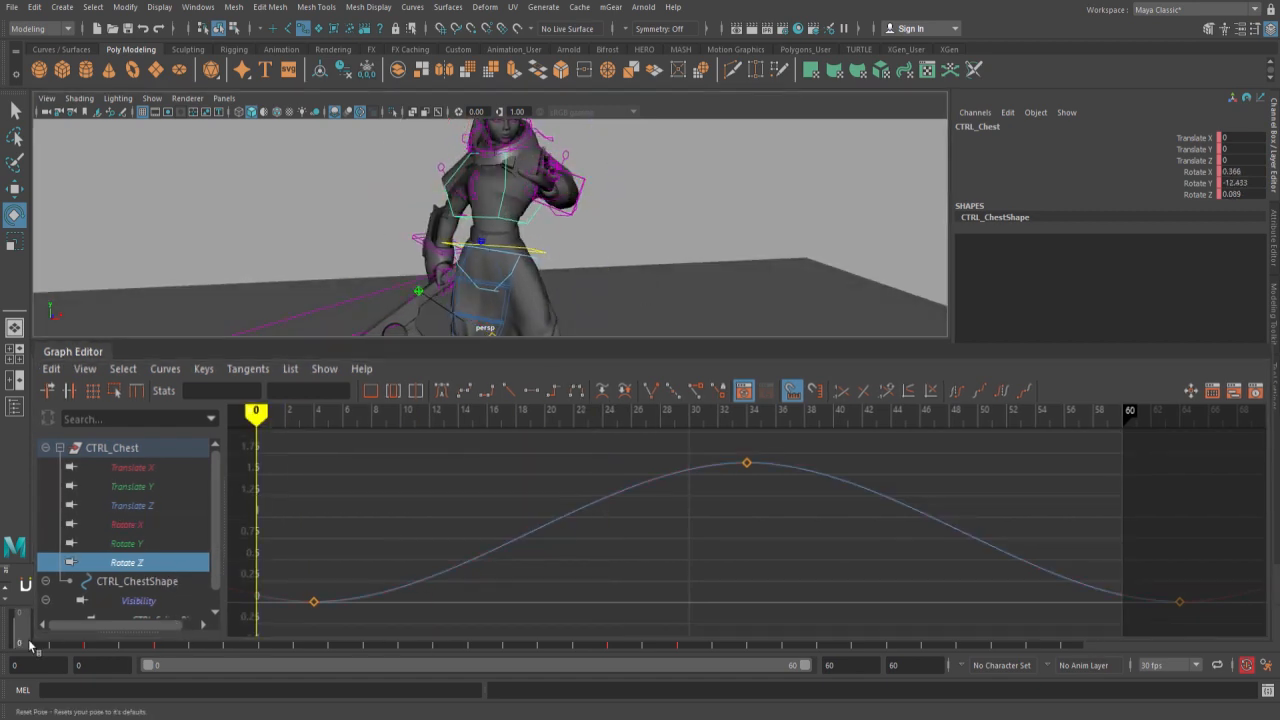
drag(440, 552, 448, 618)
shift+middle_drag(448, 618, 510, 617)
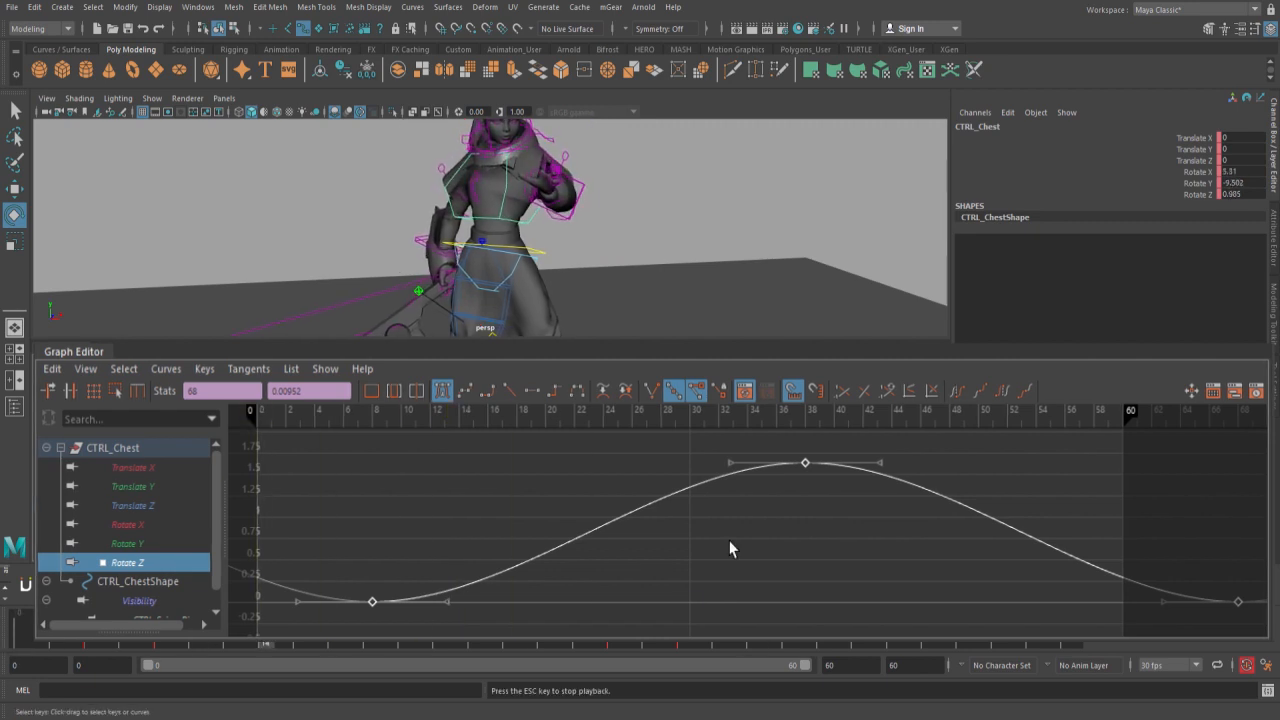
mouse_move(553, 290)
alt+mouse_down()
mouse_move(581, 291)
mouse_move(547, 273)
alt+mouse_up()
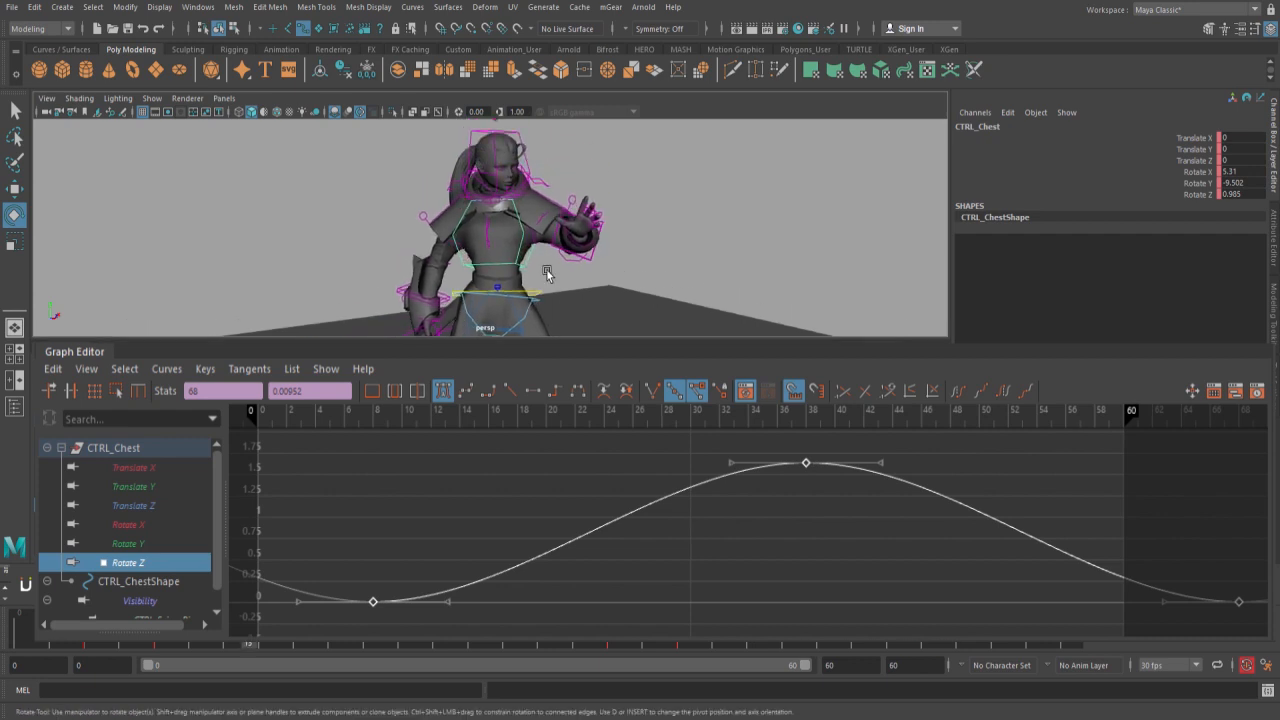
Shift all keys of the head control 12 frames later, to frames 12, 42 and 72, and start playback
key(w)
click(514, 158)
key(e)
alt+middle_drag(578, 232, 529, 280)
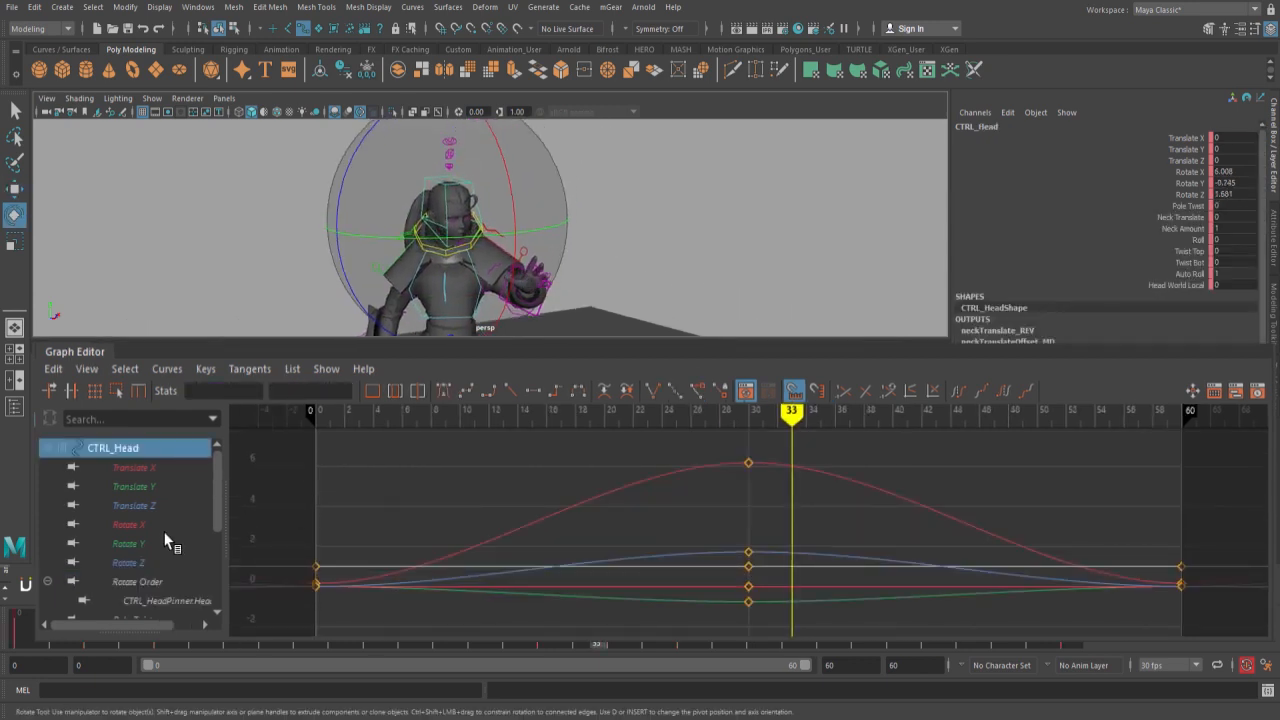
click(451, 627)
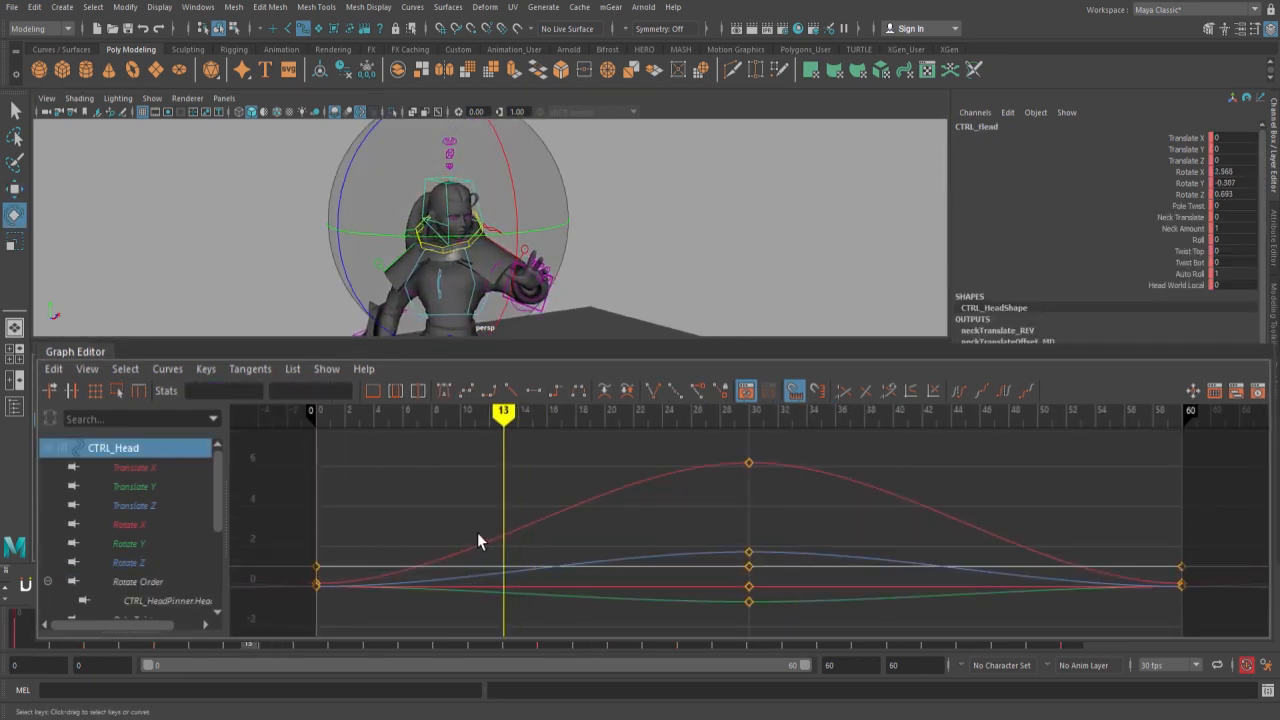
drag(477, 533, 445, 530)
mouse_move(432, 536)
shift+middle_down()
mouse_move(606, 532)
mouse_move(574, 531)
shift+middle_up()
key(alt+v)
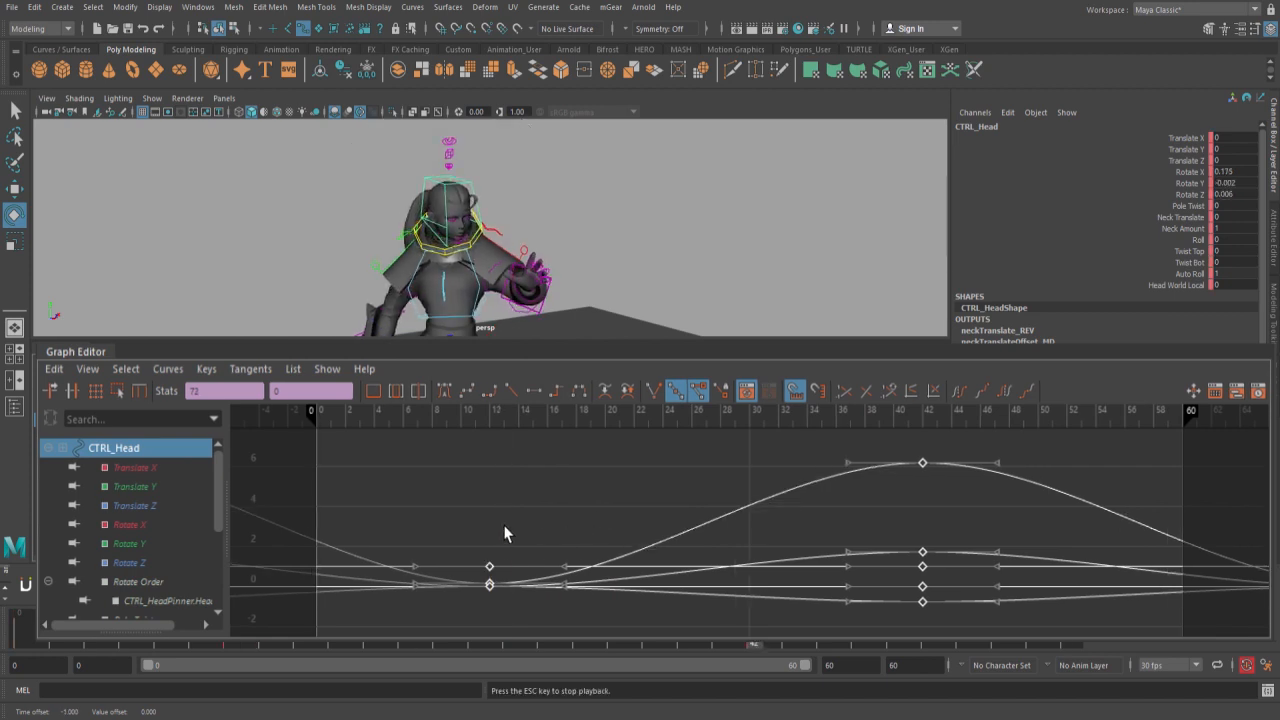
Move the head control's keys another 2 frames later, to frames 14, 44 and 74, and replay the animation
key(alt+v)
mouse_move(524, 497)
shift+middle_down()
mouse_move(359, 497)
mouse_move(494, 520)
mouse_move(651, 517)
mouse_move(592, 519)
shift+middle_up()
key(alt+v)
key(alt+v)
key(alt+v)
key(alt+v)
key(alt+v)
key(alt+v)
key(alt+v)
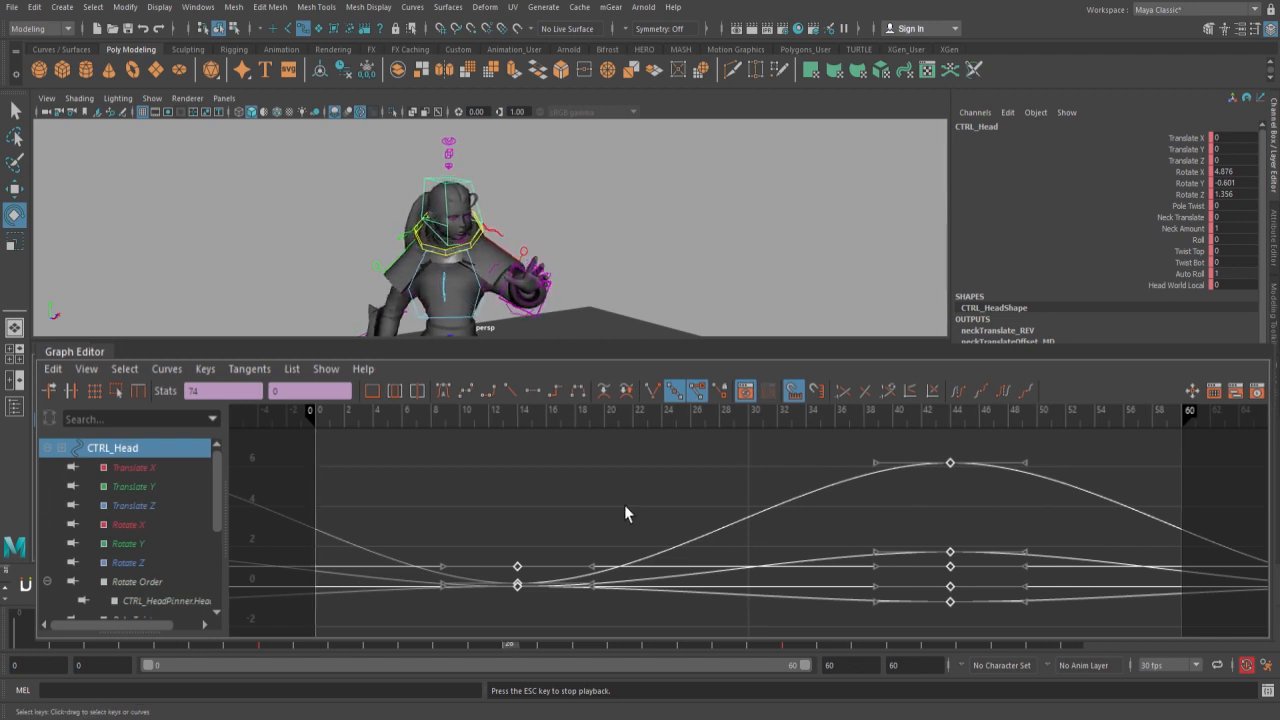
Play the animation from different angles and distances to examine the delayed head motion and the raised left arm
alt+middle_drag(641, 279, 638, 232)
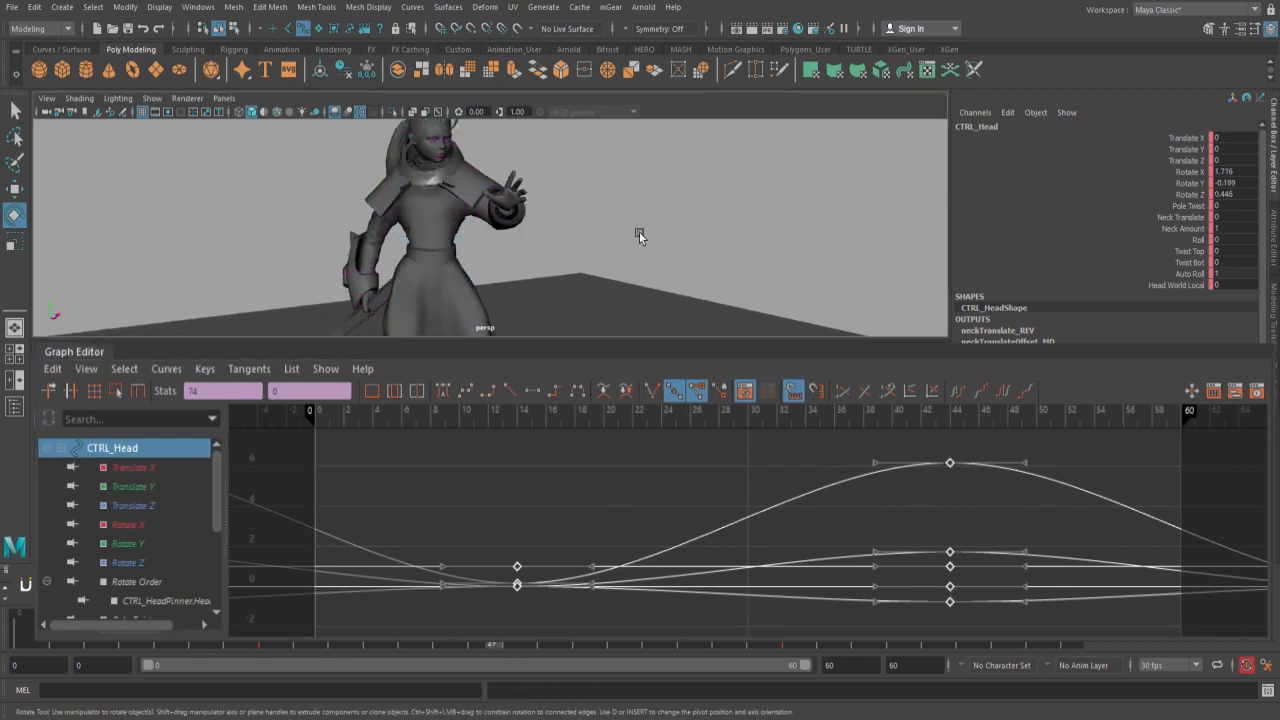
alt+right_drag(640, 236, 562, 211)
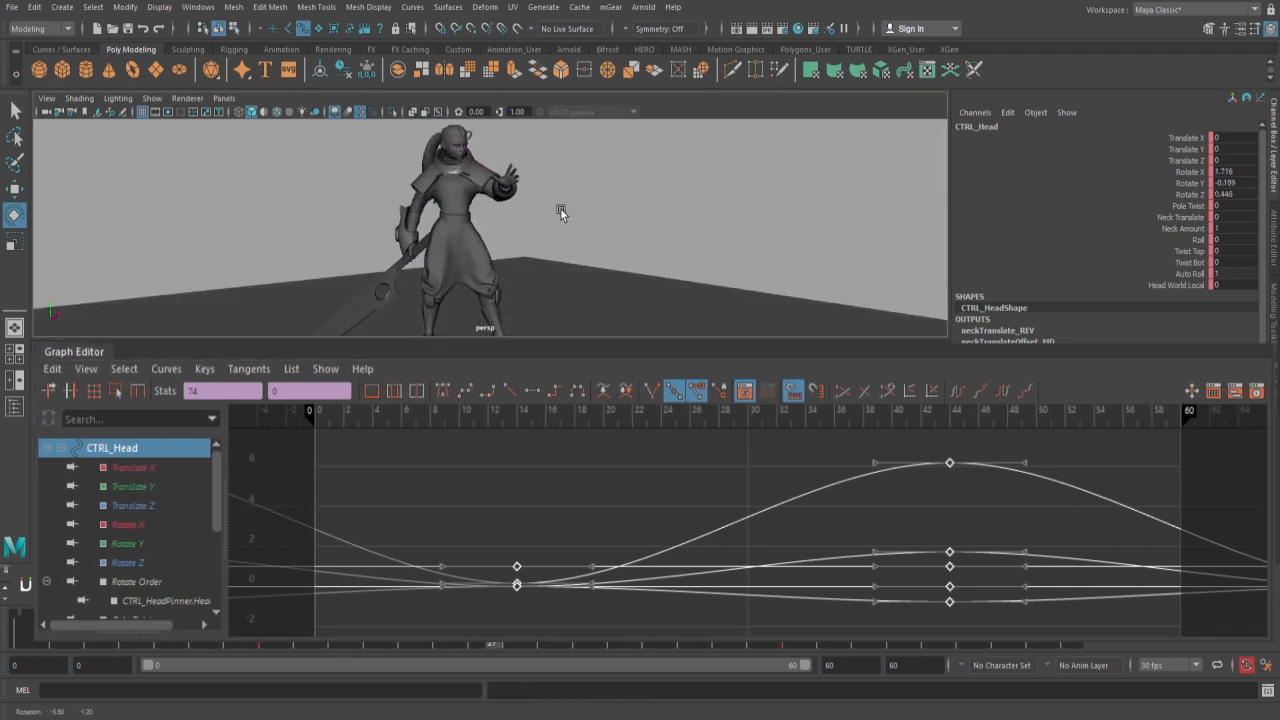
alt+drag(562, 211, 577, 216)
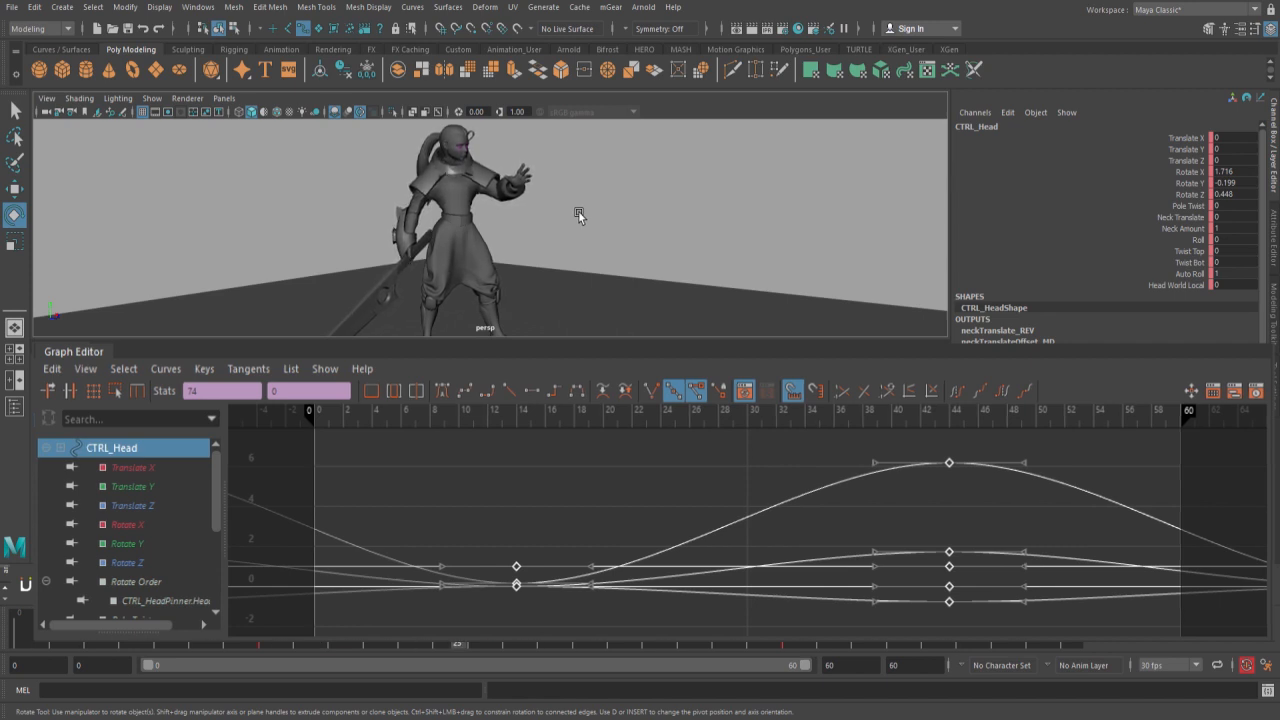
mouse_move(551, 214)
alt+mouse_down()
mouse_move(510, 219)
mouse_move(518, 227)
alt+mouse_up()
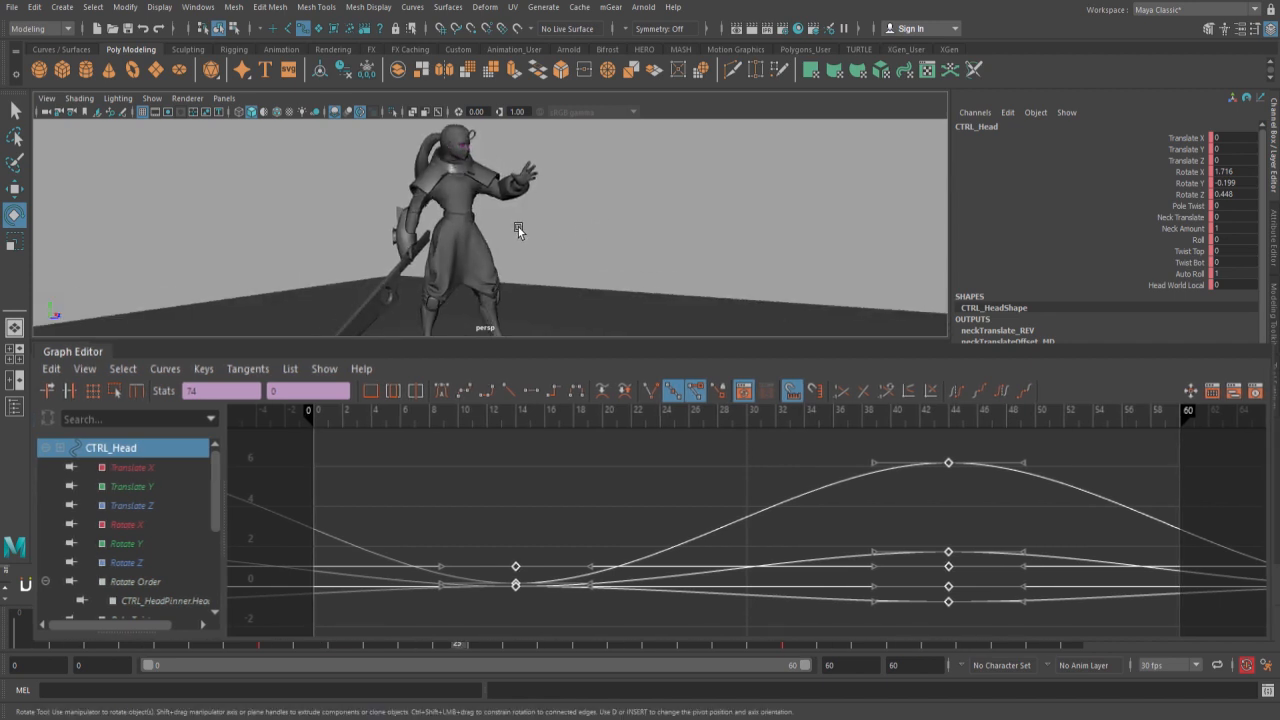
key(alt+v)
alt+right_drag(518, 227, 605, 231)
alt+drag(605, 231, 561, 206)
alt+right_drag(561, 206, 595, 252)
alt+drag(595, 252, 596, 227)
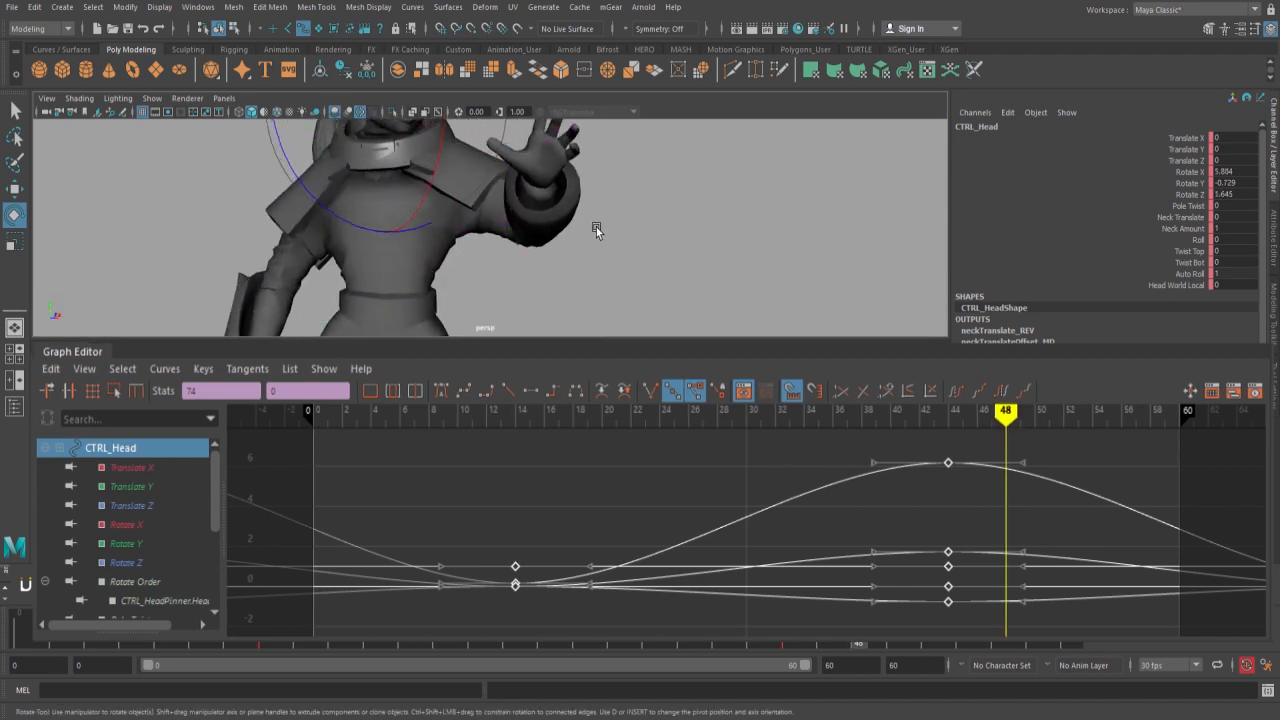
Shift all keys of the left FK shoulder control 6 frames later, to frames 6, 36 and 66
click(478, 233)
mouse_move(629, 277)
alt+mouse_down()
mouse_move(646, 280)
mouse_move(559, 273)
mouse_move(600, 270)
alt+mouse_up()
alt+drag(692, 267, 600, 284)
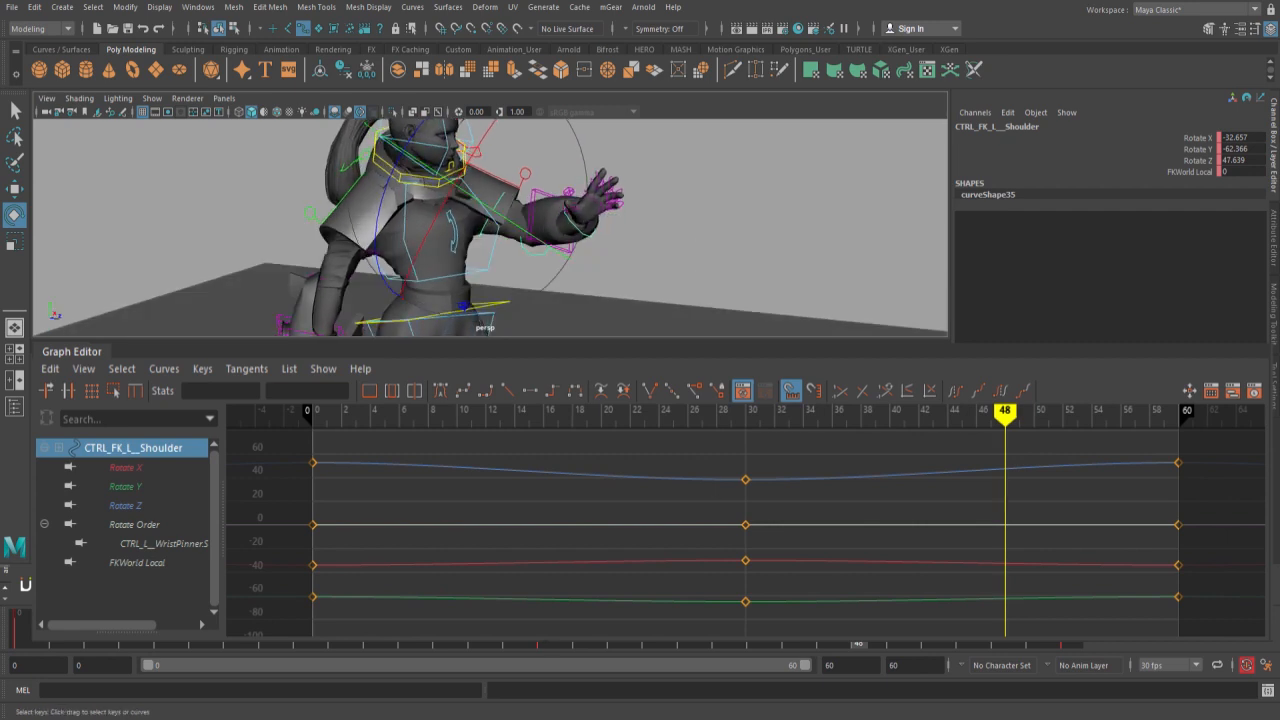
mouse_move(53, 646)
mouse_down()
mouse_move(372, 646)
mouse_move(225, 648)
mouse_up()
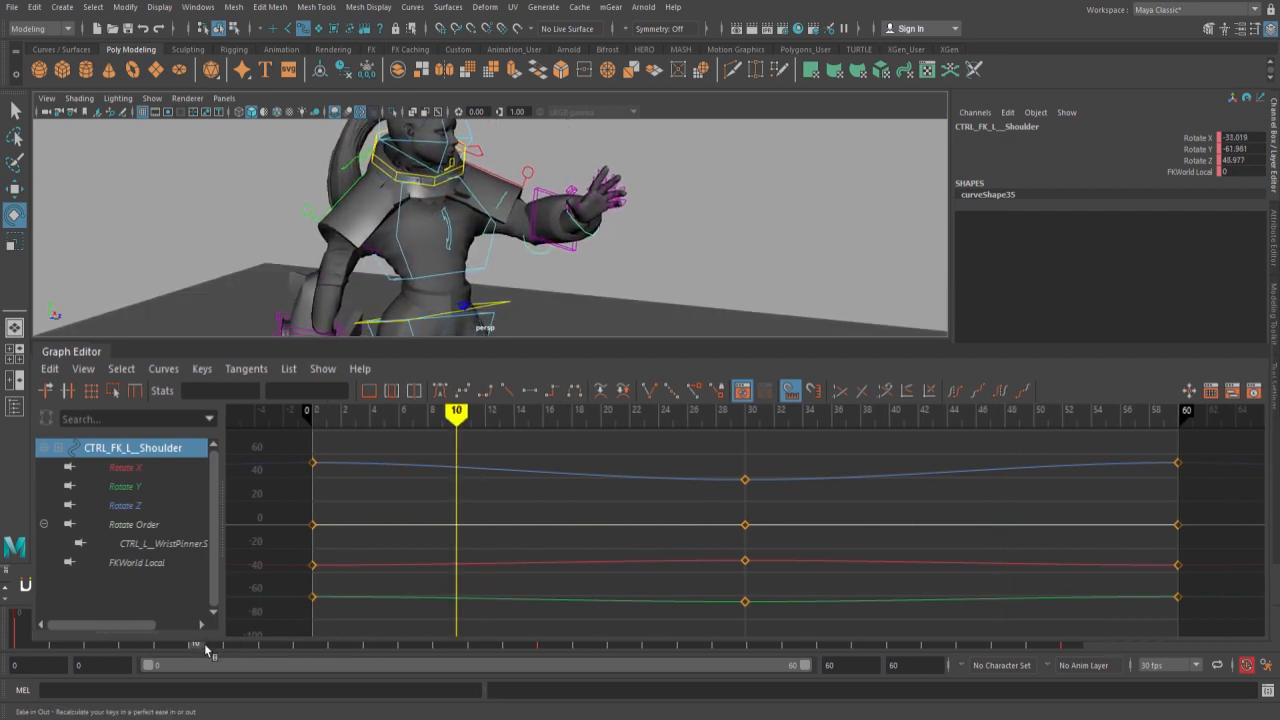
drag(453, 452, 427, 602)
shift+middle_drag(378, 524, 466, 537)
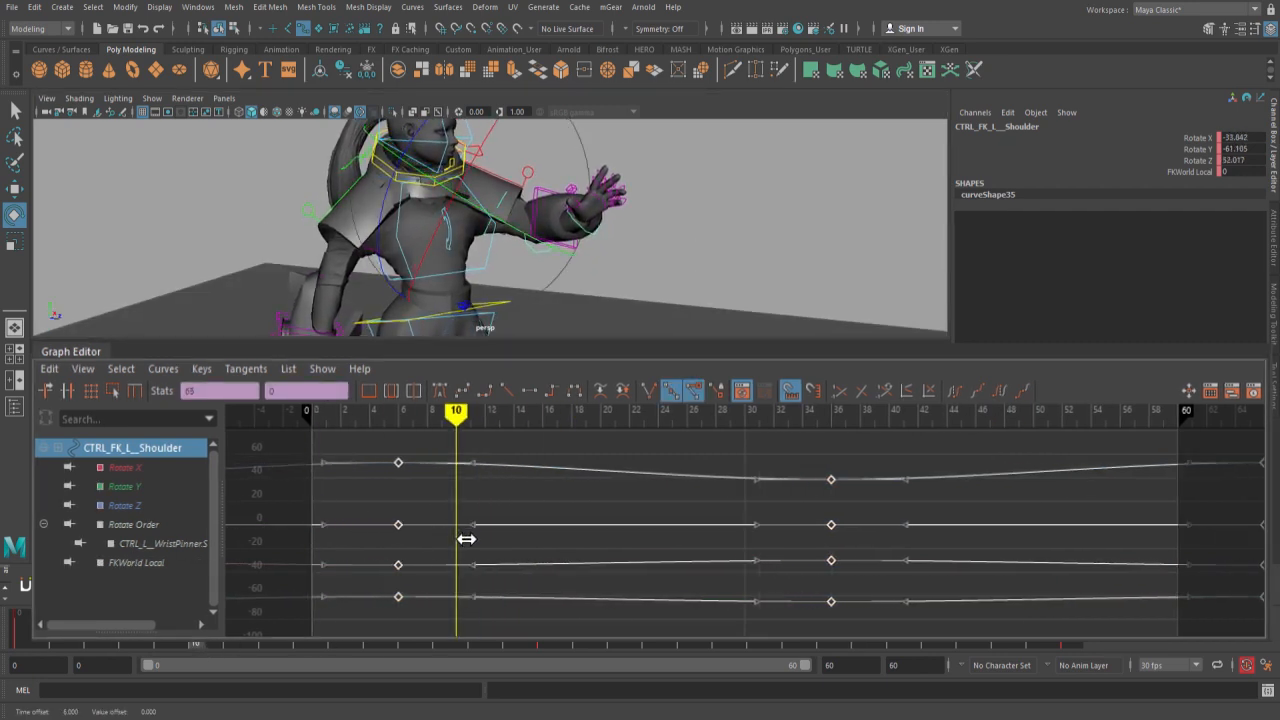
Shift all keys of the left FK elbow control later in time to offset it from its frame 0, 30 and 60 keys
click(552, 249)
key(w)
drag(377, 453, 413, 603)
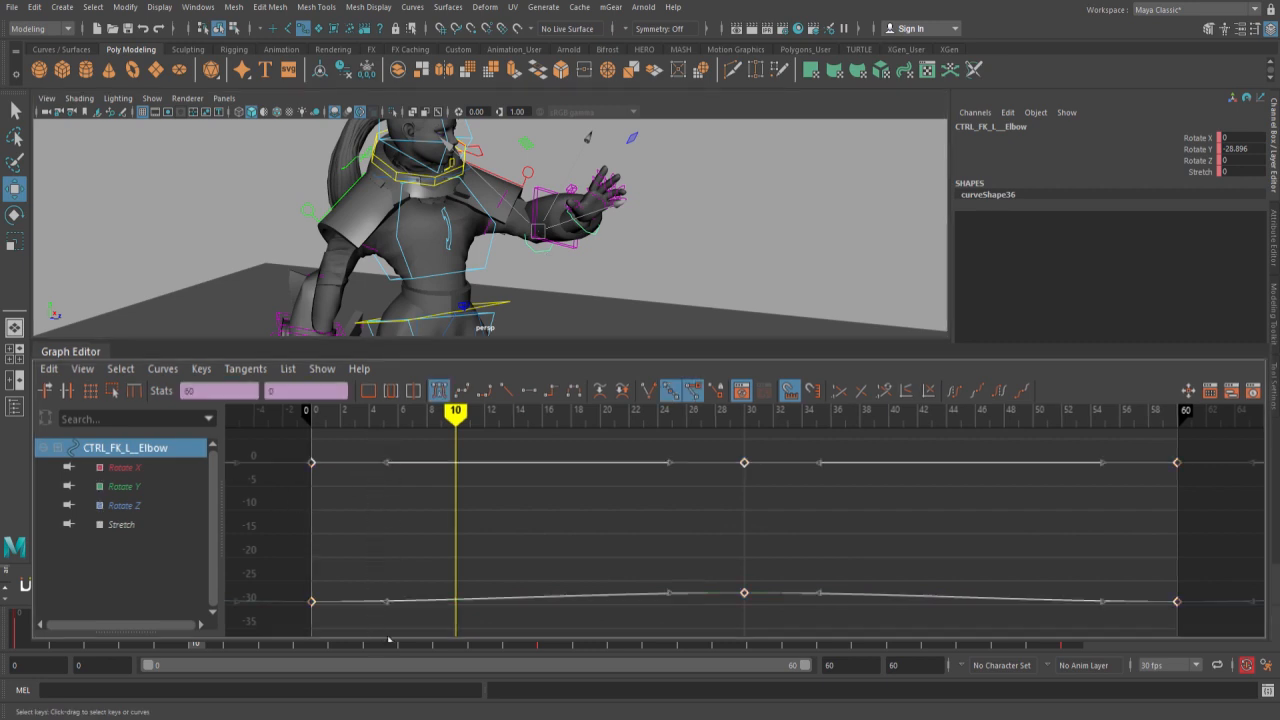
shift+middle_drag(413, 582, 499, 580)
Shift all keys of the left FK wrist control 10 frames later, to frames 10, 40 and 70, and play the animation
click(607, 234)
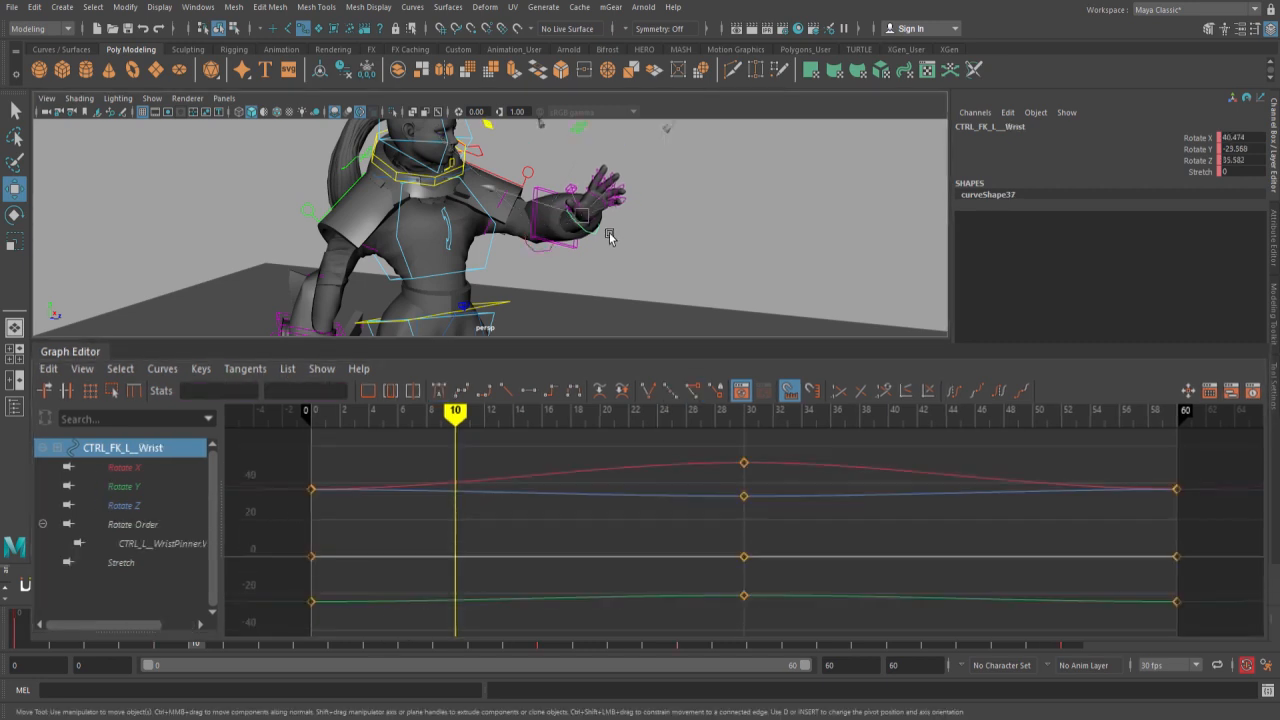
drag(480, 462, 456, 612)
shift+middle_drag(460, 538, 612, 548)
key(alt+v)
alt+drag(674, 281, 521, 259)
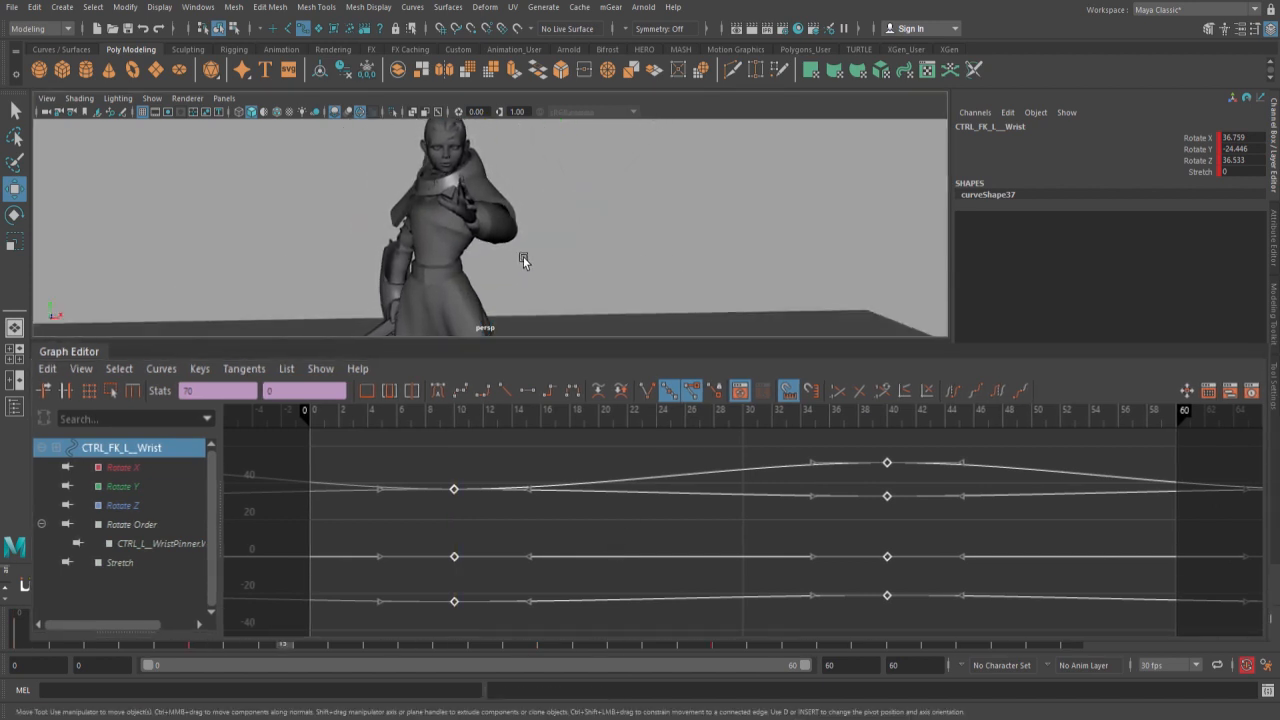
Move the left FK wrist's keys another 4 frames later, to frames 14, 44 and 74, and review the arm during playback
key(alt+v)
shift+middle_drag(505, 470, 563, 474)
key(alt+v)
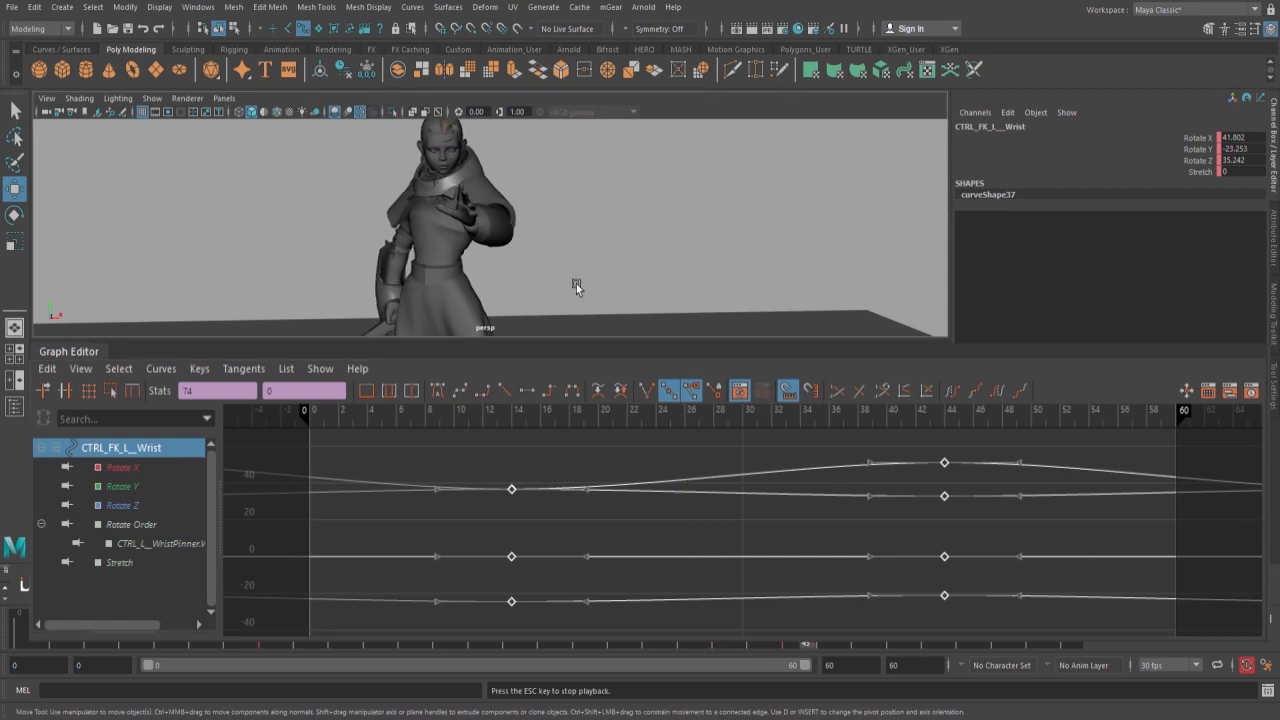
alt+drag(580, 289, 613, 271)
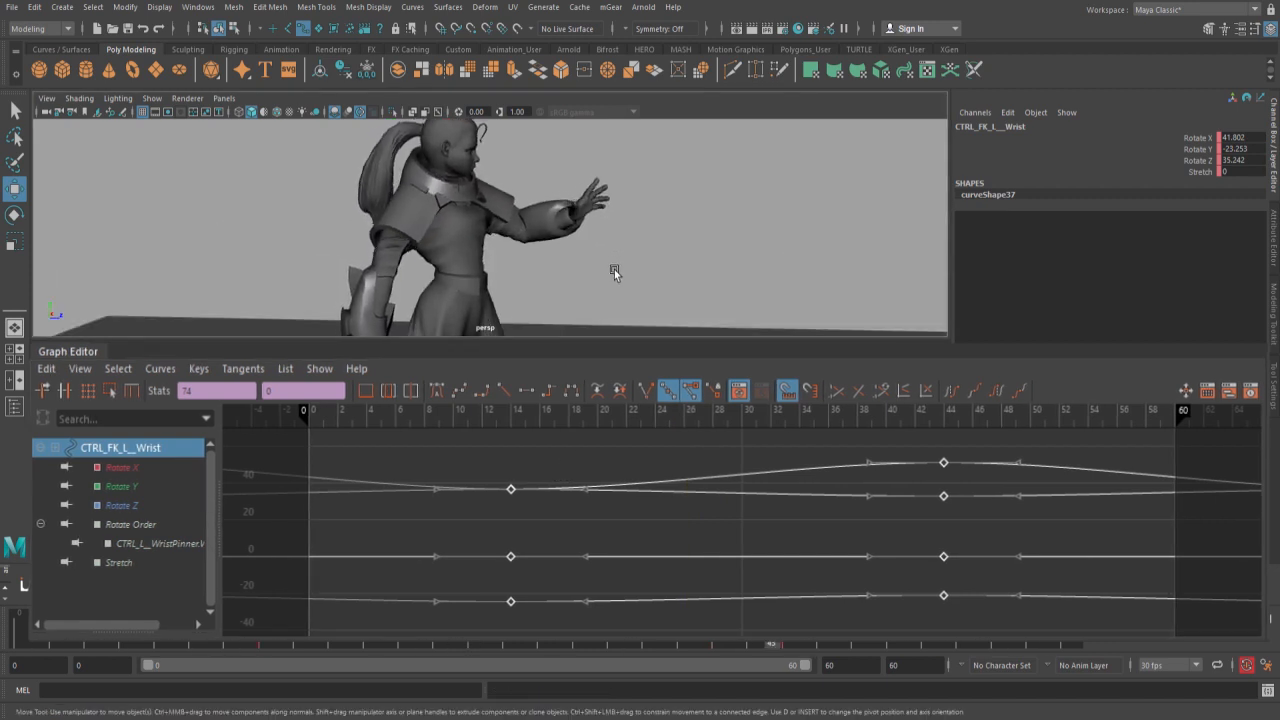
key(alt+v)
Move the left FK shoulder's keys another 2 frames later, to frames 8, 38 and 68, and replay the animation
click(497, 238)
drag(415, 450, 409, 608)
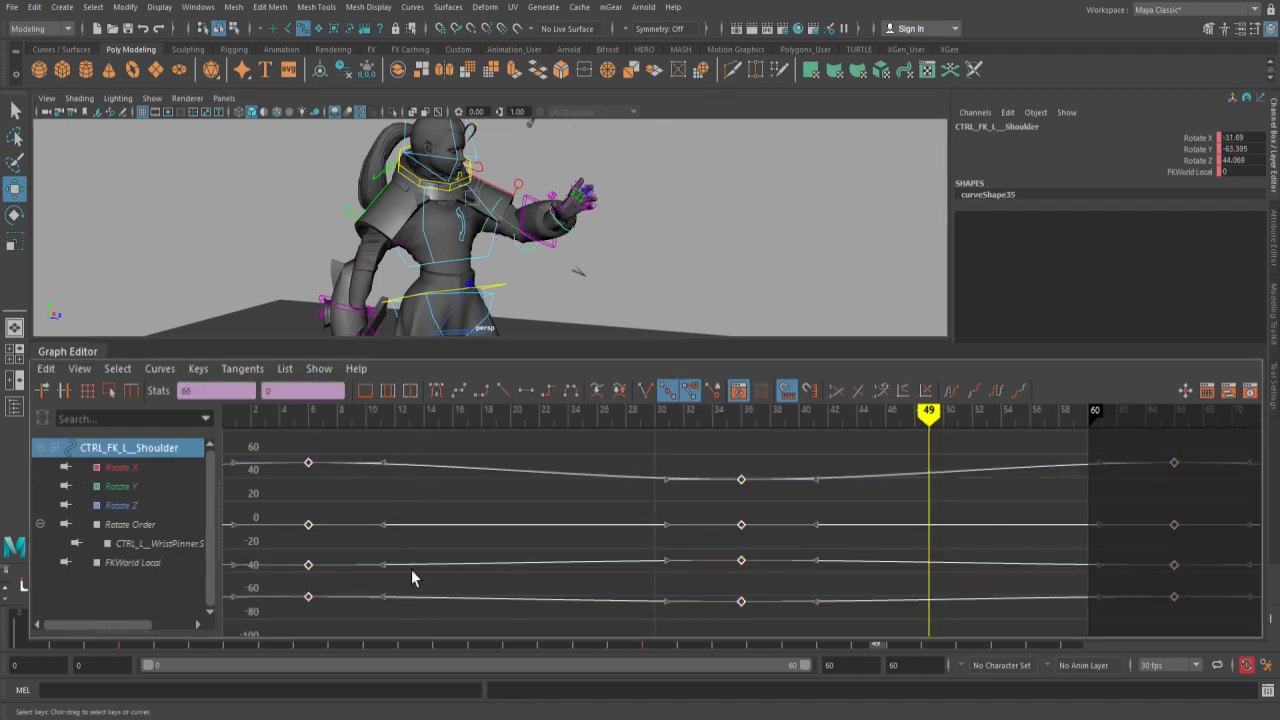
shift+middle_drag(421, 518, 451, 517)
key(alt+v)
mouse_move(537, 311)
alt+mouse_down()
mouse_move(620, 274)
mouse_move(458, 277)
mouse_move(657, 270)
mouse_move(703, 228)
mouse_move(482, 240)
mouse_move(460, 215)
alt+mouse_up()
key(alt+v)
Shift all keys of the right FK shoulder control 8 frames later, to frames 8, 38 and 68, and check the playback
key(alt+1)
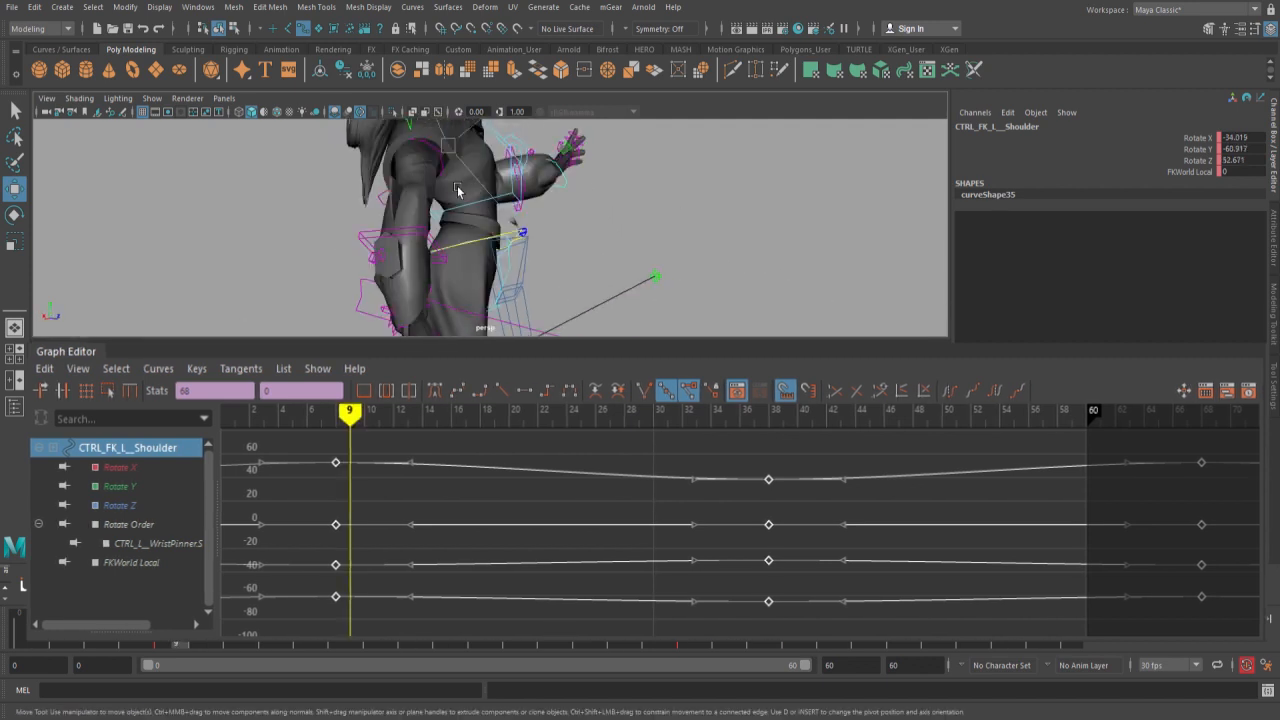
click(457, 186)
key(alt+1)
key(e)
mouse_move(514, 251)
alt+mouse_down()
mouse_move(715, 268)
mouse_move(664, 281)
alt+mouse_up()
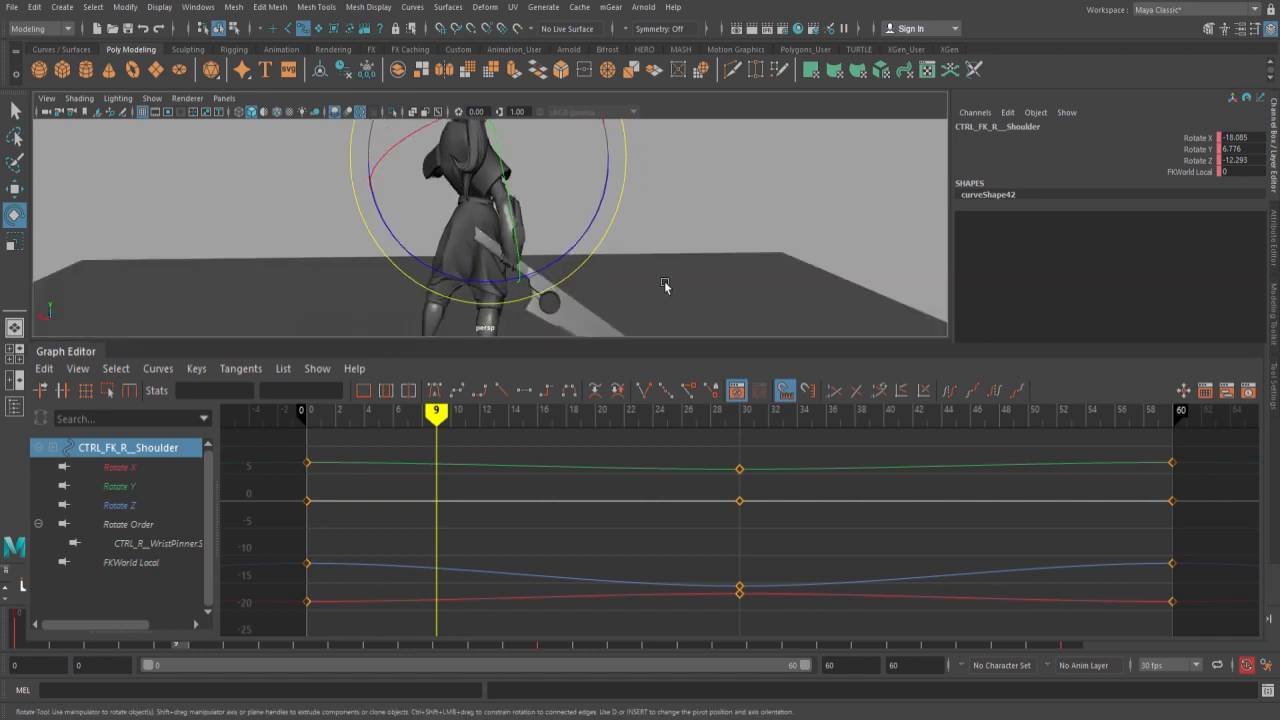
key(alt+shift+v)
key(alt+v)
key(alt+comma)
key(alt+comma)
key(alt+comma)
key(alt+comma)
key(alt+comma)
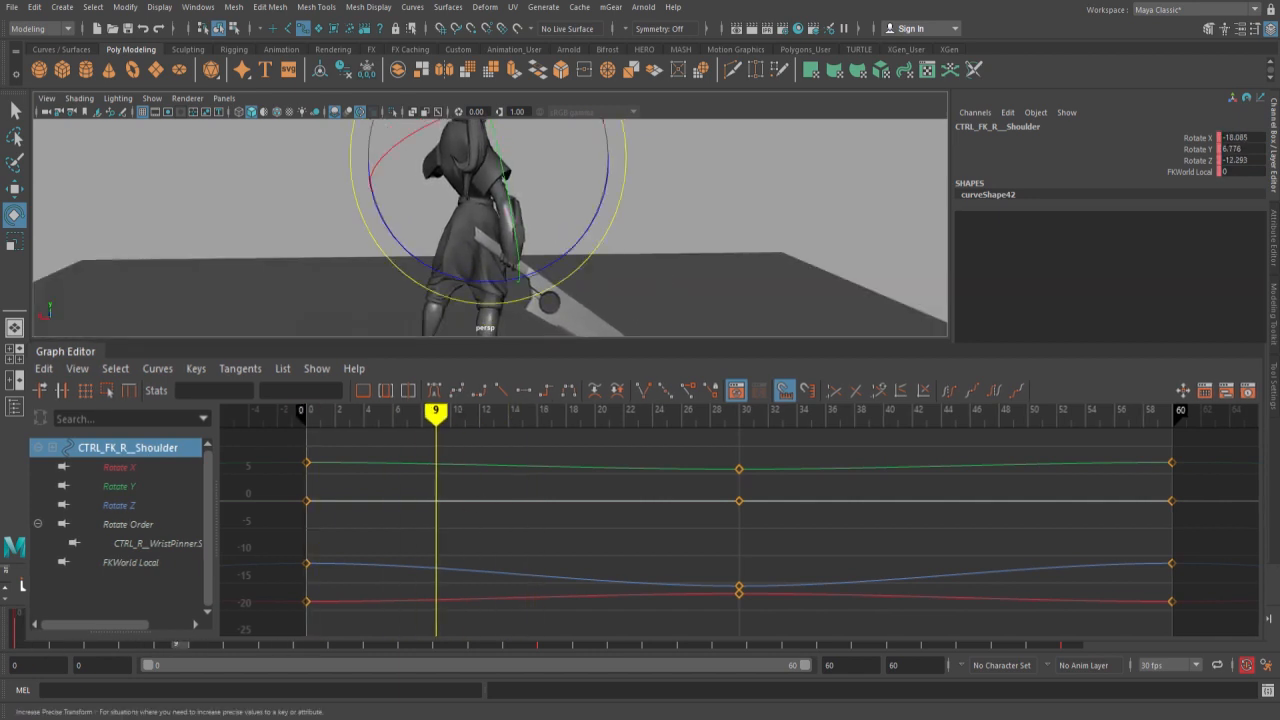
key(alt+comma)
key(ctrl+a)
shift+middle_drag(512, 556, 634, 569)
key(alt+shift+v)
key(alt+v)
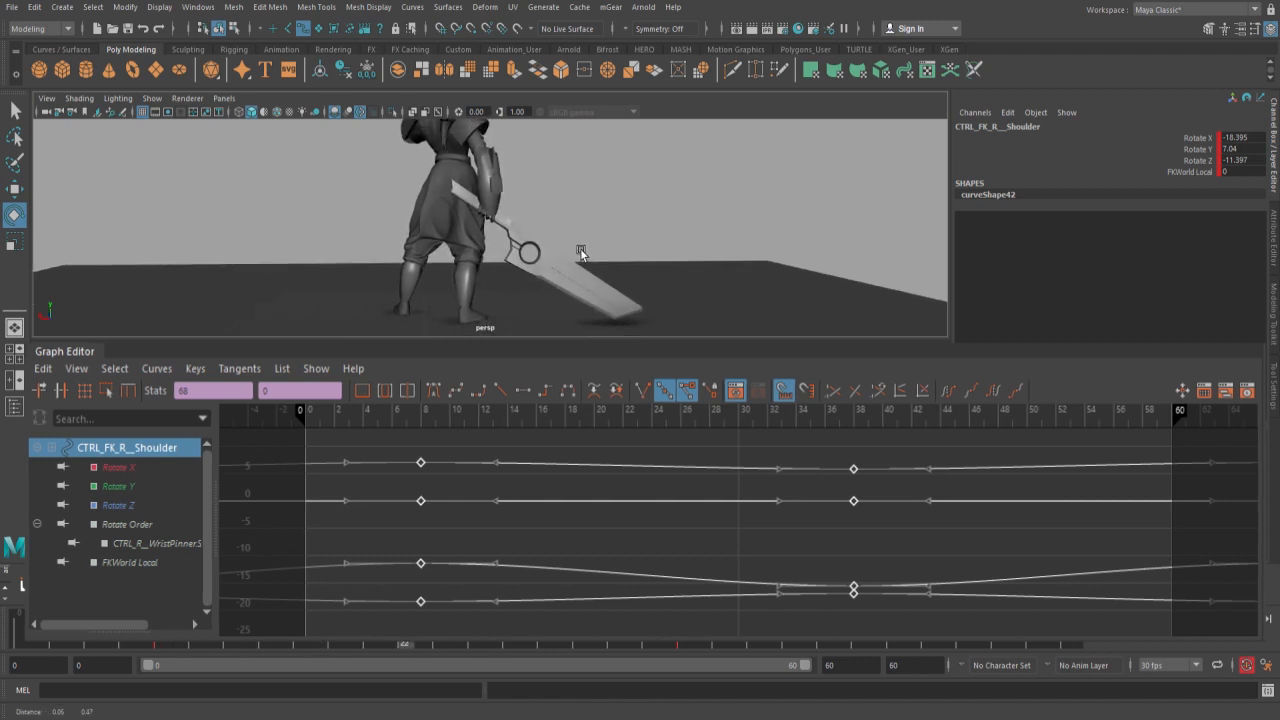
key(alt+v)
Shift all keys of the right FK wrist control 4 frames later, to frames 4, 34 and 64
scroll(545, 228, up, 4)
alt+drag(532, 214, 530, 285)
key(w)
click(532, 174)
key(e)
scroll(532, 190, down, 4)
drag(421, 453, 440, 618)
shift+middle_drag(420, 556, 478, 555)
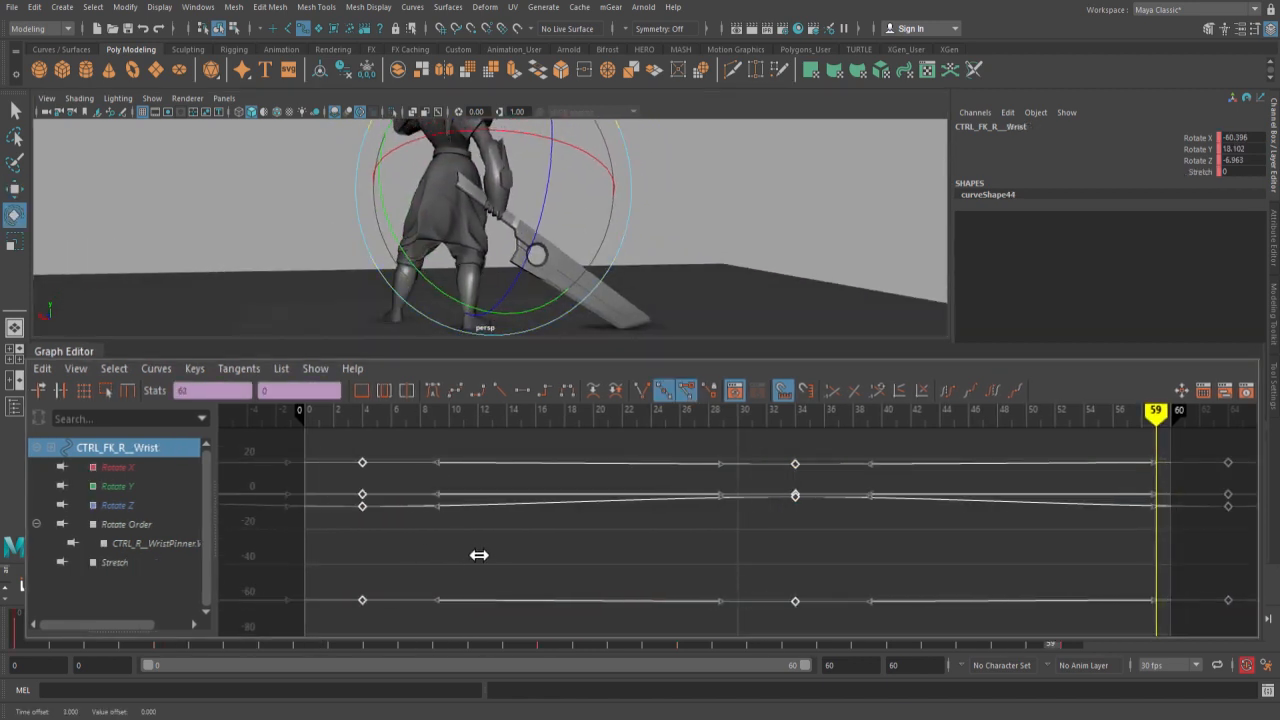
Play the animation from the back, side and front to examine the sword arm and the overall body motion
key(alt+v)
alt+drag(705, 275, 691, 284)
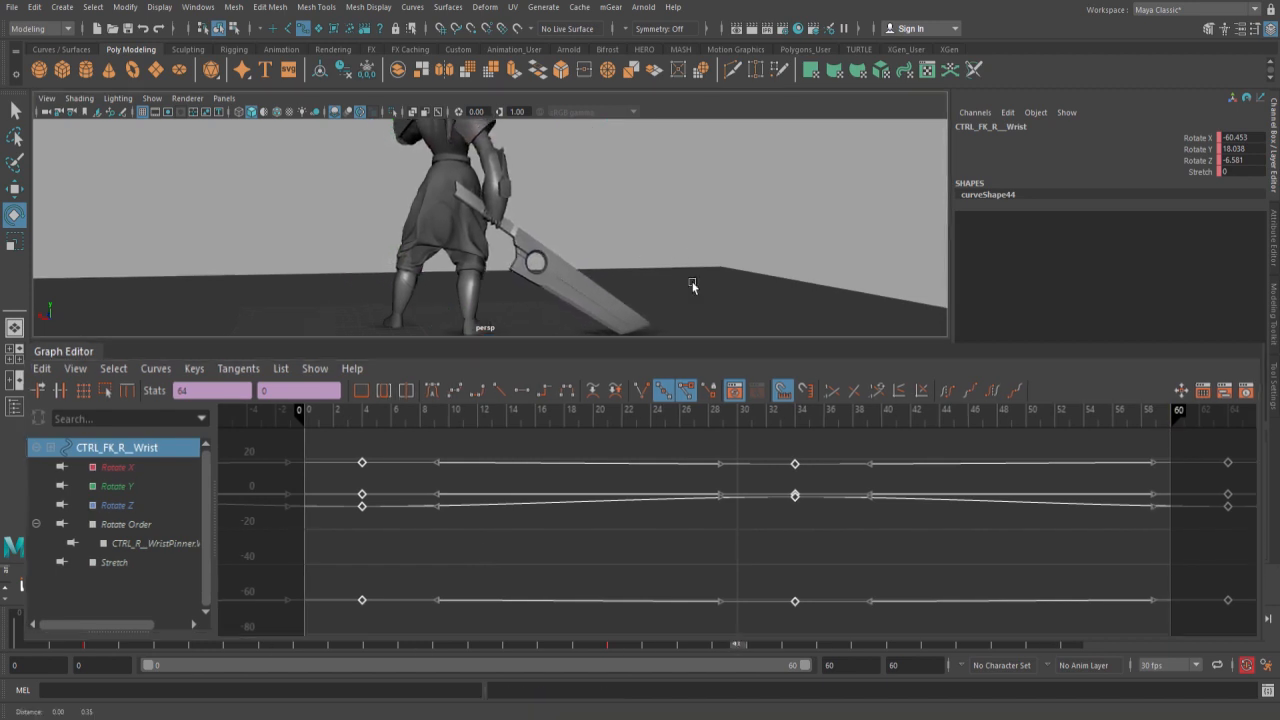
alt+middle_drag(691, 255, 698, 288)
scroll(575, 278, down, 3)
alt+drag(575, 278, 443, 281)
alt+drag(568, 263, 484, 251)
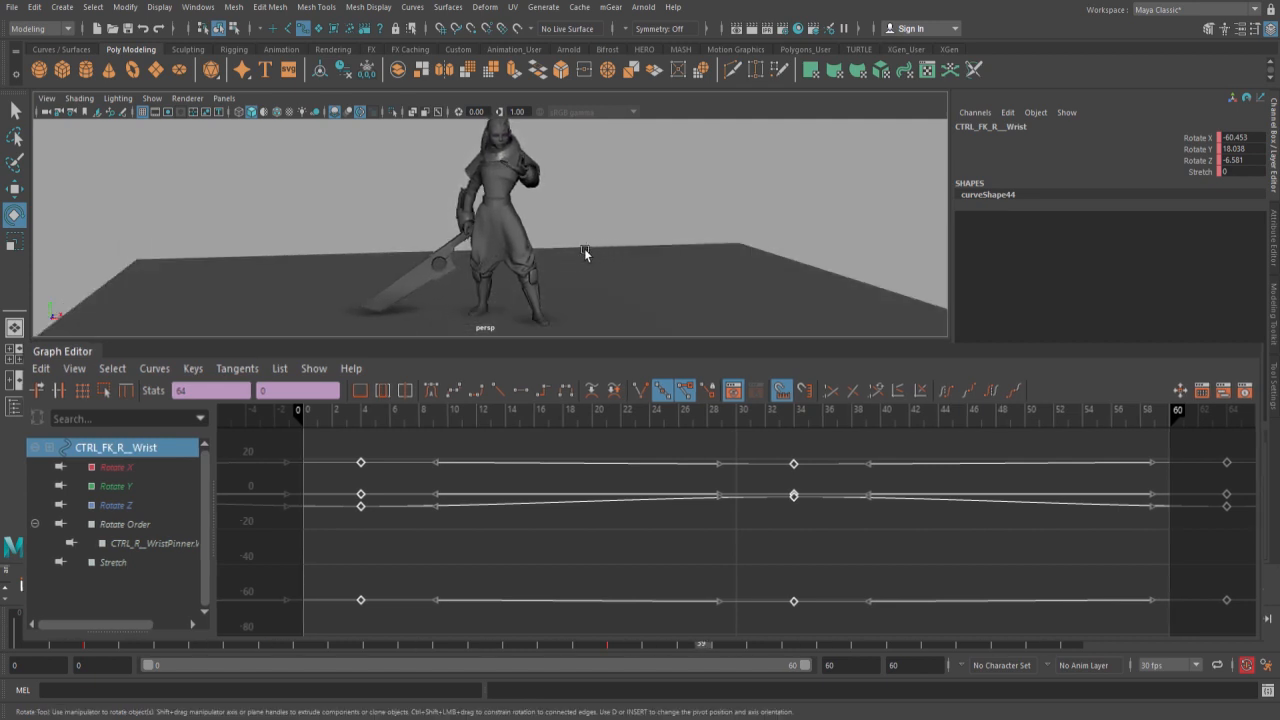
alt+drag(584, 248, 567, 255)
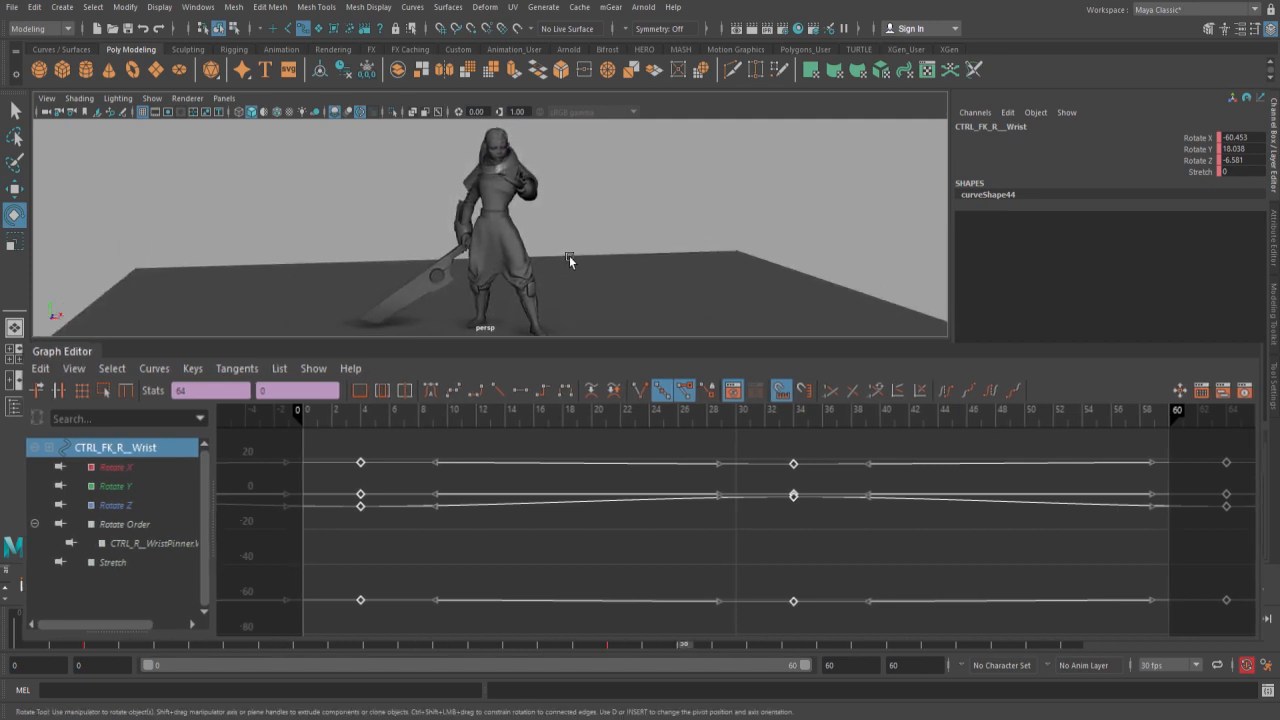
alt+drag(526, 238, 790, 238)
Collapse the Graph Editor and save the scene
click(103, 352)
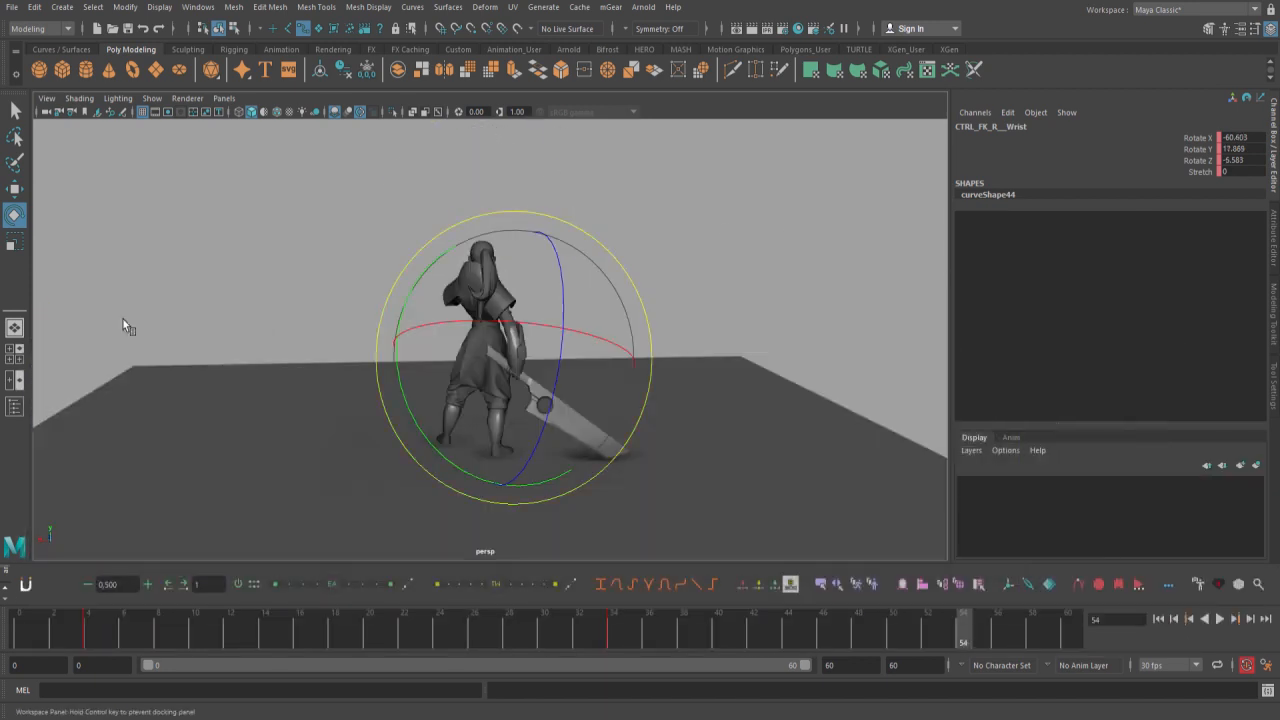
alt+right_drag(416, 337, 655, 321)
key(ctrl+s)
Show the rig controls, select the visibility control above the head and set Hair Vis to 1
key(w)
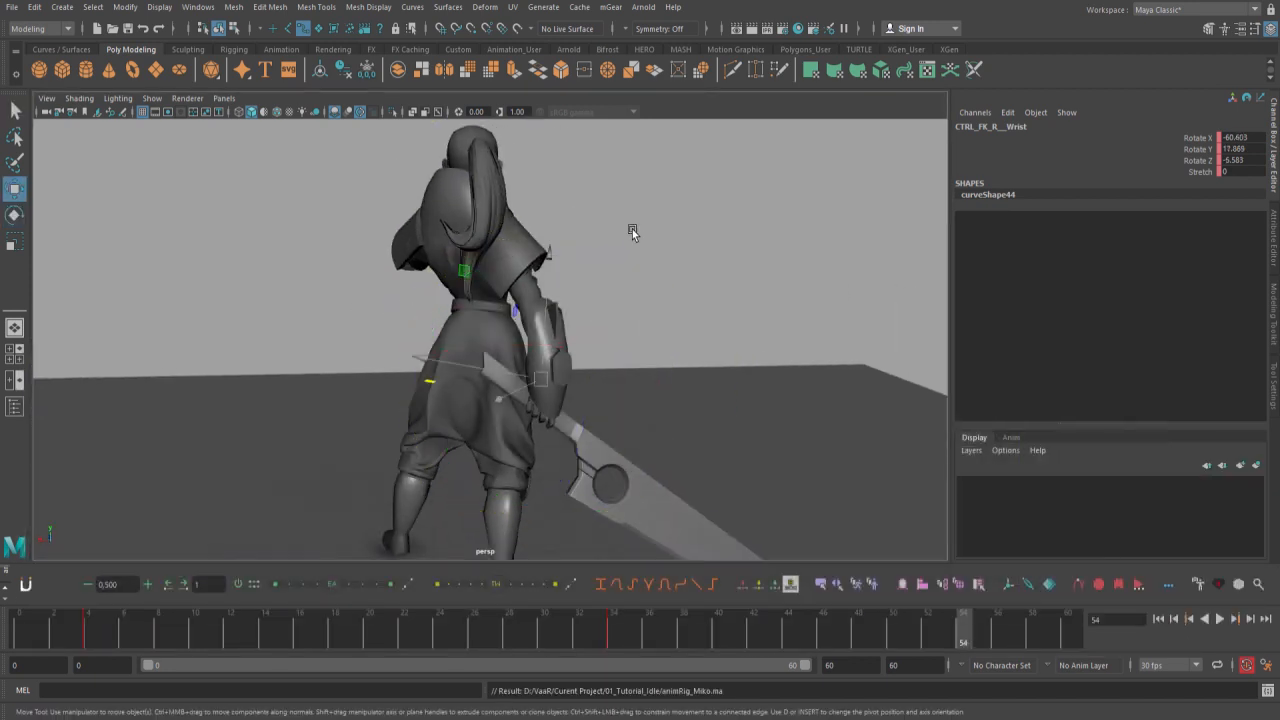
key(alt+1)
alt+drag(634, 236, 546, 283)
alt+middle_drag(546, 283, 548, 341)
drag(412, 161, 455, 180)
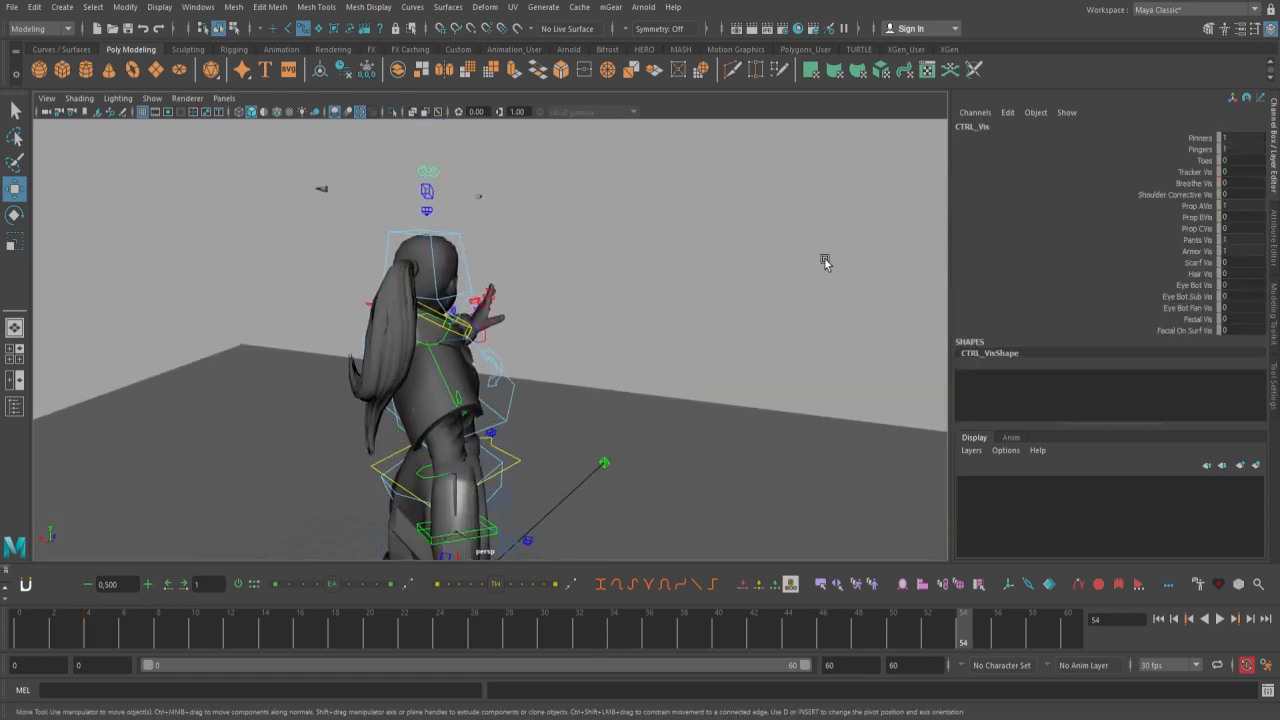
click(1200, 274)
alt+drag(771, 294, 537, 244)
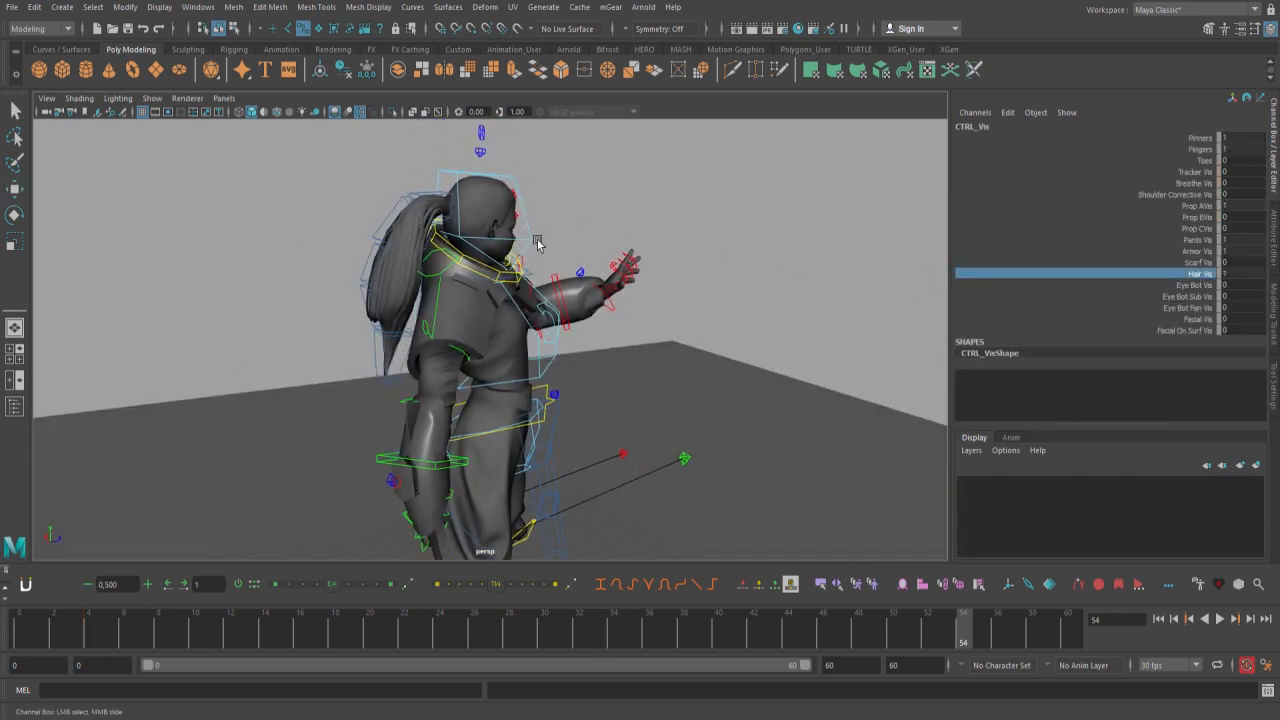
Select all ponytail controls, key them at frames 0, 15 and 60, and move the end key to frame 30
click(386, 360)
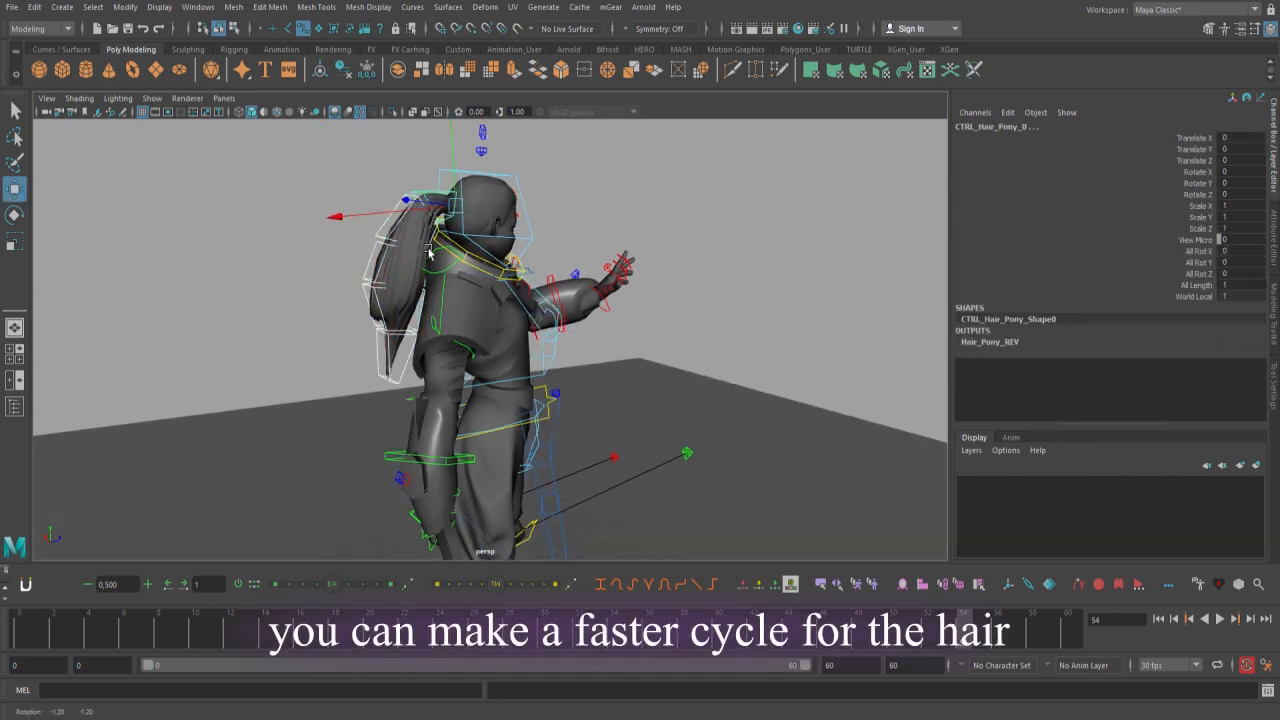
click(1063, 638)
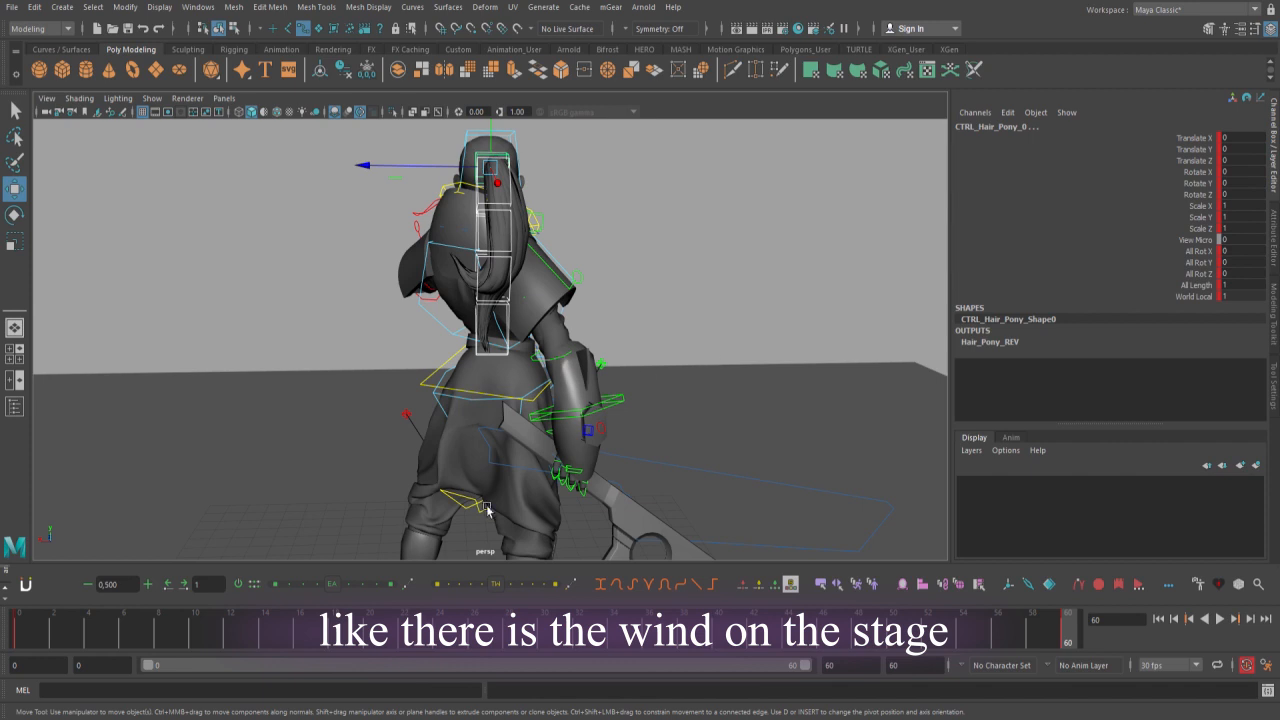
click(283, 630)
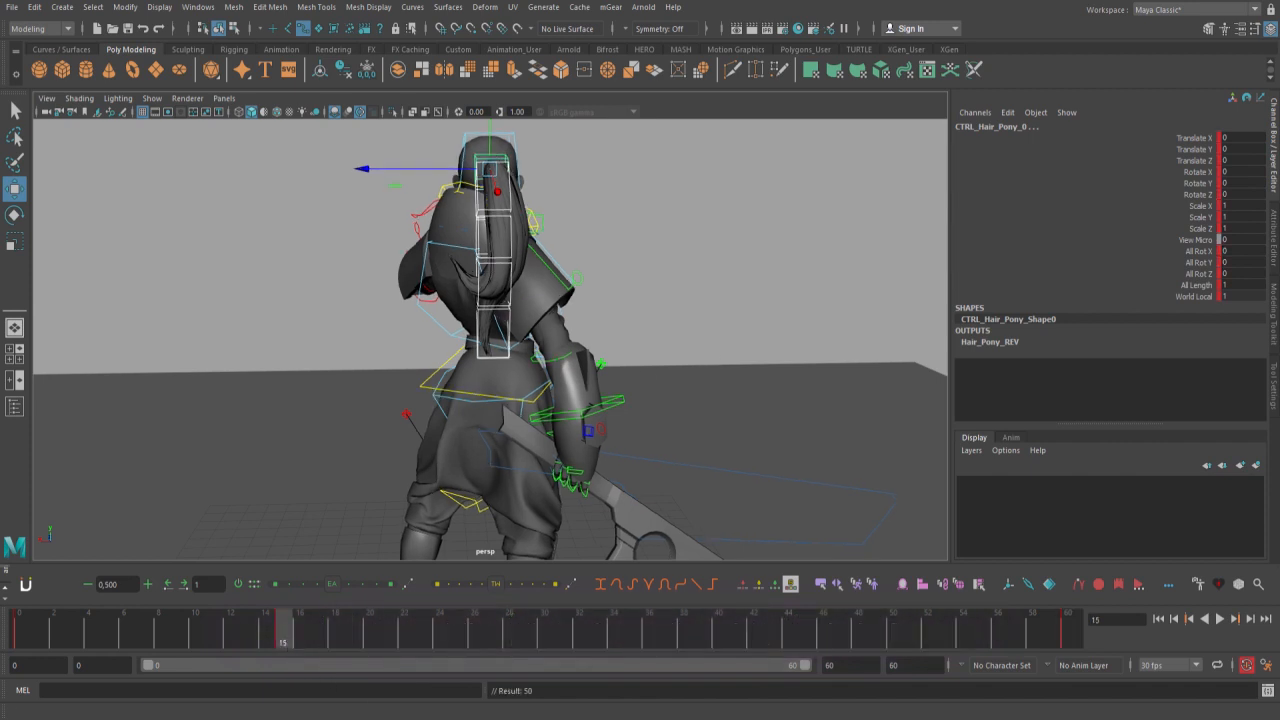
shift+click(1071, 641)
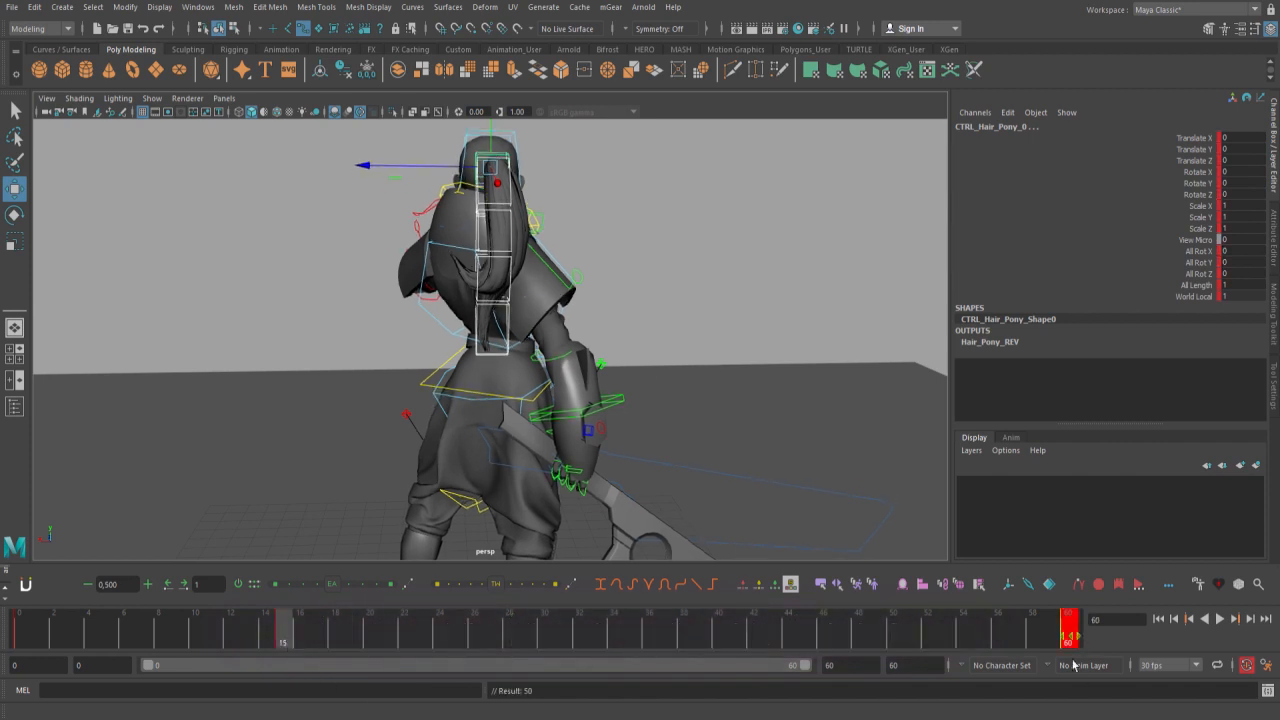
drag(1072, 641, 547, 670)
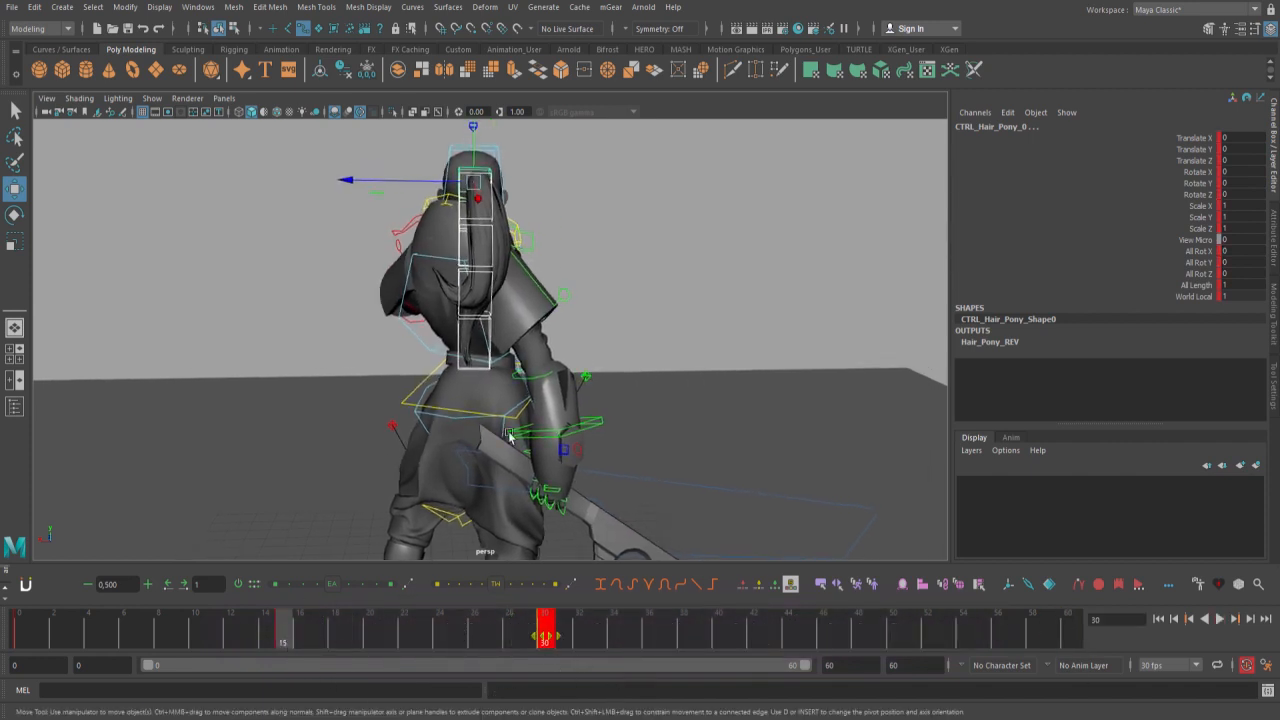
At frame 15, rotate all ponytail controls sideways and slightly outward, to about -2.8, -2.8 and -1.2 degrees on the base control
key(alt+shift+v)
key(e)
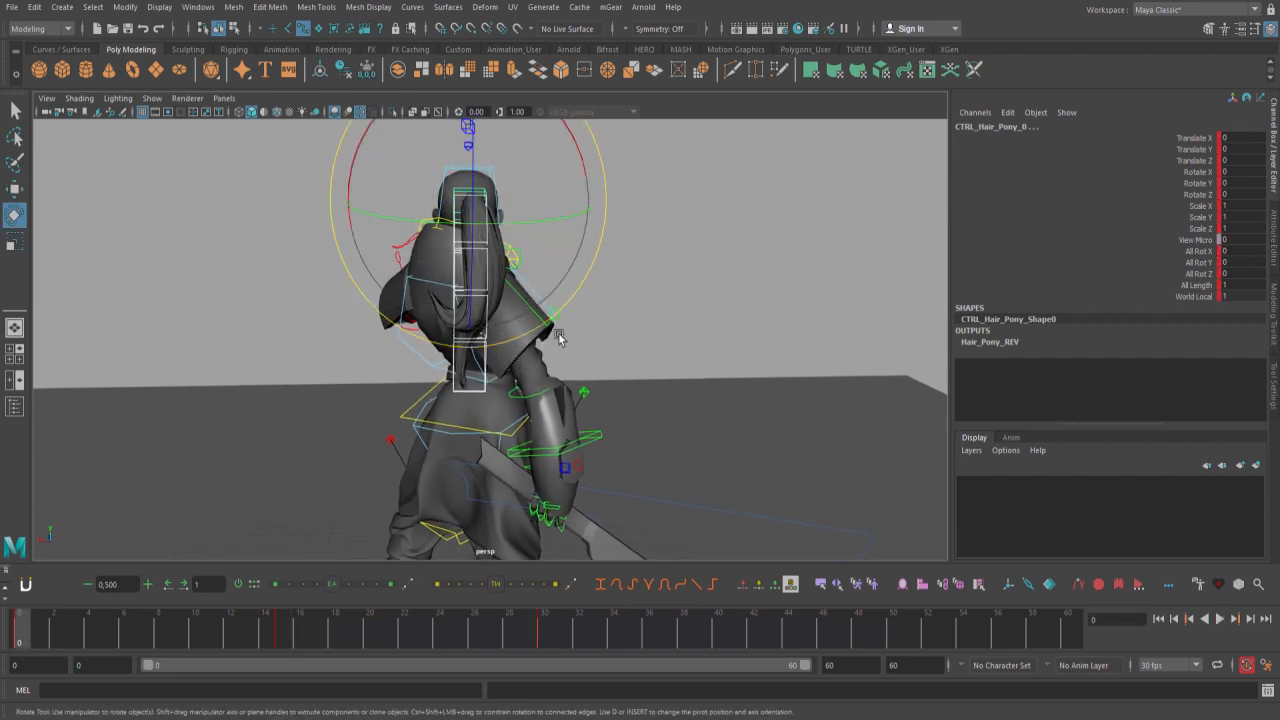
key(period)
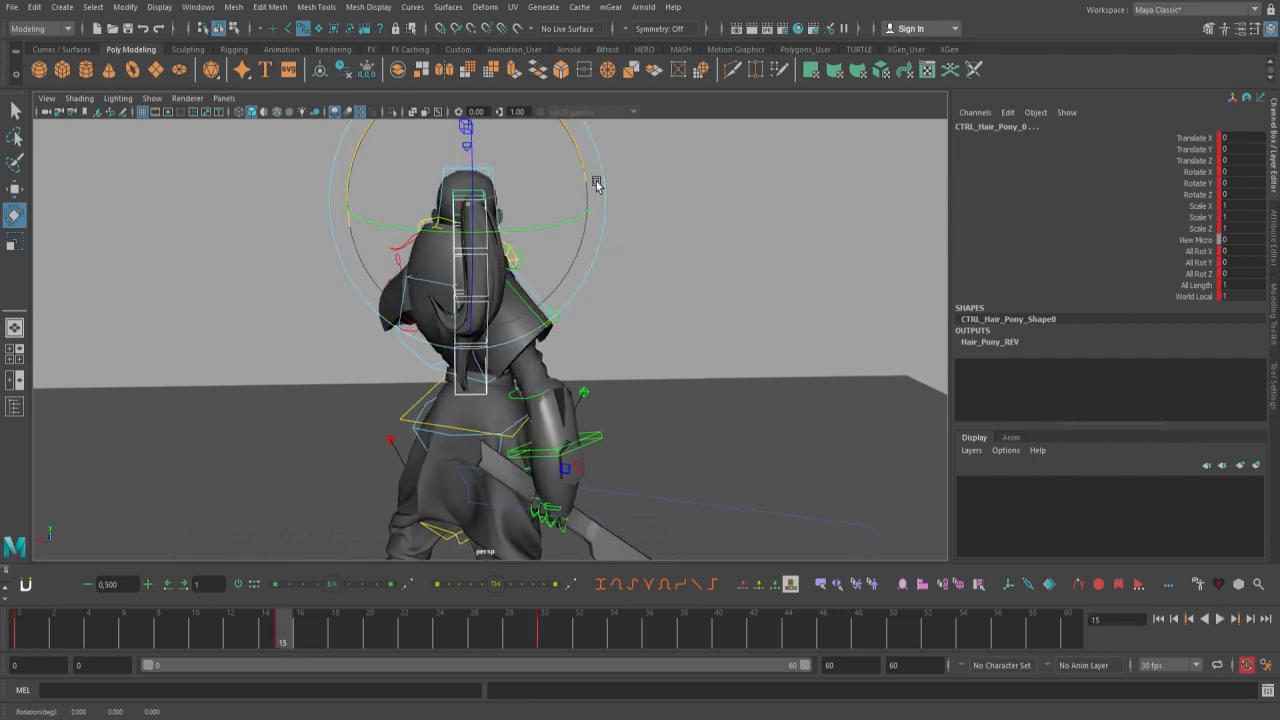
drag(596, 184, 567, 237)
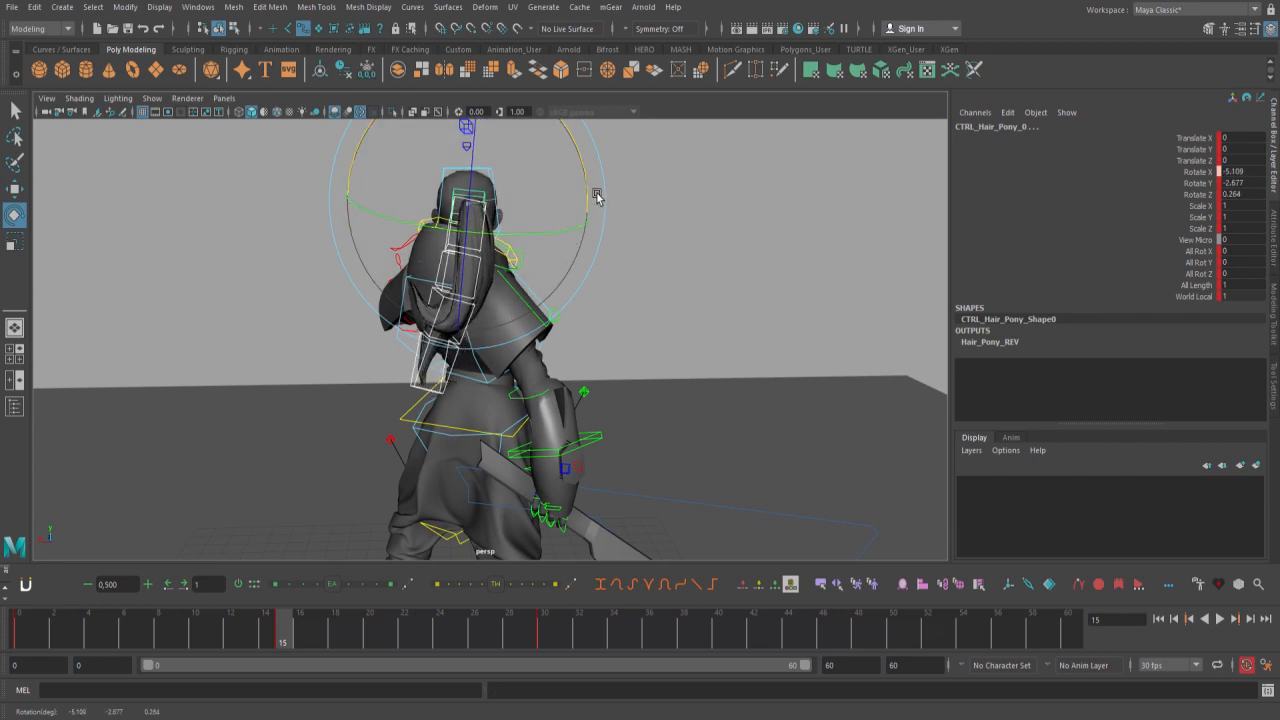
drag(598, 190, 377, 531)
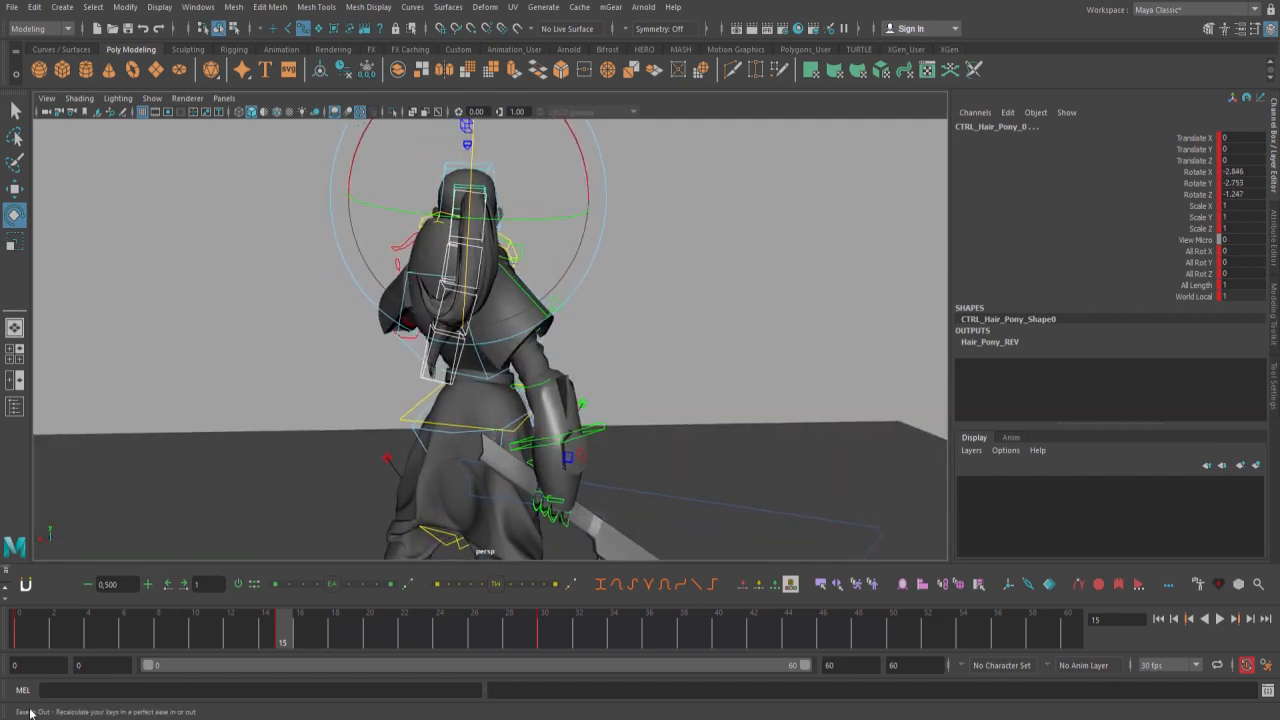
Open the Graph Editor, deselect the base ponytail control and shift the keys of the other four 2 frames later, to frames 2, 17 and 32
drag(548, 563, 550, 556)
drag(620, 284, 540, 280)
key(w)
click(437, 147)
drag(341, 409, 301, 514)
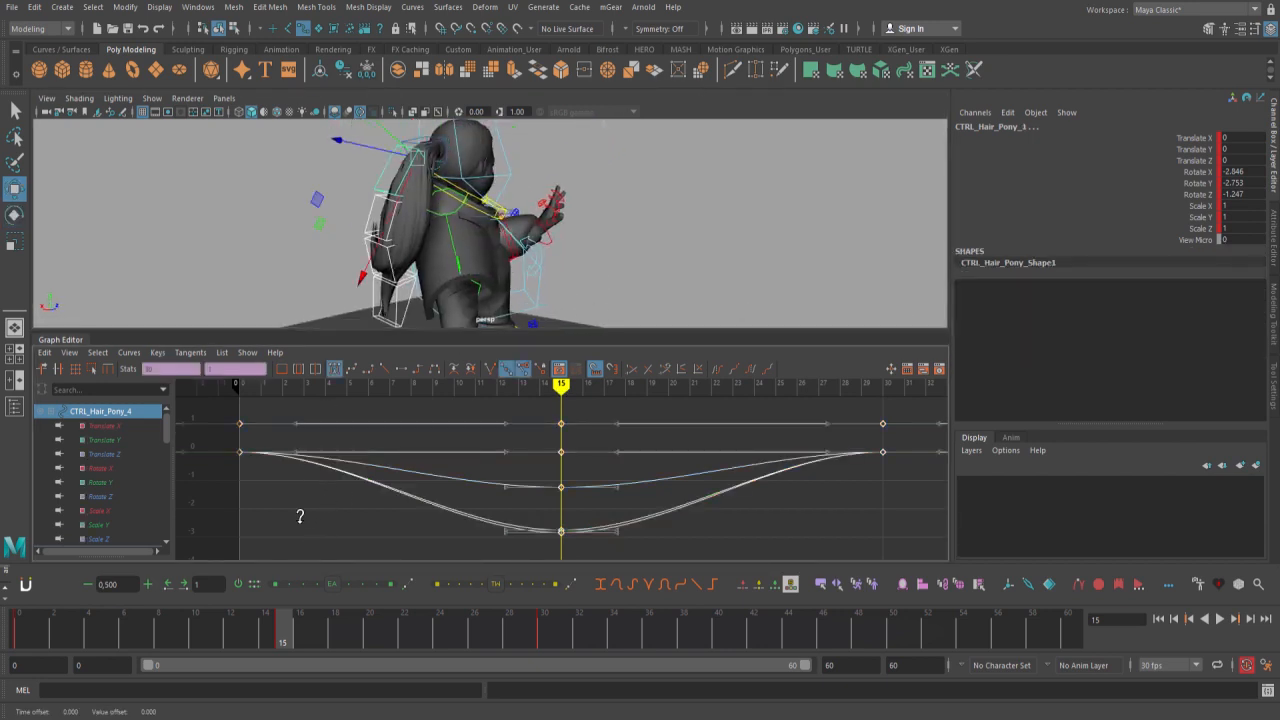
shift+middle_drag(301, 516, 341, 510)
Drop CTRL_Hair_Pony_1 from the selection and shift the remaining ponytail keys 2 frames later, to frames 4, 19 and 34
shift+click(393, 187)
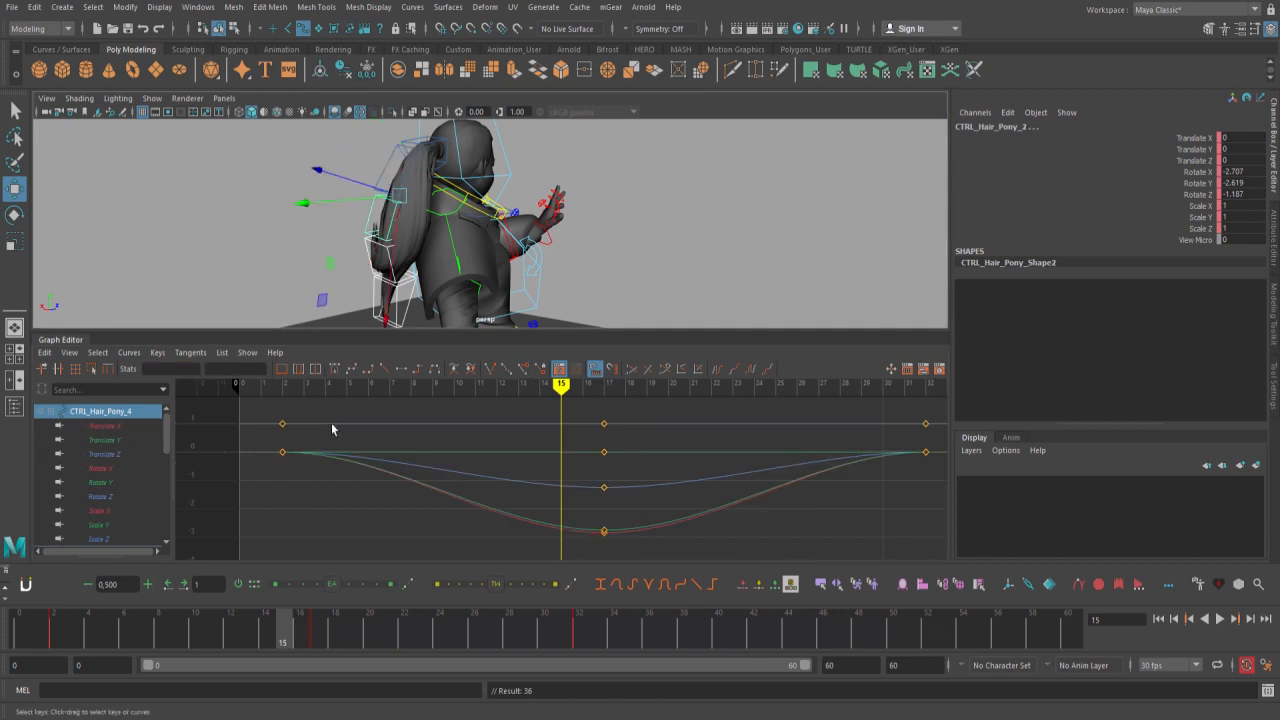
drag(338, 411, 318, 512)
shift+middle_drag(334, 512, 377, 511)
Select only CTRL_Hair_Pony_3 and shift all its keys 2 frames later, to frames 6, 21 and 36
shift+click(381, 260)
shift+click(381, 260)
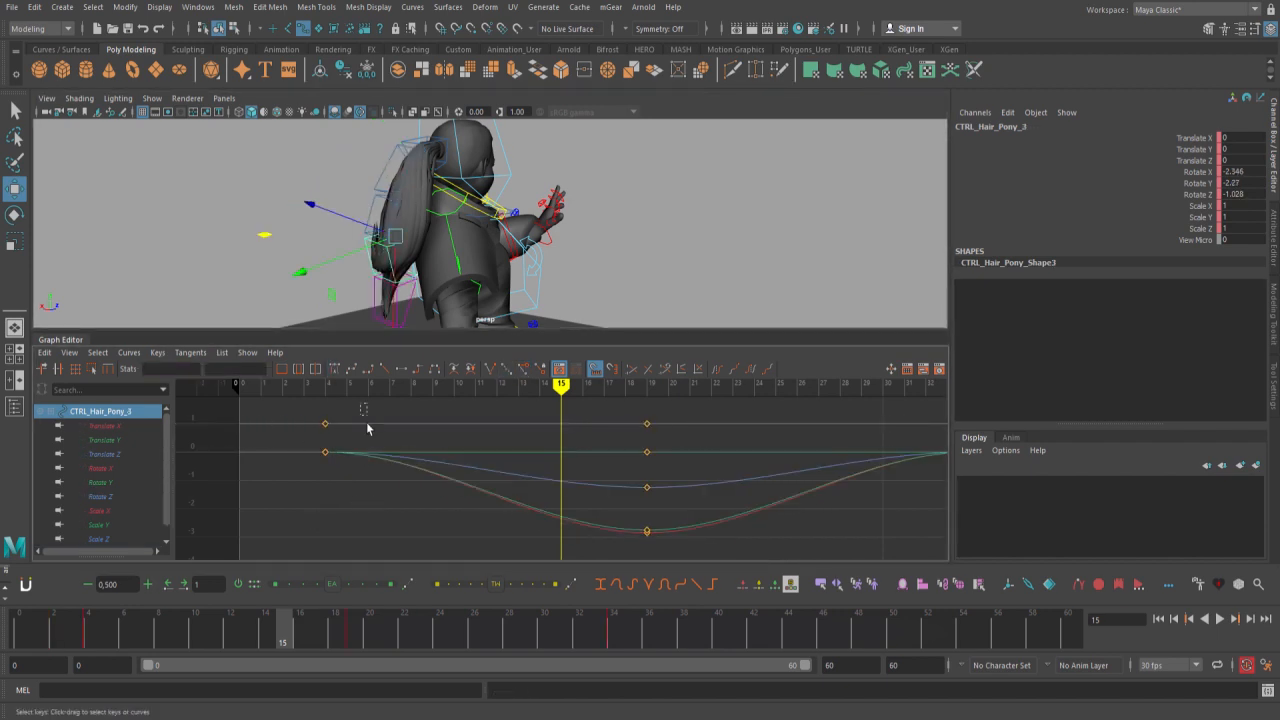
drag(338, 411, 318, 512)
shift+middle_drag(335, 511, 378, 511)
Shift all keys of the ponytail tip control 4 frames later, to frames 8, 23 and 38, and play back the overlapping motion
click(395, 307)
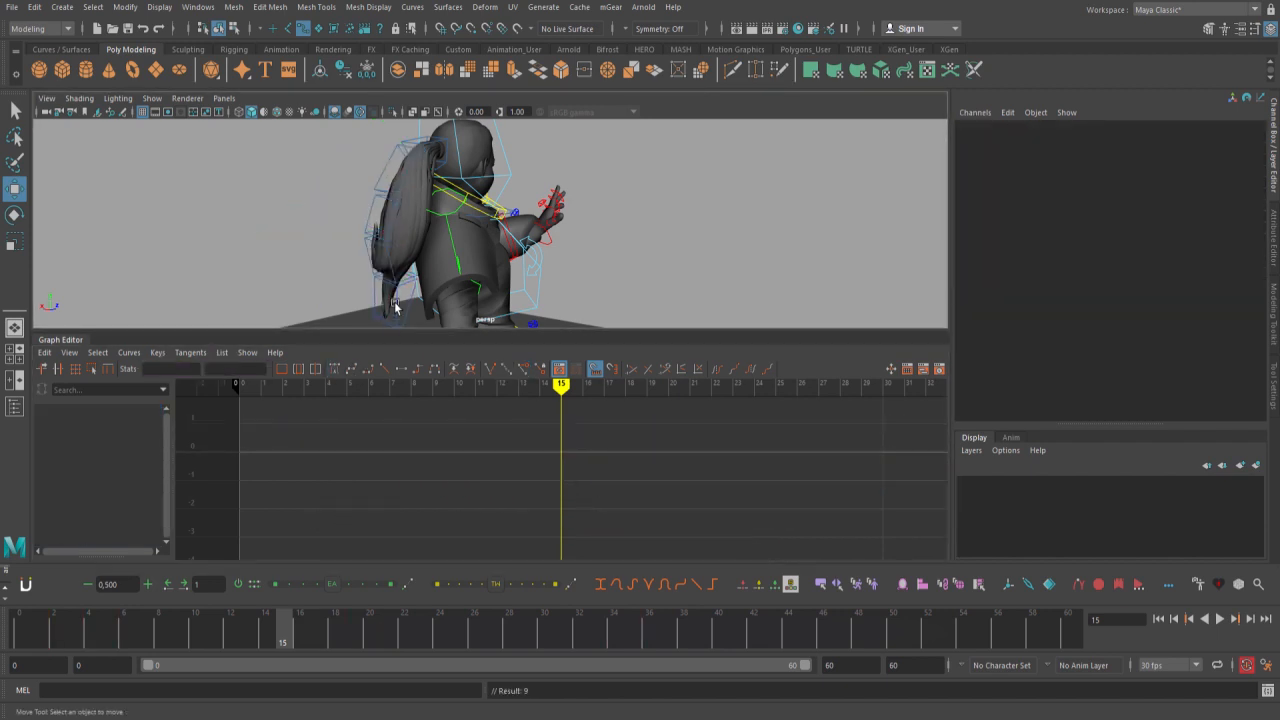
click(385, 313)
drag(338, 412, 292, 514)
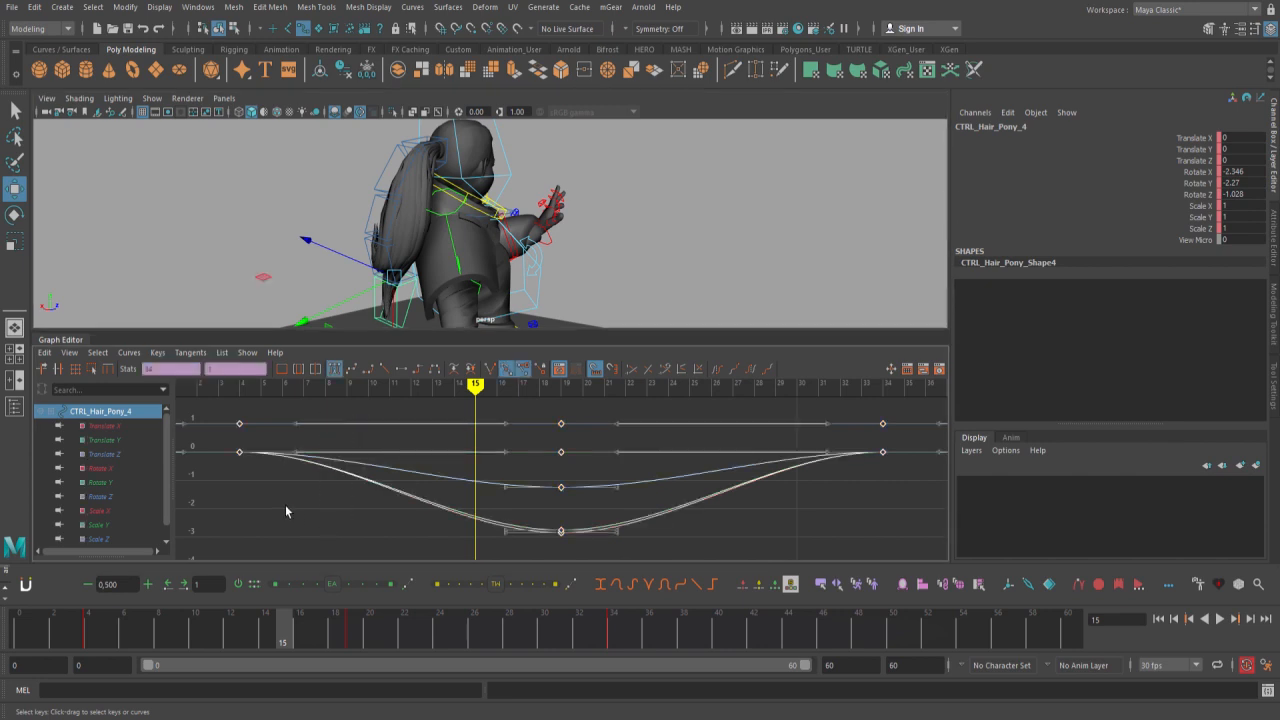
shift+middle_drag(285, 505, 371, 505)
key(alt+v)
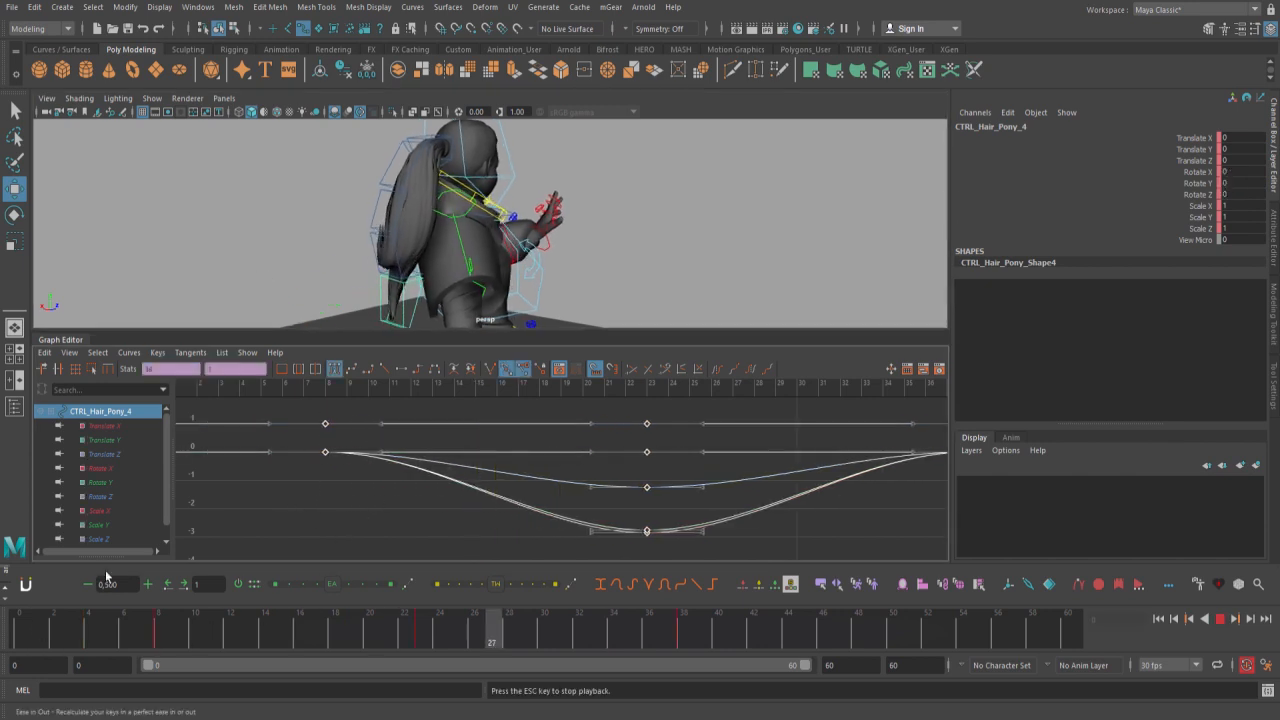
alt+drag(478, 262, 418, 246)
key(alt+v)
Select all five ponytail controls and set their selected curves to cycle before the first key and after the last key
shift+click(377, 243)
shift+click(378, 203)
shift+click(395, 166)
shift+click(428, 145)
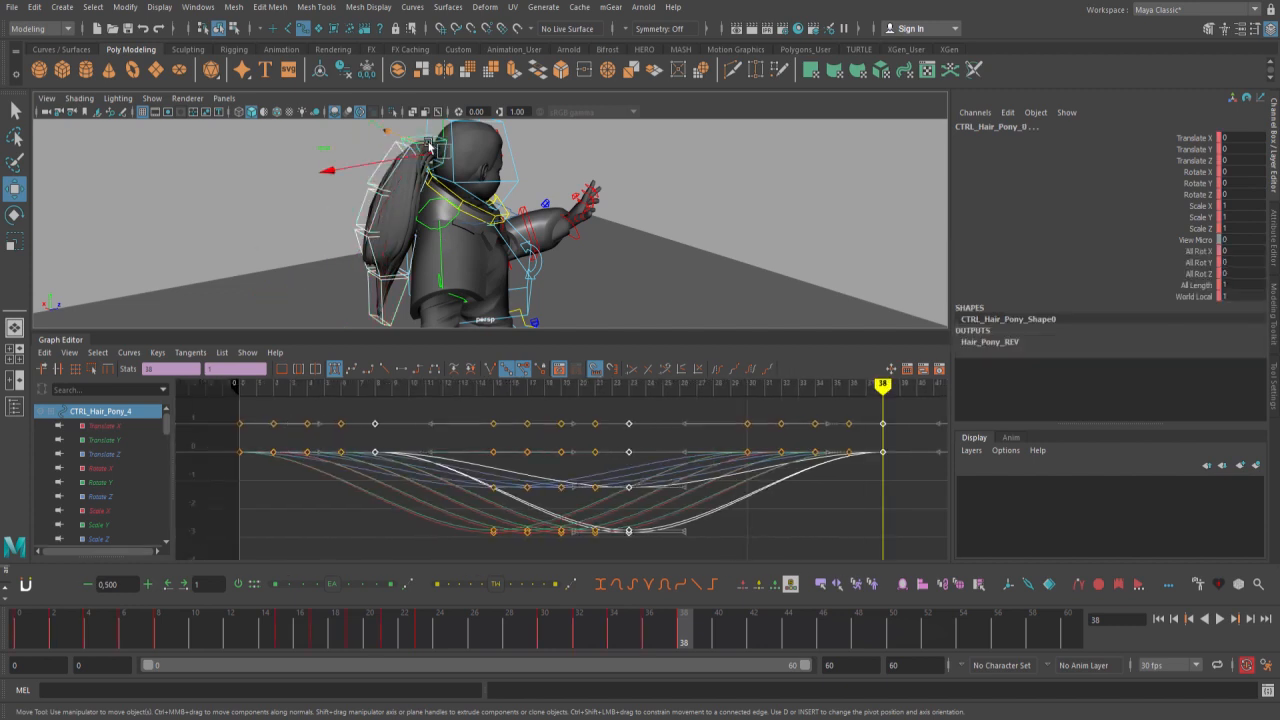
click(717, 368)
Hide the rig controls and play the animation from behind to examine how the ponytail cycles across the full range
key(alt+1)
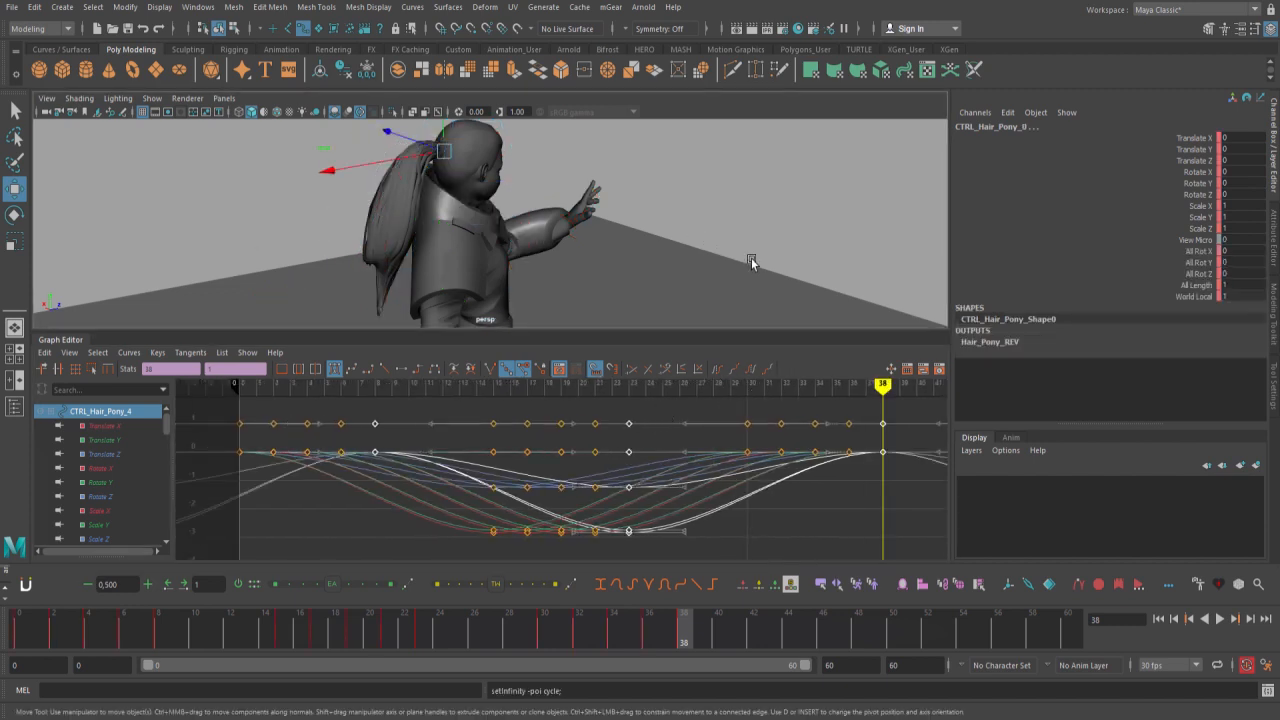
alt+right_drag(753, 257, 575, 252)
key(alt+v)
alt+drag(510, 260, 569, 251)
alt+right_drag(720, 470, 686, 486)
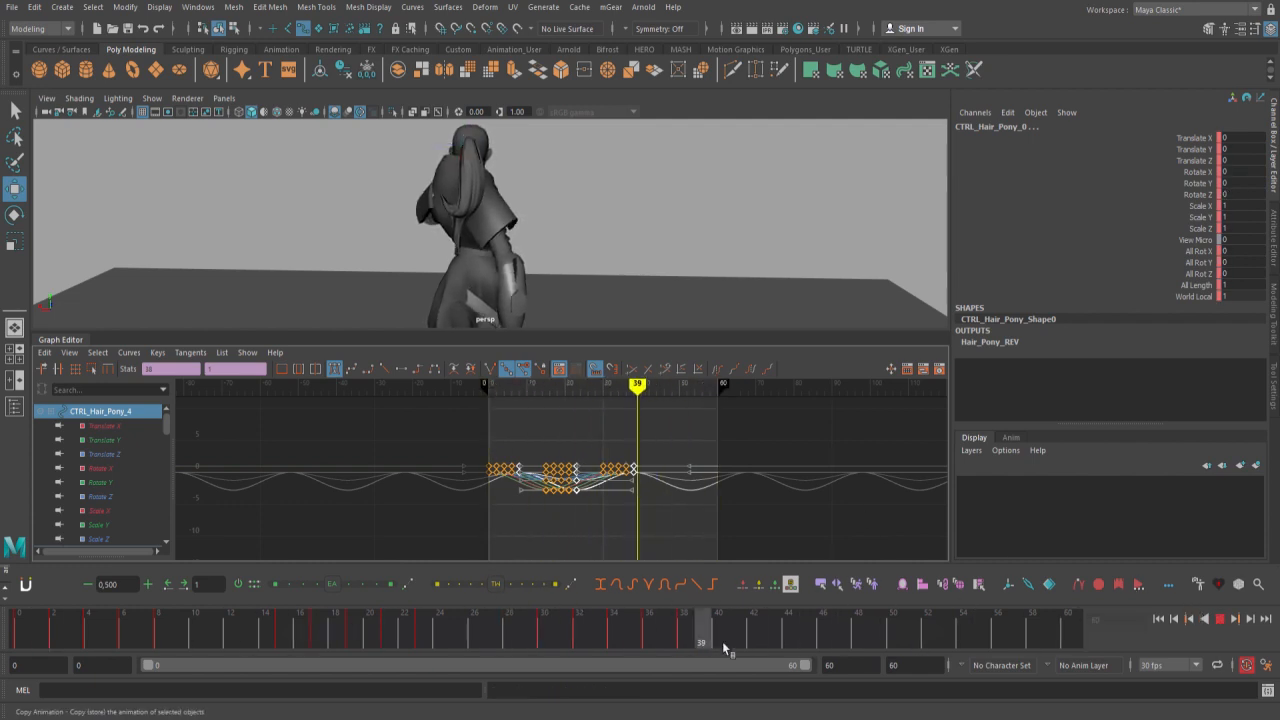
key(alt+v)
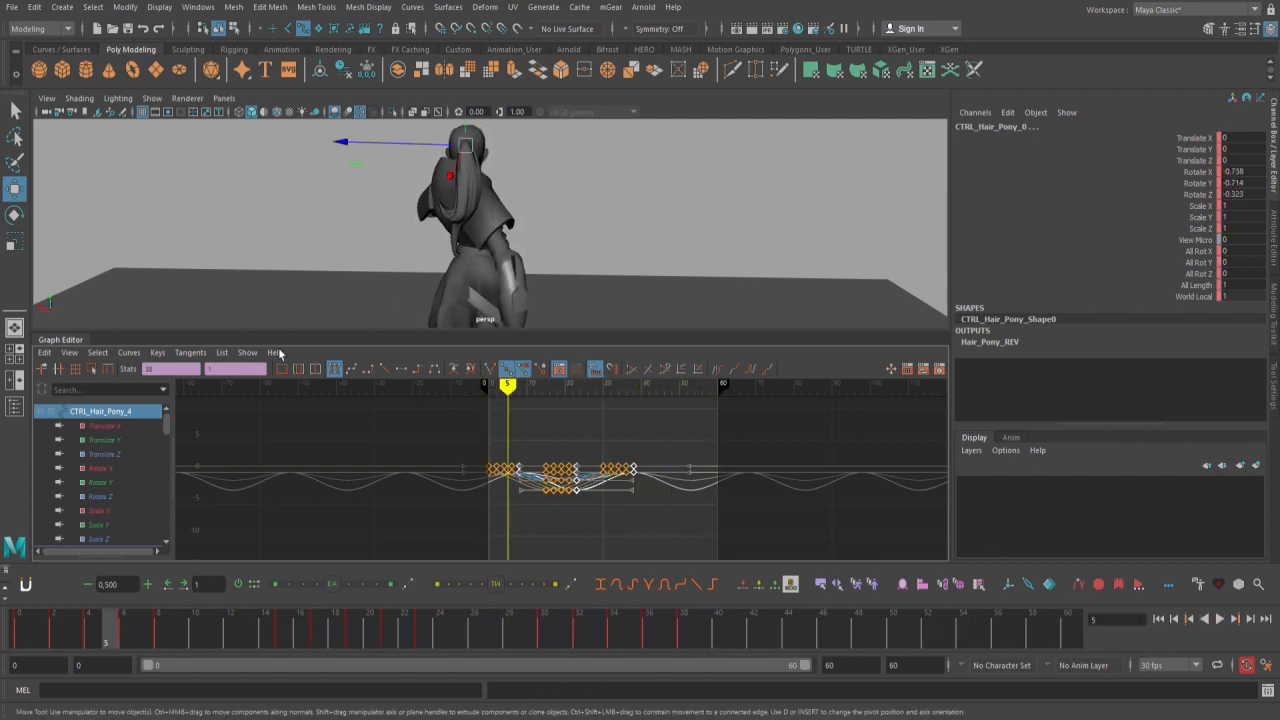
Show the rig controls and apply pre- and post-infinity cycling individually to ponytail controls 3, 2, 1 and 0
alt+drag(417, 202, 306, 200)
alt+right_drag(306, 200, 395, 205)
key(alt+1)
click(416, 289)
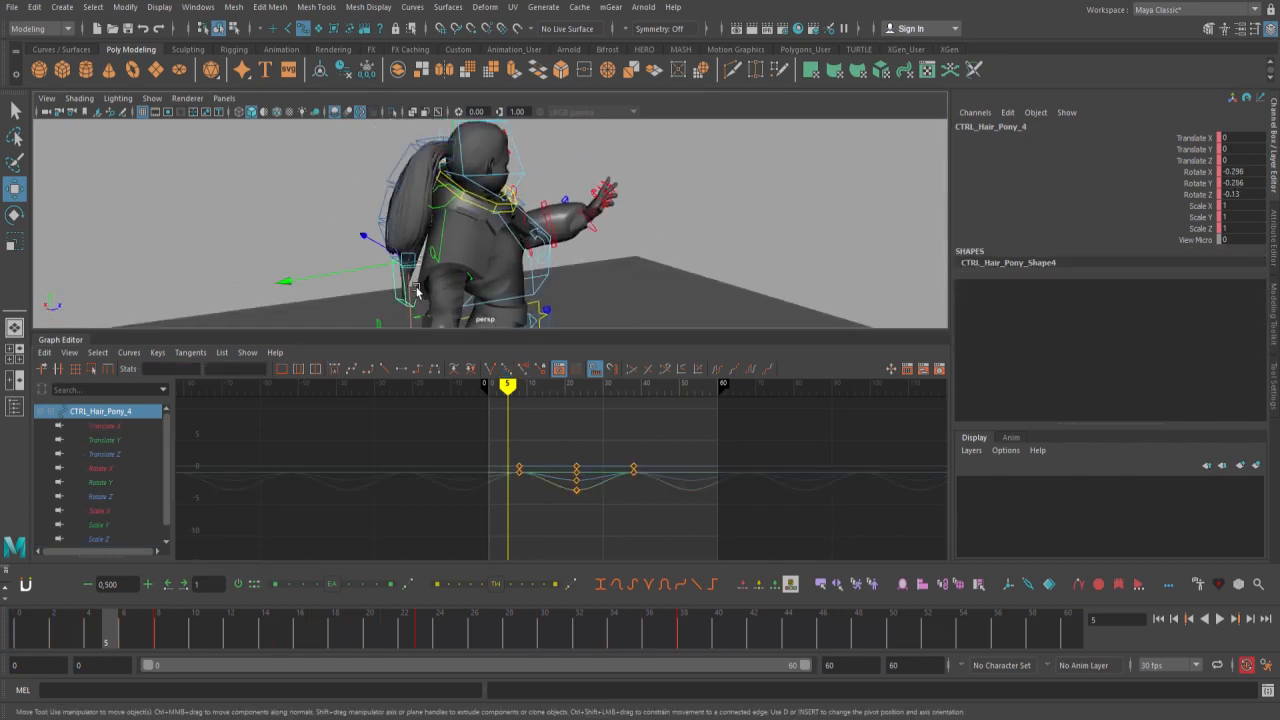
click(405, 222)
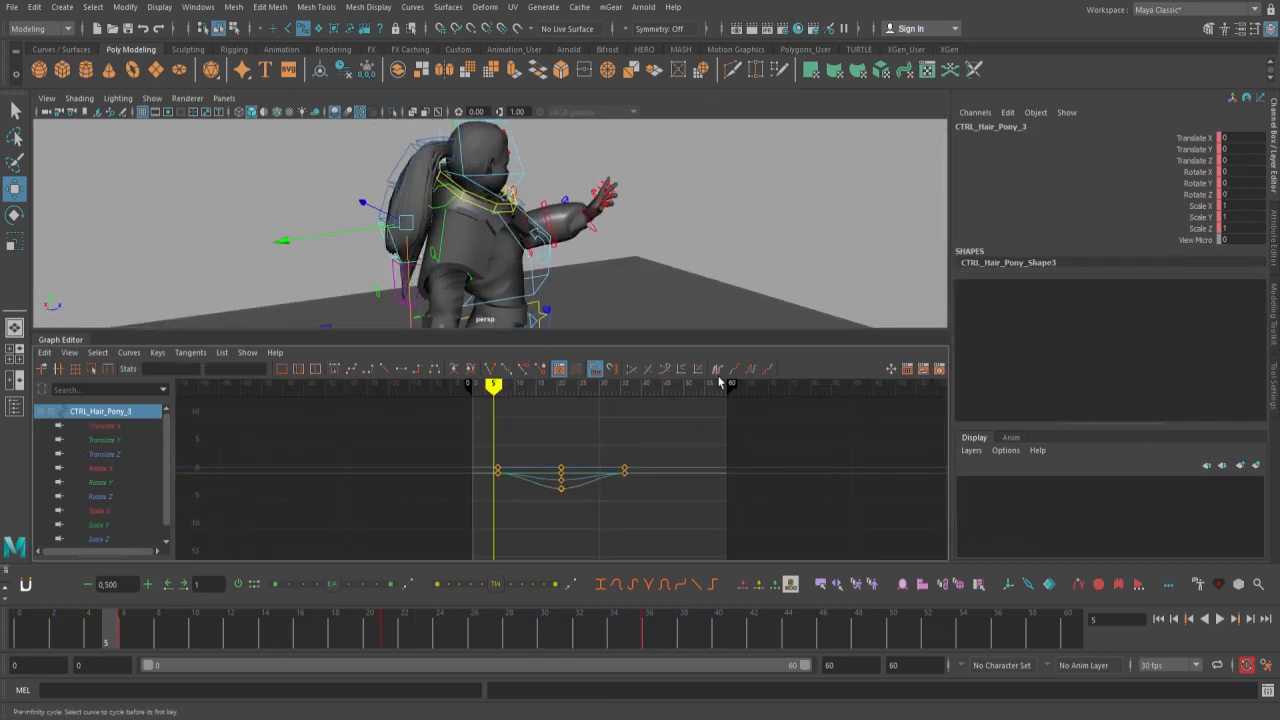
click(400, 198)
click(758, 372)
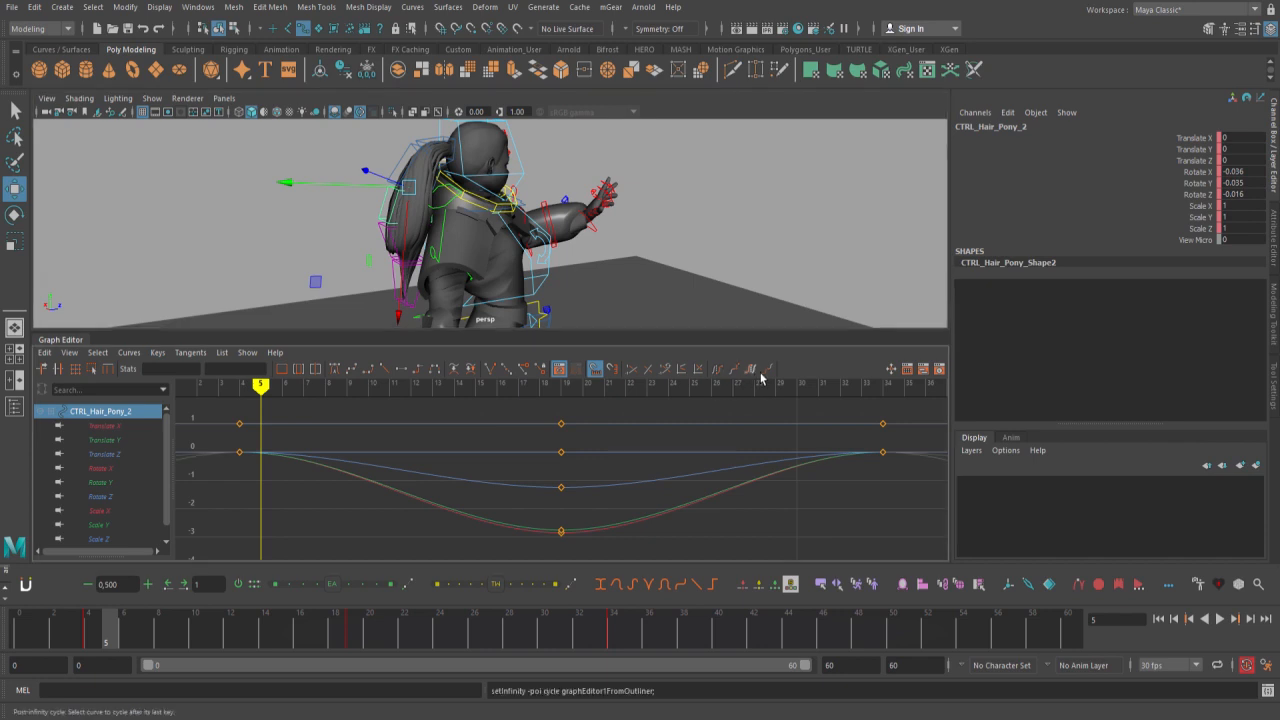
click(416, 162)
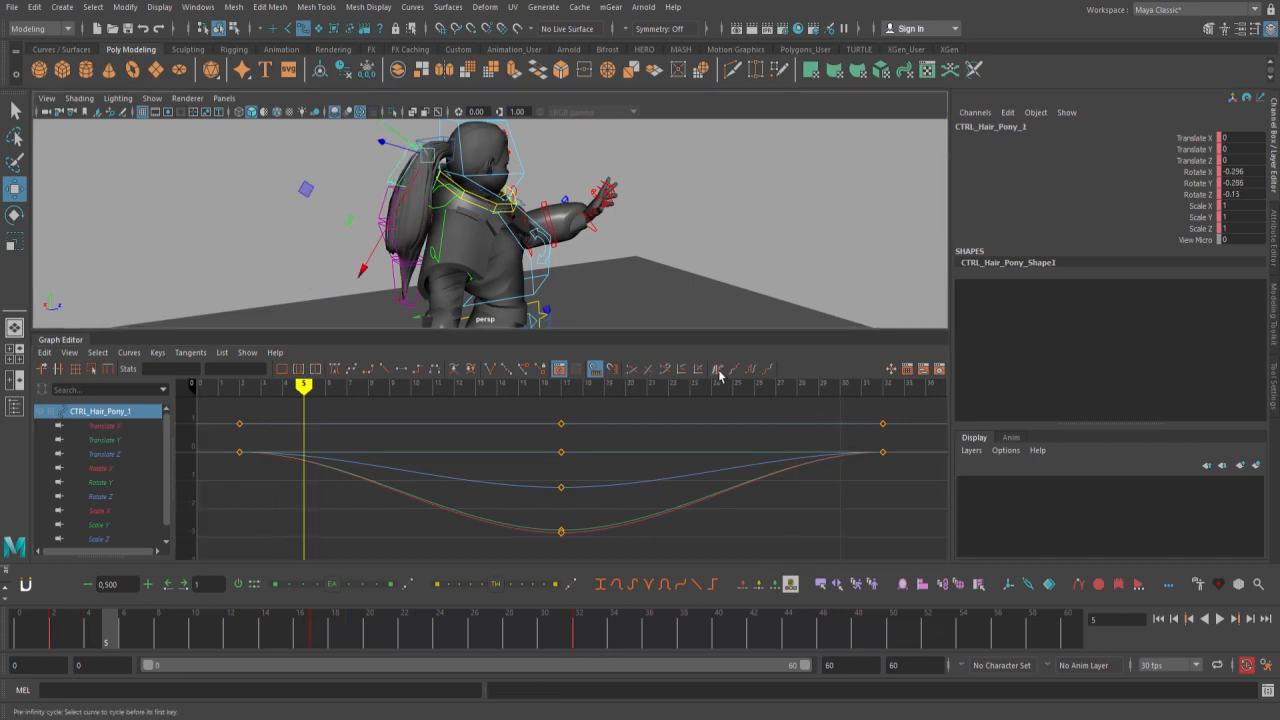
click(443, 148)
Play the looping animation without rig controls, enlarging the viewport to examine the hair and full body from the back, sides and front
key(alt+v)
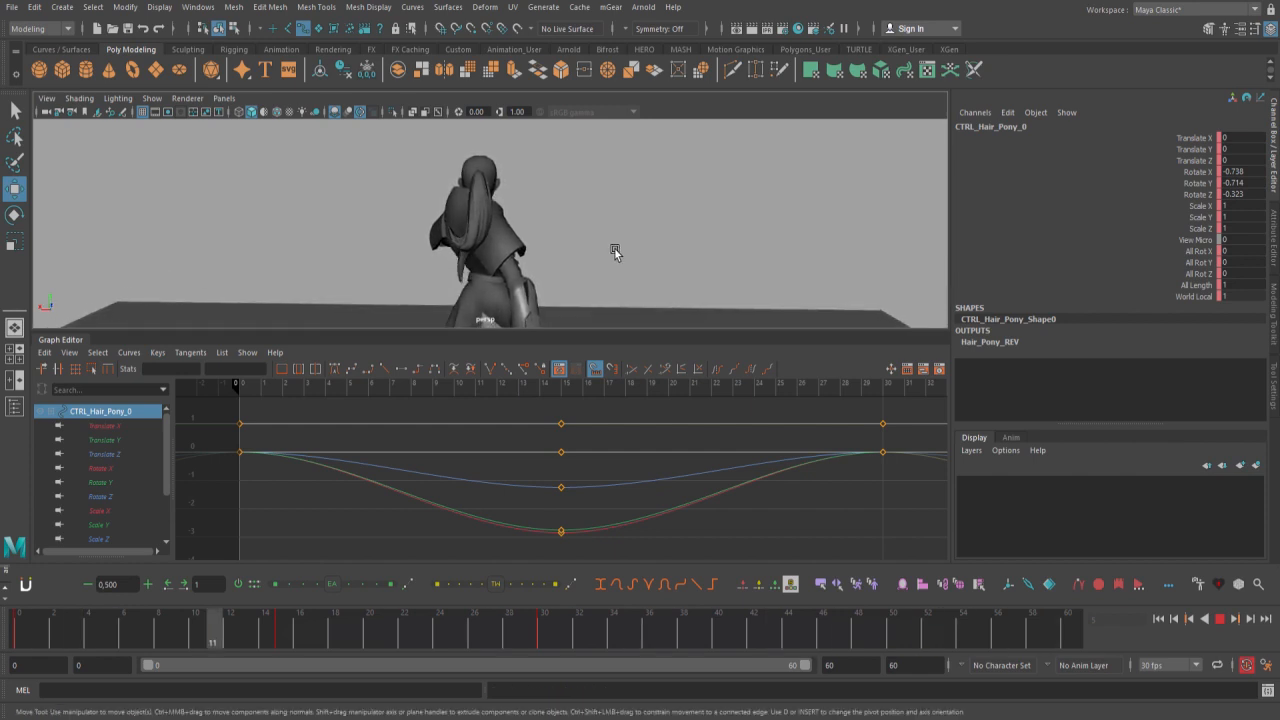
alt+drag(627, 250, 800, 257)
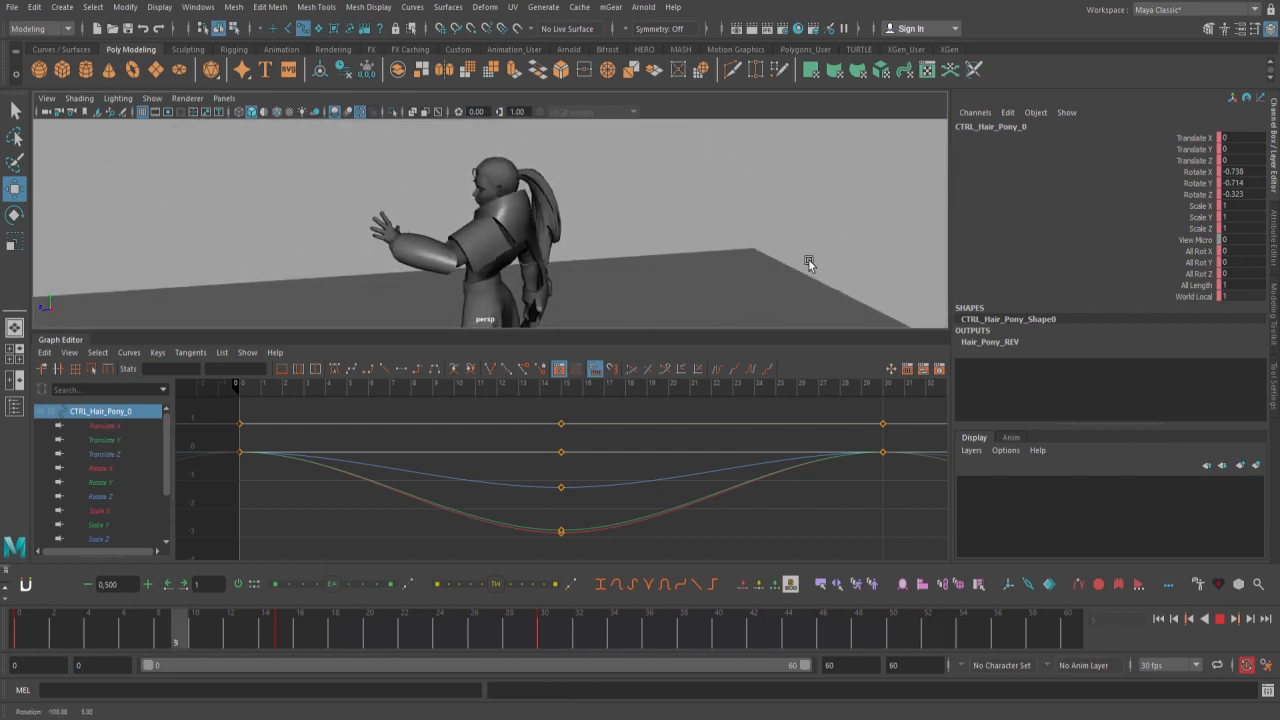
alt+right_drag(789, 247, 526, 238)
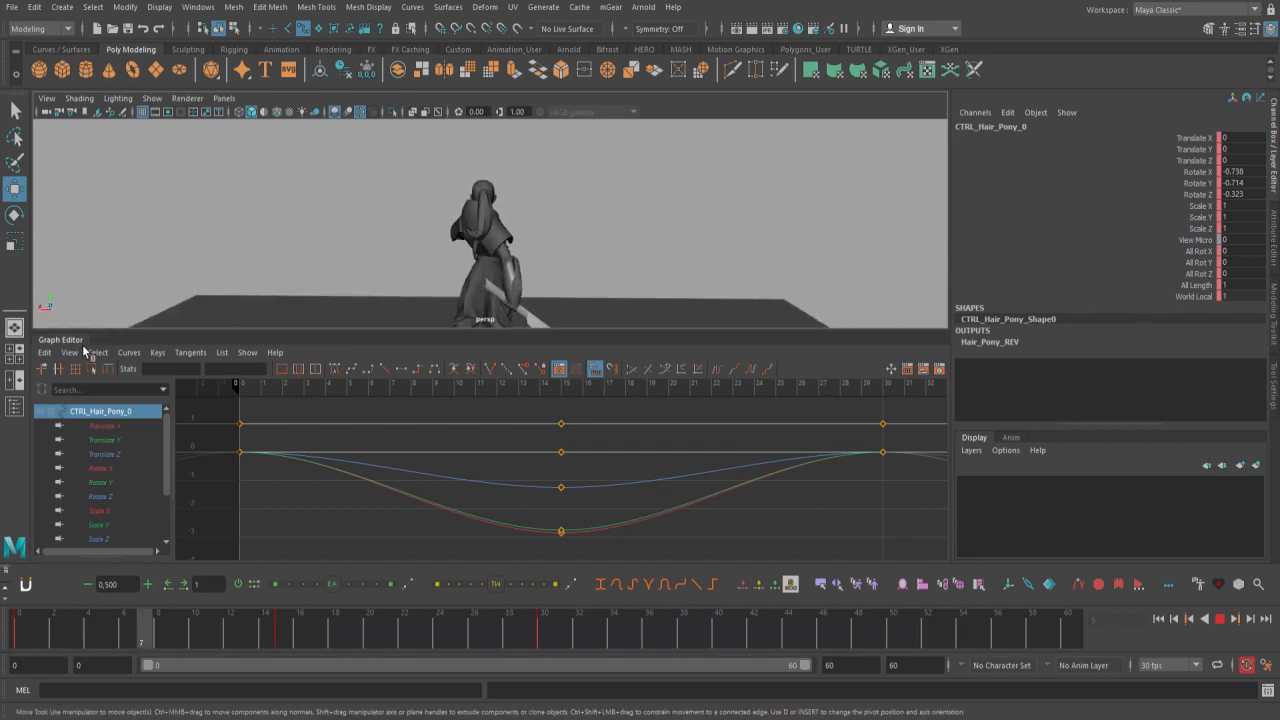
key(space)
alt+drag(688, 374, 599, 321)
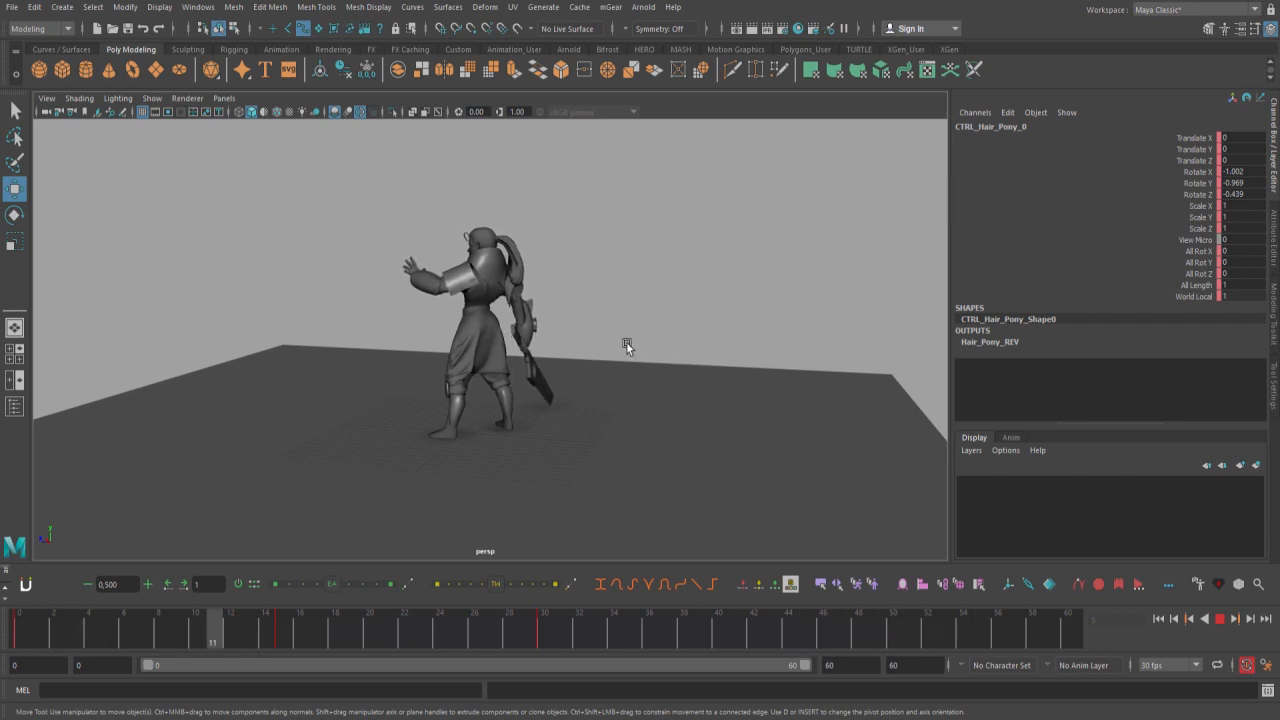
alt+right_drag(627, 346, 786, 371)
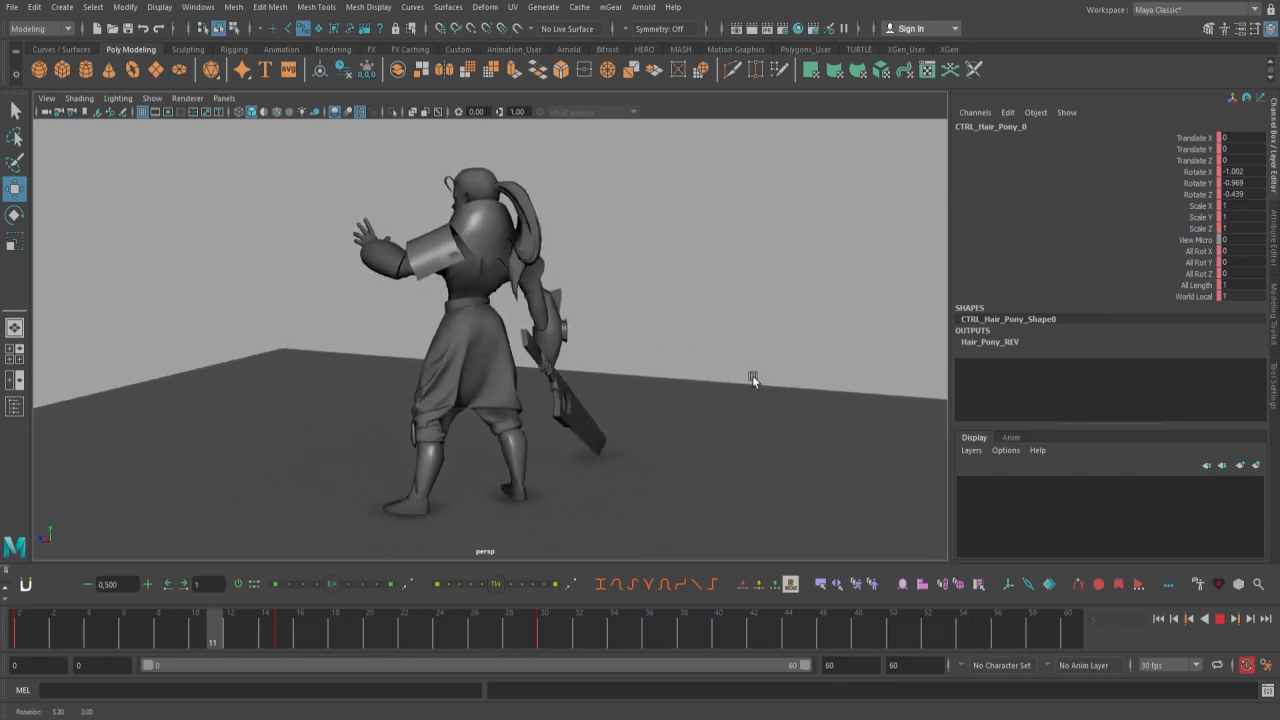
alt+drag(753, 379, 643, 377)
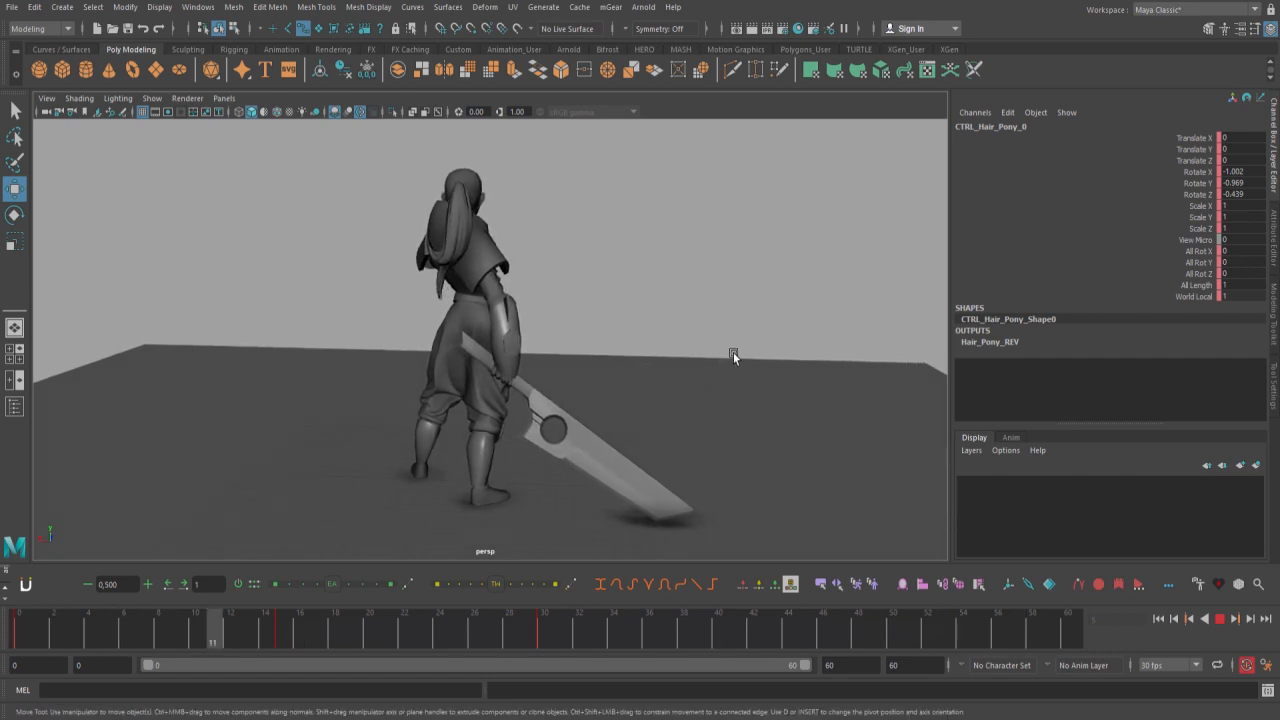
alt+drag(786, 338, 562, 340)
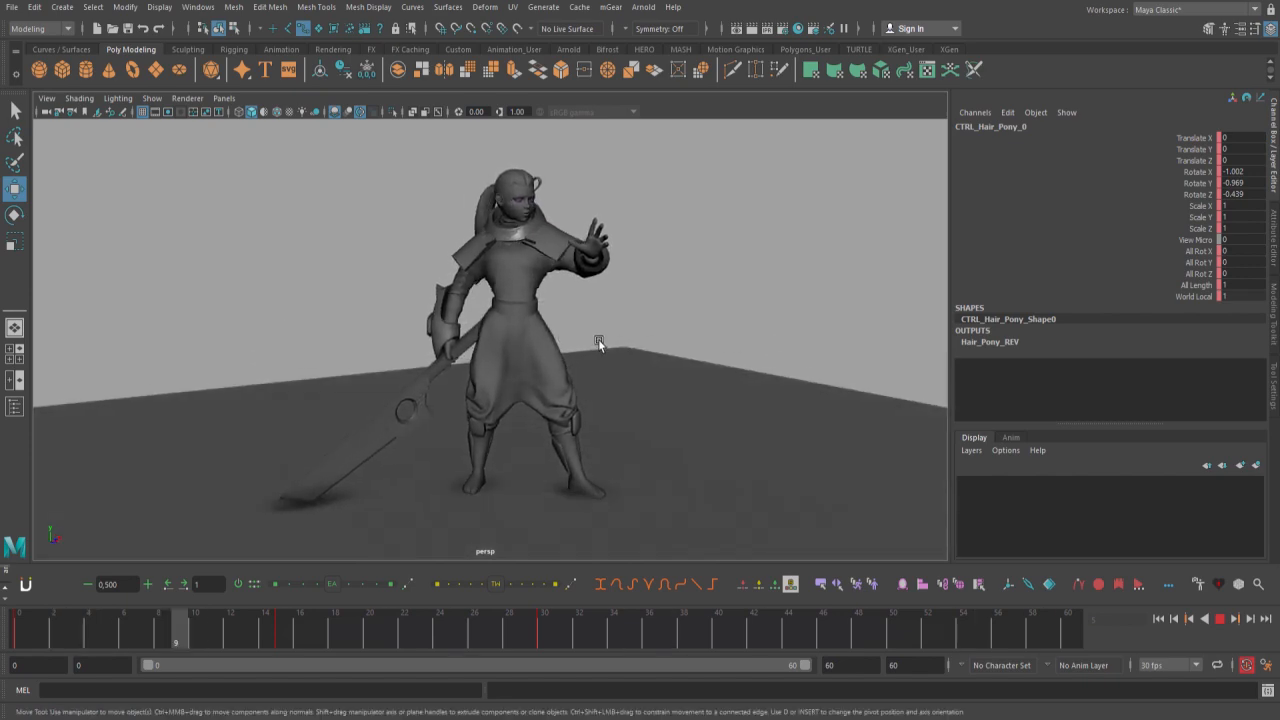